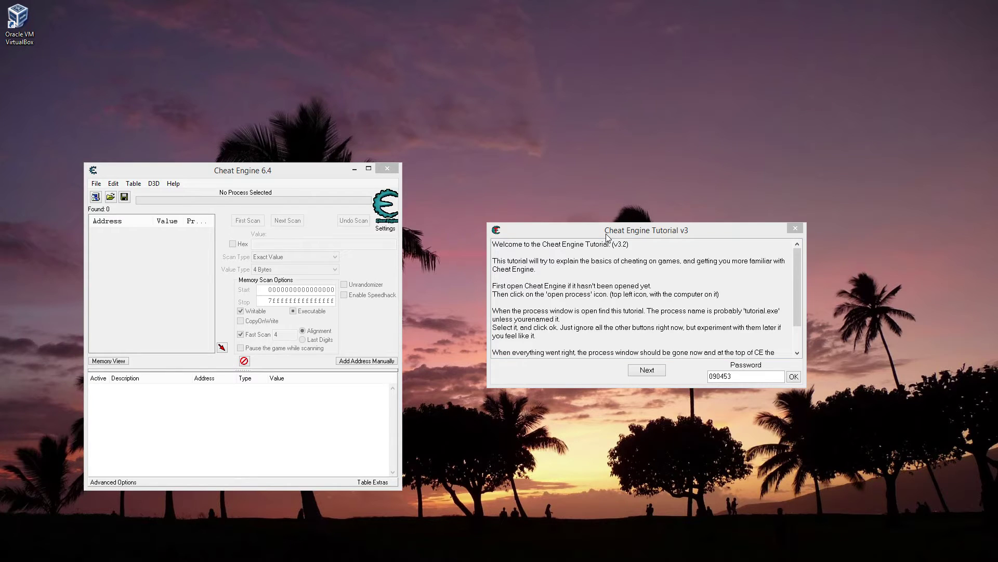
Read the tutorial's introduction and open the Tutorial-i386.exe process for scanning.
{"action": "left_click", "coordinate": [712, 265]}
{"action": "scroll", "coordinate": [711, 265], "scroll_direction": "down", "scroll_amount": 1}
{"action": "scroll", "coordinate": [712, 265], "scroll_direction": "up", "scroll_amount": 1}
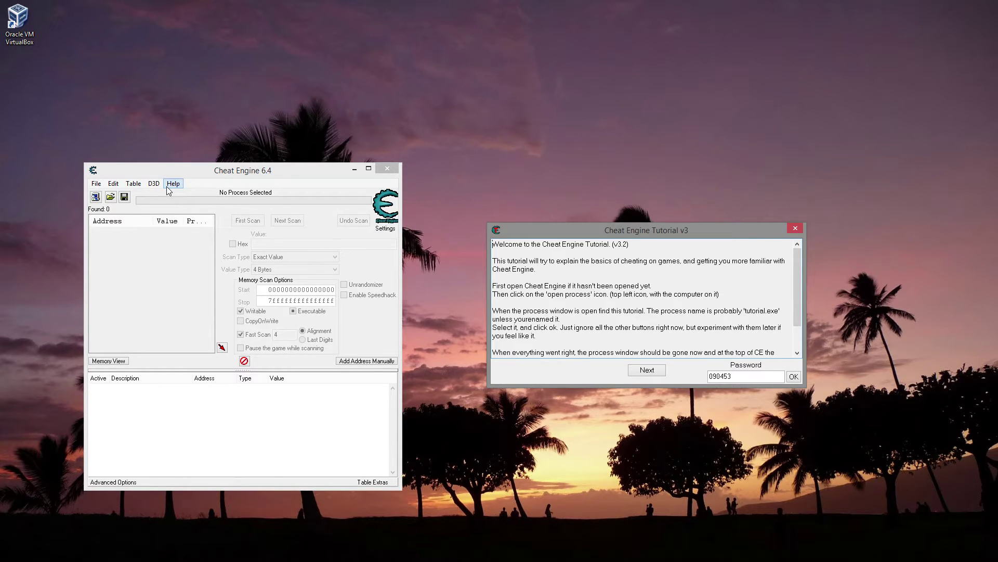
{"action": "left_click_drag", "start_coordinate": [796, 280], "coordinate": [818, 282]}
{"action": "scroll", "coordinate": [587, 292], "scroll_direction": "down", "scroll_amount": 2}
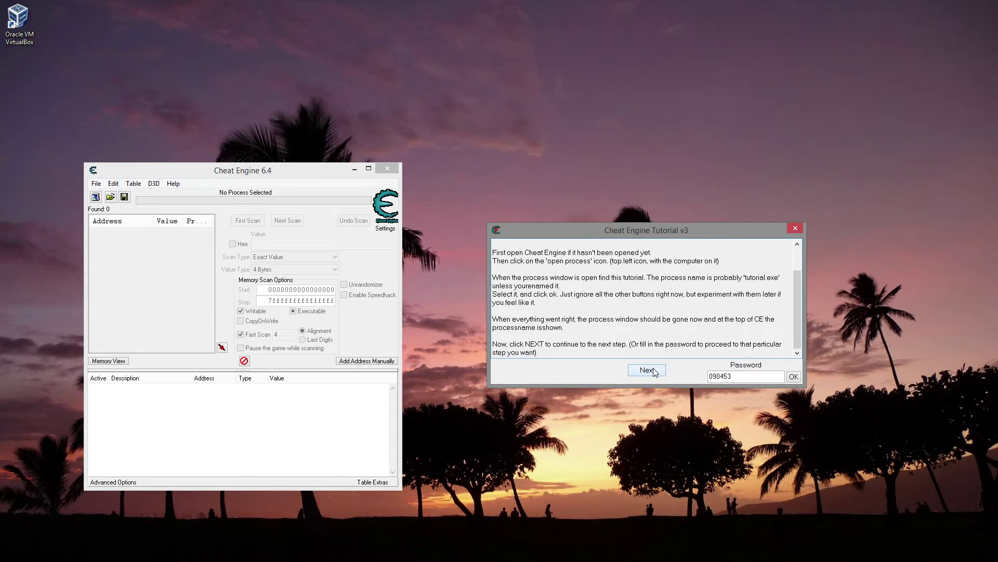
{"action": "left_click", "coordinate": [96, 197]}
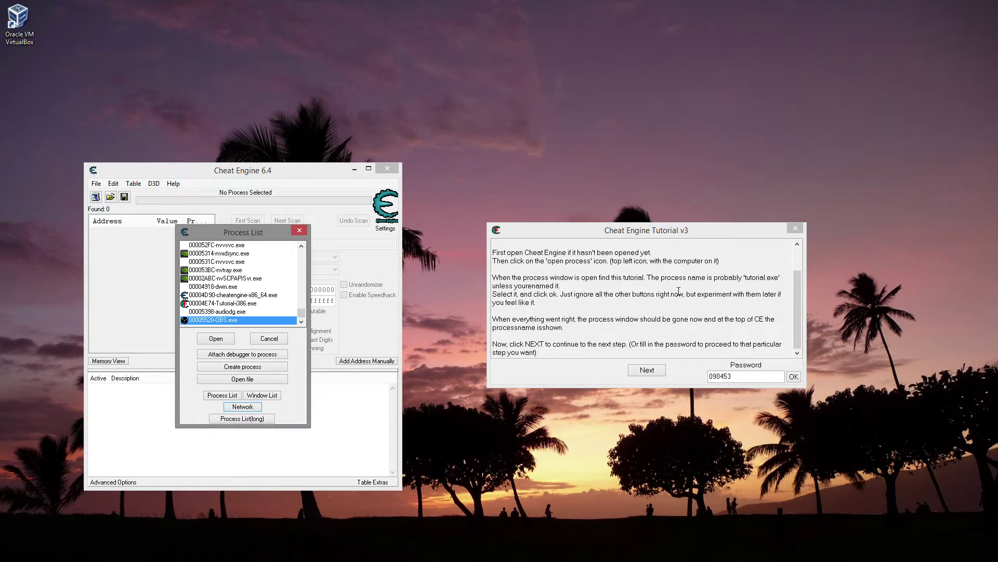
{"action": "left_click", "coordinate": [242, 303]}
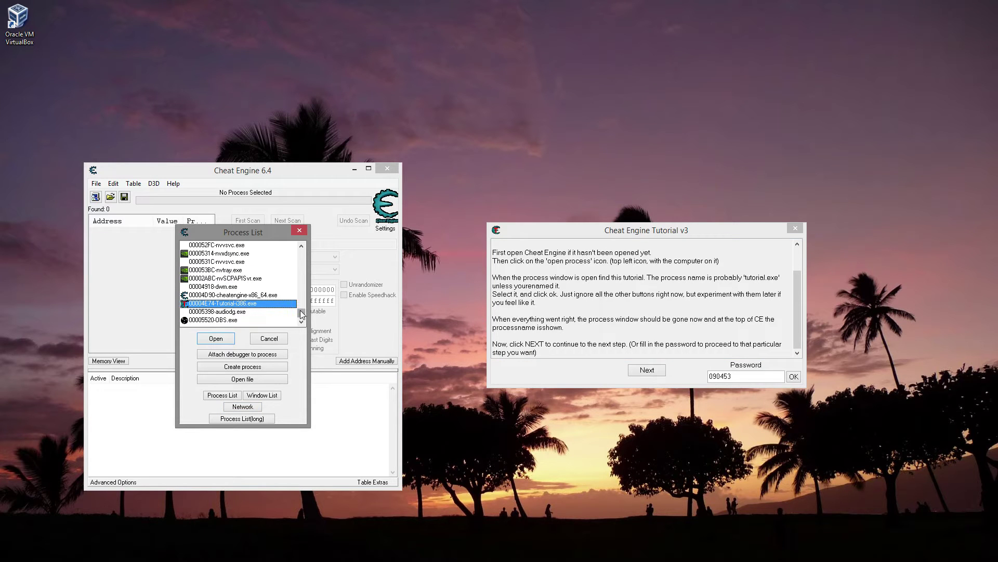
{"action": "scroll", "coordinate": [247, 312], "scroll_direction": "up", "scroll_amount": 1}
{"action": "double_click", "coordinate": [246, 312]}
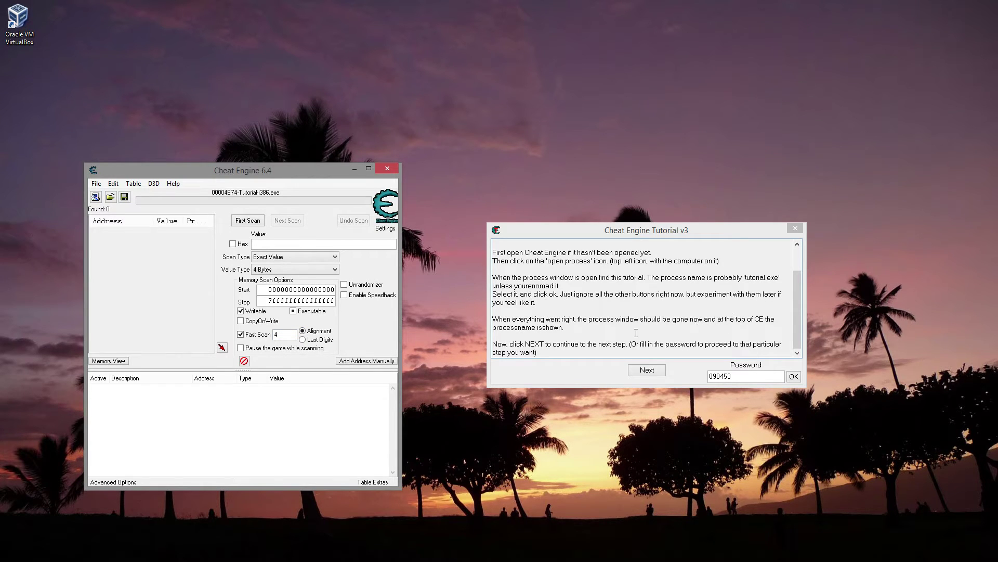
Advance the tutorial to Step 2 and move its window slightly higher on the desktop.
{"action": "left_click", "coordinate": [597, 327]}
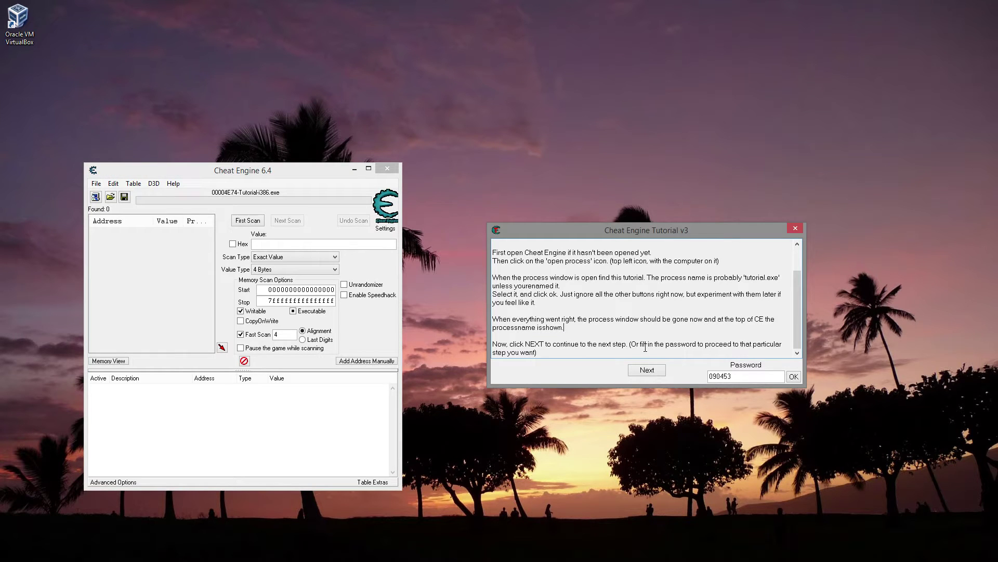
{"action": "left_click", "coordinate": [647, 369]}
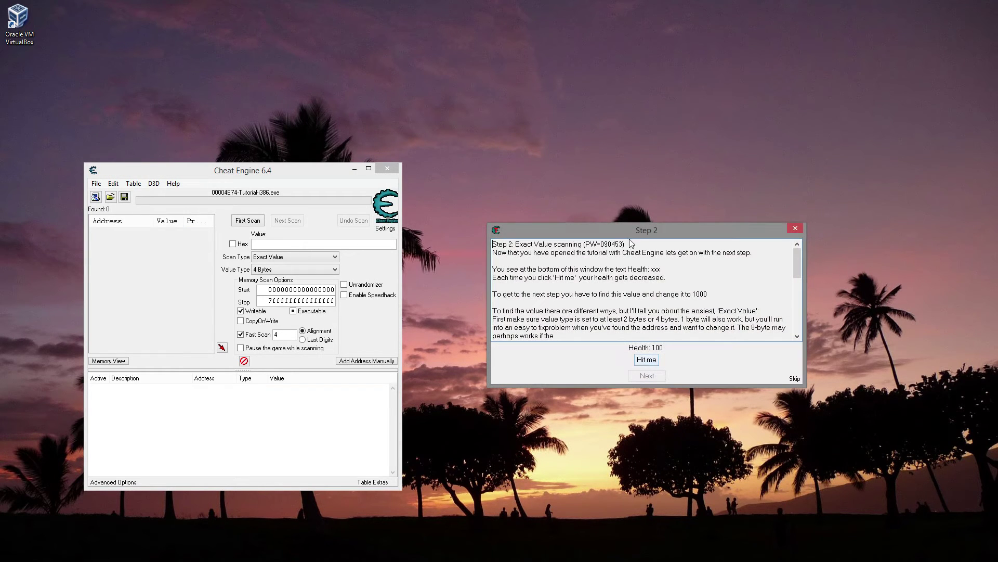
{"action": "left_click_drag", "start_coordinate": [633, 236], "coordinate": [636, 219]}
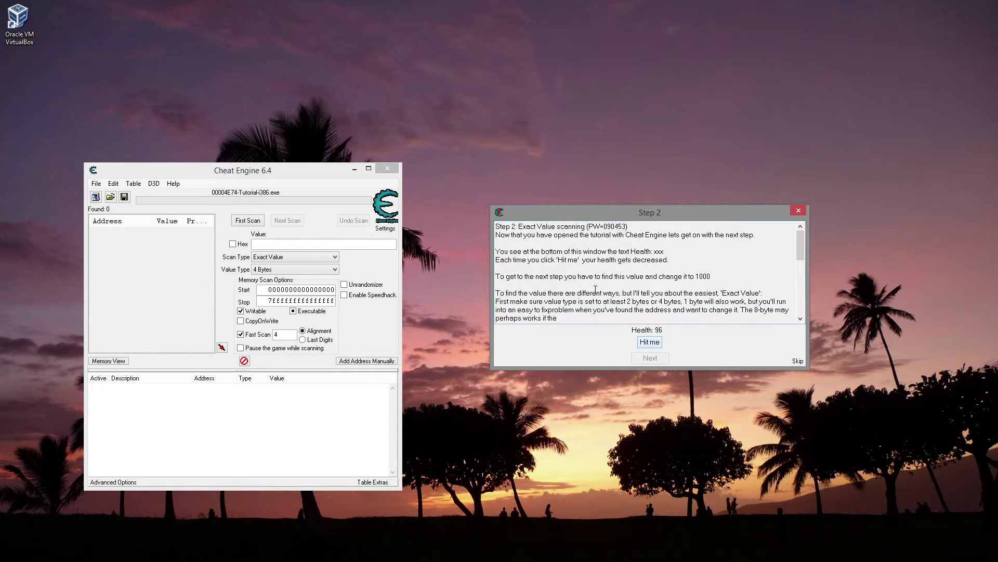
Run a first exact-value 4-byte scan for the health value 96.
{"action": "left_click", "coordinate": [279, 241]}
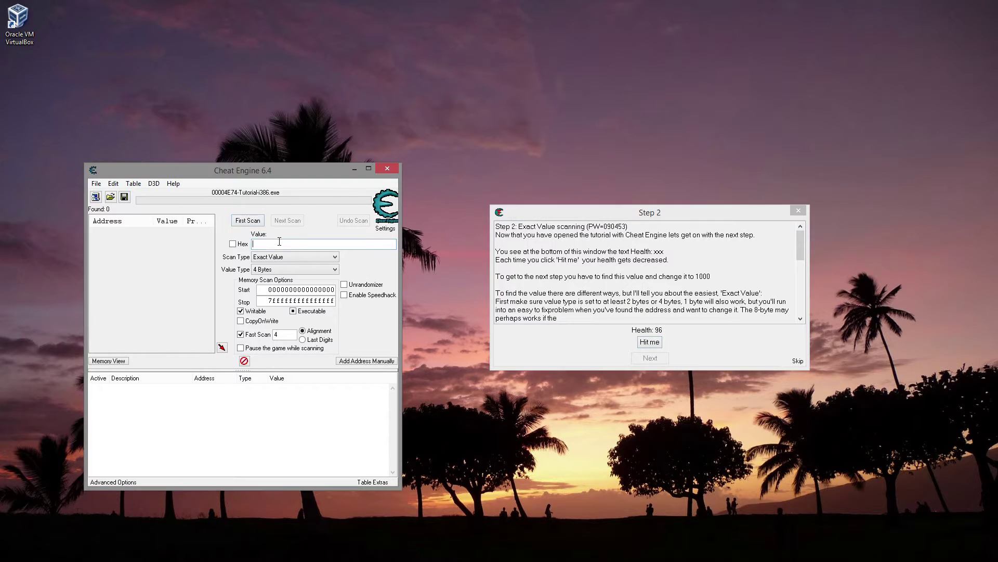
{"action": "type", "text": "96"}
{"action": "key", "text": "Return"}
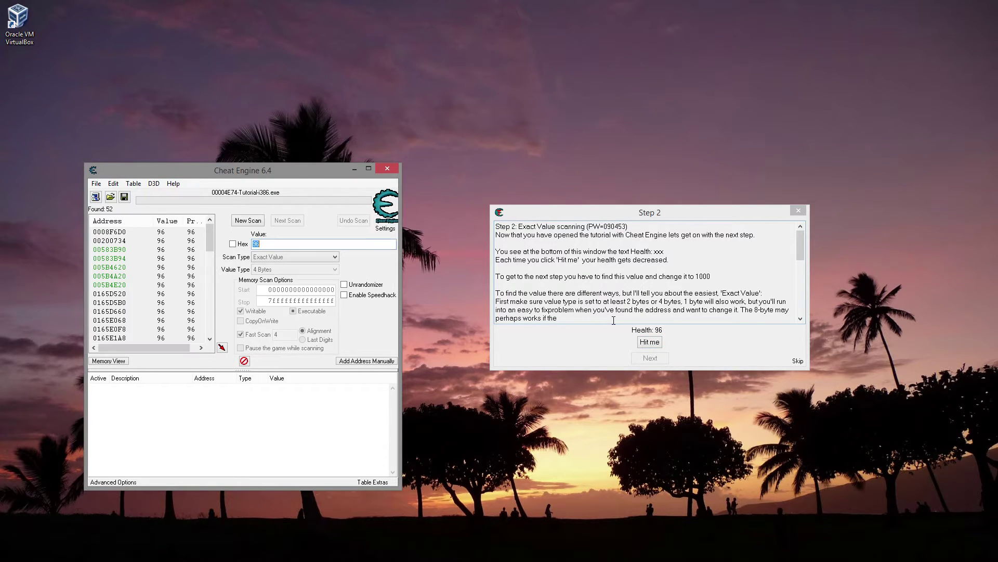
Take one hit in the tutorial and narrow the scan results to the exact value 95.
{"action": "left_click", "coordinate": [650, 342]}
{"action": "double_click", "coordinate": [293, 245]}
{"action": "type", "text": "95"}
{"action": "key", "text": "Return"}
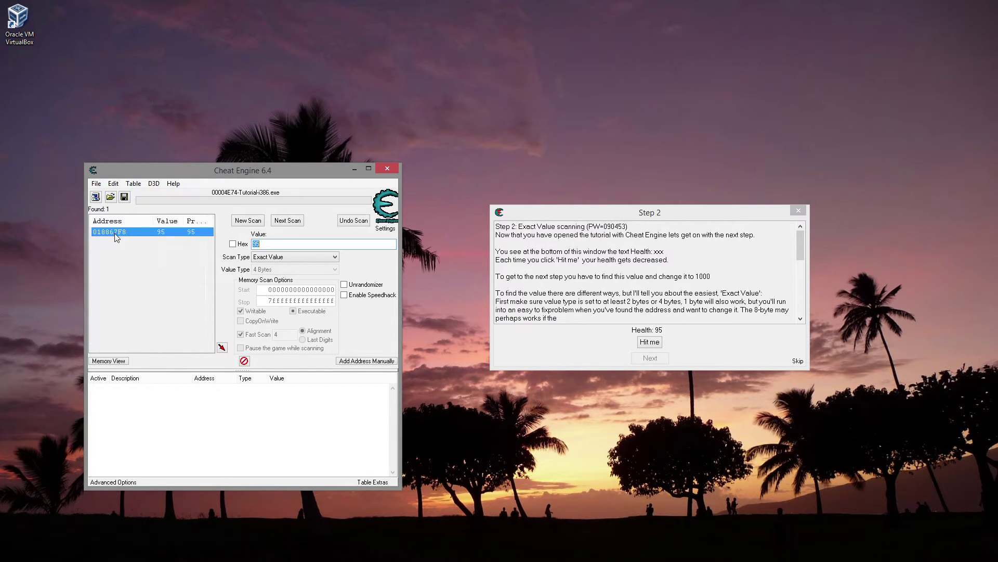
Add the remaining found address to the address list and set its value to 1000.
{"action": "double_click", "coordinate": [118, 232]}
{"action": "left_click", "coordinate": [659, 317]}
{"action": "scroll", "coordinate": [680, 315], "scroll_direction": "down", "scroll_amount": 1}
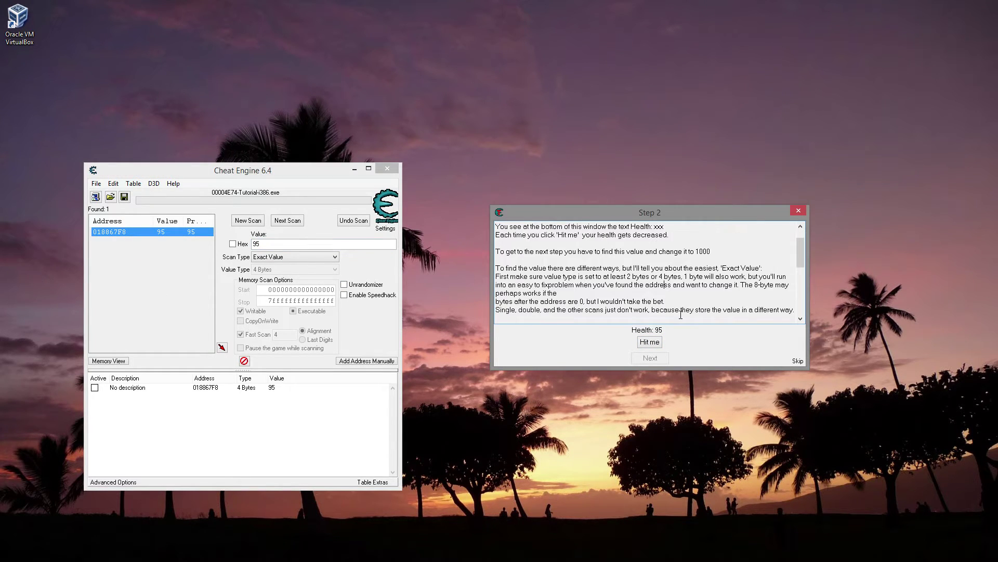
{"action": "scroll", "coordinate": [671, 293], "scroll_direction": "down", "scroll_amount": 6}
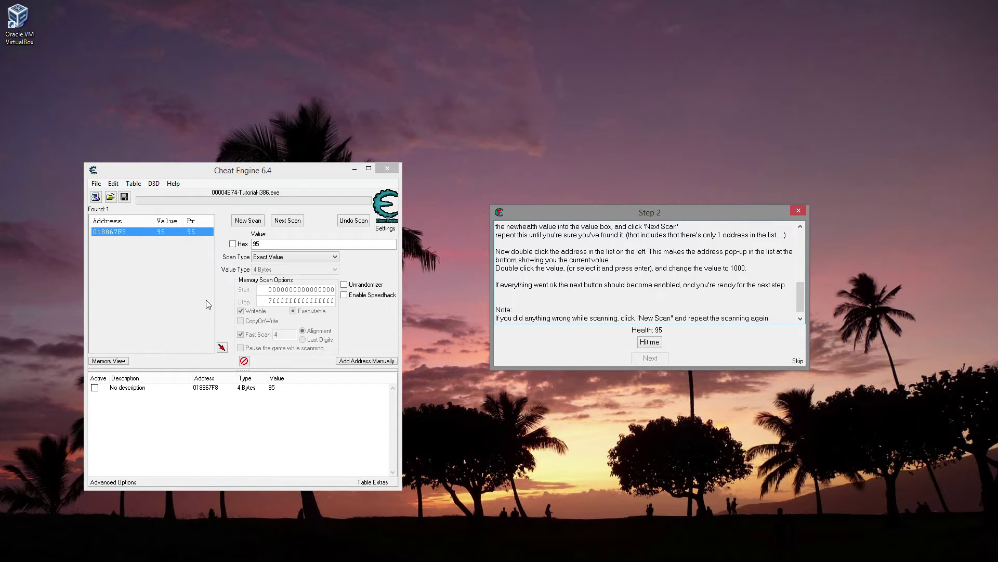
{"action": "left_click", "coordinate": [272, 388]}
{"action": "double_click", "coordinate": [274, 389]}
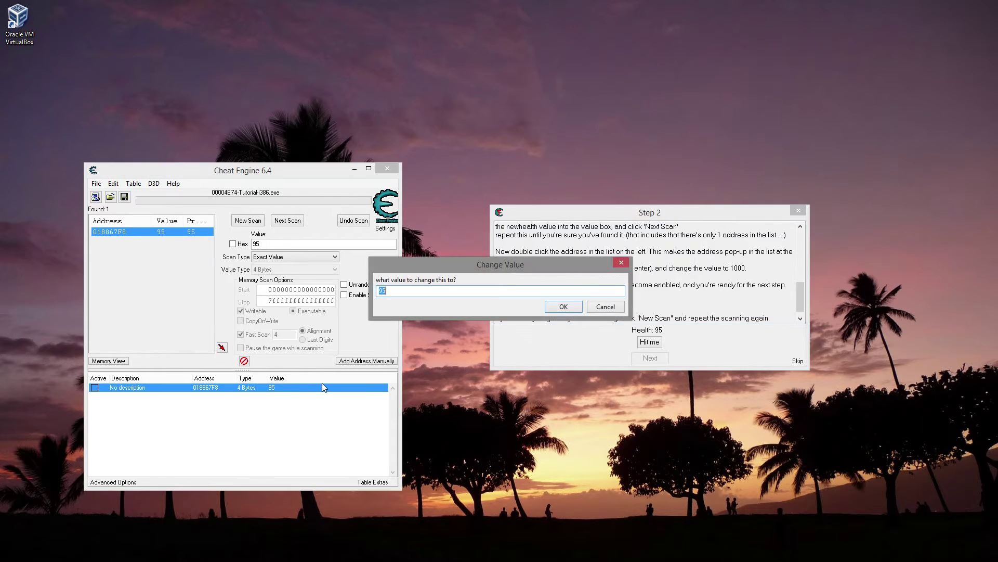
{"action": "type", "text": "1000"}
{"action": "key", "text": "Return"}
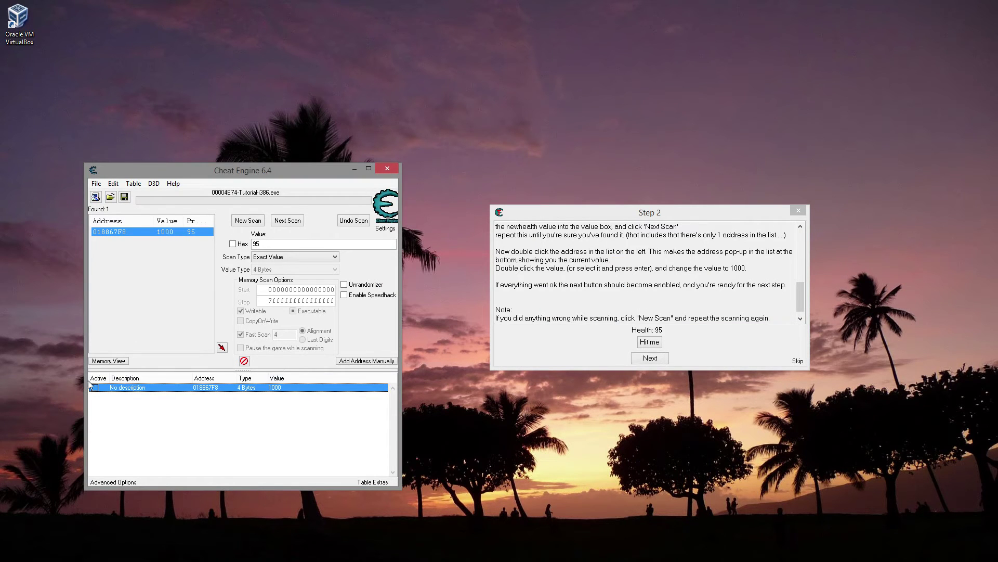
Freeze the health entry in the address list and advance the tutorial to Step 3, reading its instructions.
{"action": "left_click", "coordinate": [94, 387]}
{"action": "left_click", "coordinate": [662, 361]}
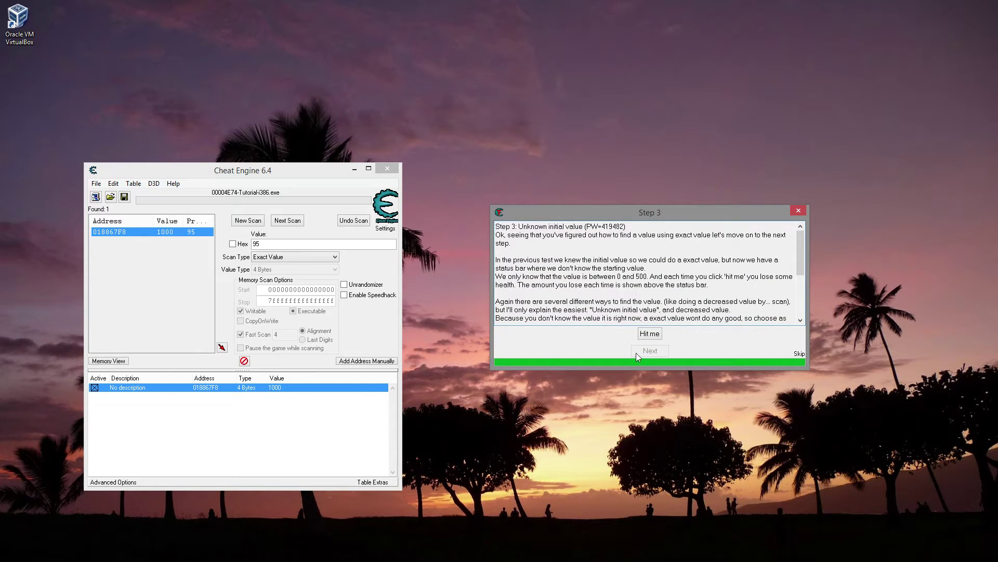
{"action": "scroll", "coordinate": [671, 322], "scroll_direction": "down", "scroll_amount": 4}
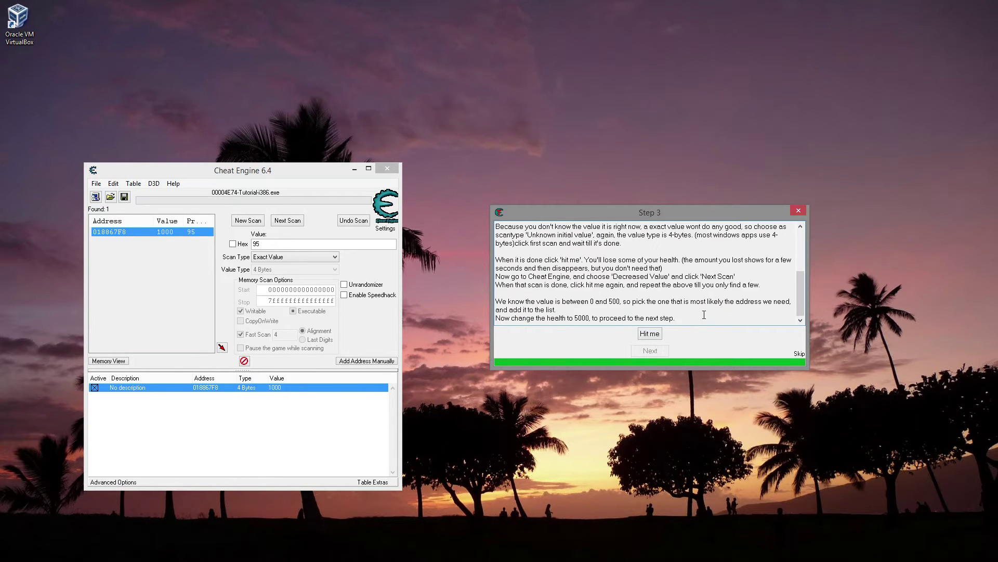
{"action": "scroll", "coordinate": [686, 316], "scroll_direction": "up", "scroll_amount": 1}
{"action": "scroll", "coordinate": [686, 317], "scroll_direction": "down", "scroll_amount": 1}
{"action": "scroll", "coordinate": [621, 293], "scroll_direction": "up", "scroll_amount": 1}
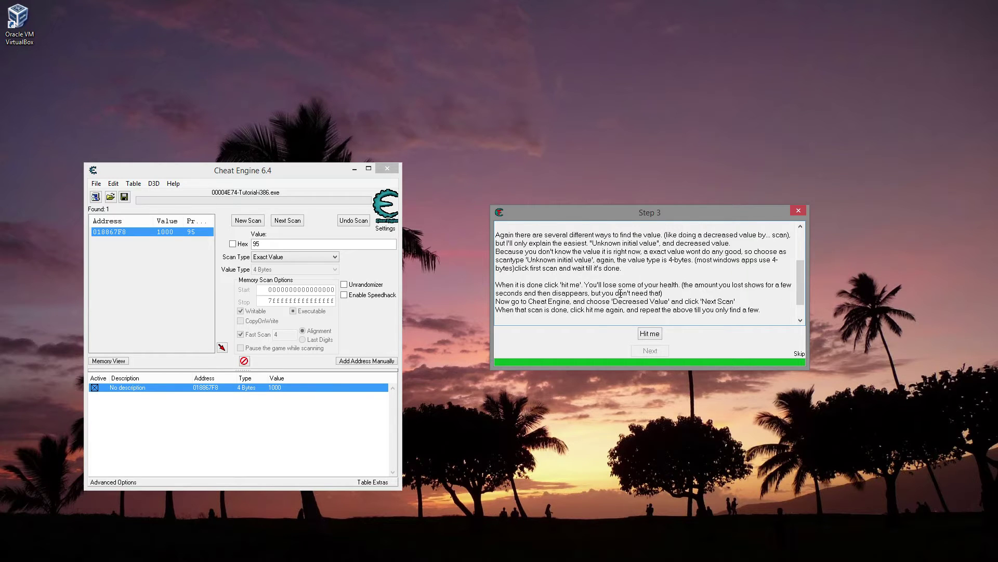
{"action": "scroll", "coordinate": [621, 293], "scroll_direction": "up", "scroll_amount": 3}
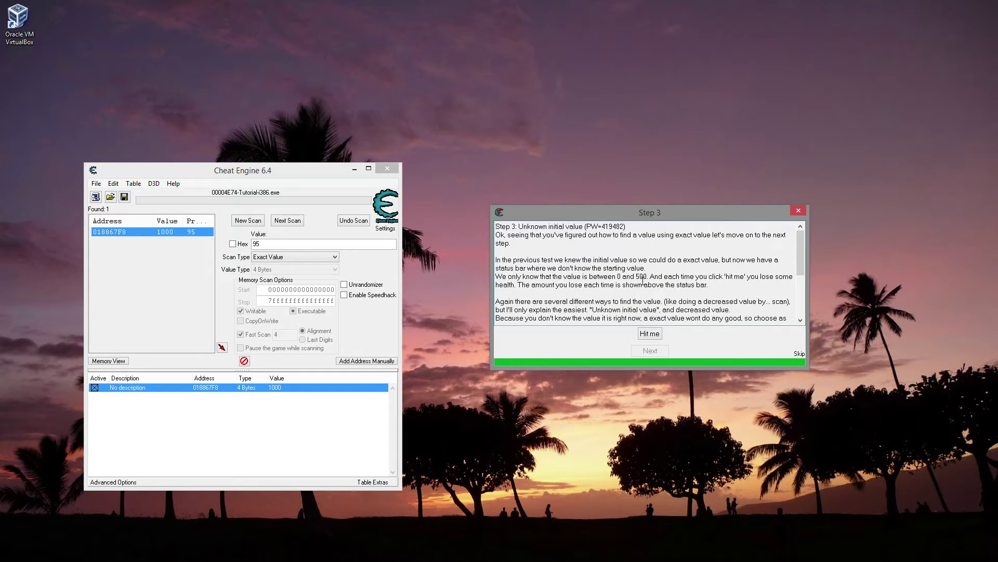
Delete the Step 2 health entry from the address list.
{"action": "left_click", "coordinate": [94, 388]}
{"action": "key", "text": "Delete"}
{"action": "key", "text": "Return"}
Discard the old results and run a new first scan with the scan type Unknown initial value.
{"action": "left_click", "coordinate": [661, 298]}
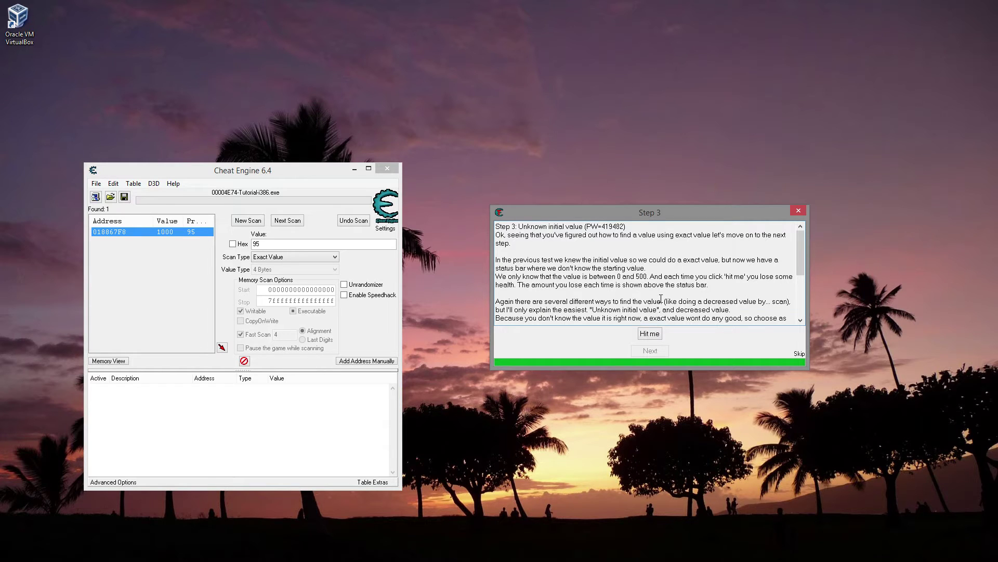
{"action": "scroll", "coordinate": [666, 293], "scroll_direction": "down", "scroll_amount": 1}
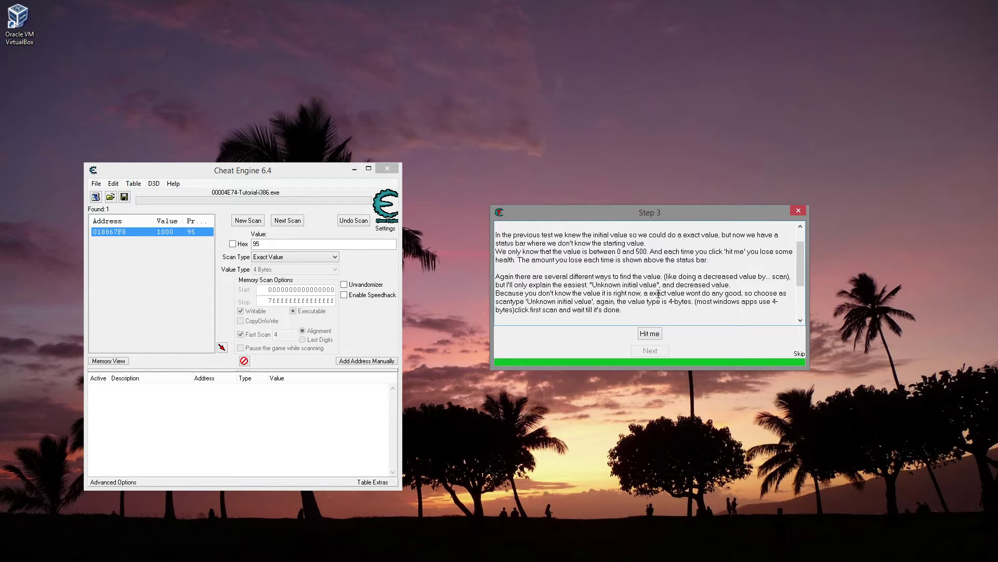
{"action": "scroll", "coordinate": [659, 293], "scroll_direction": "down", "scroll_amount": 1}
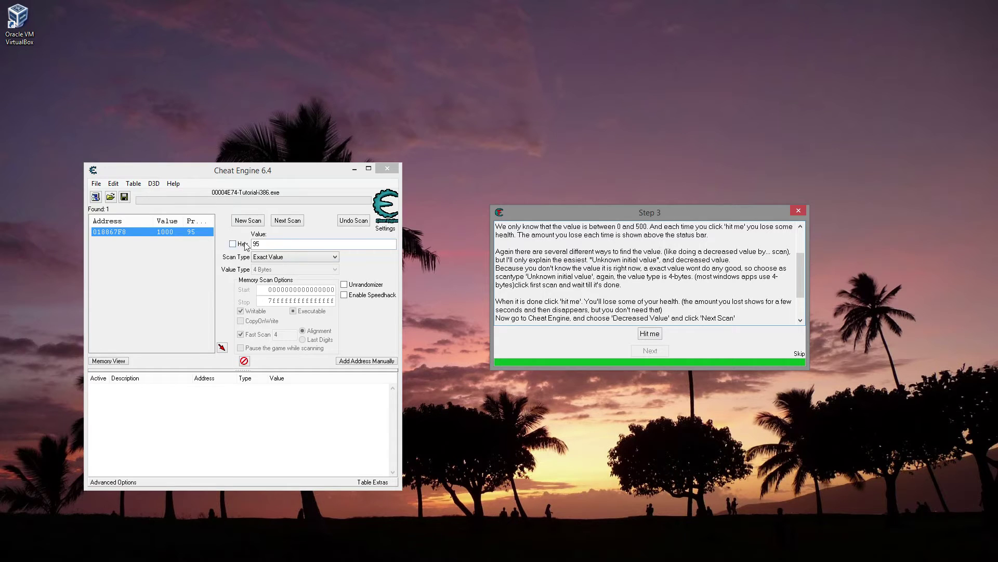
{"action": "left_click", "coordinate": [283, 257]}
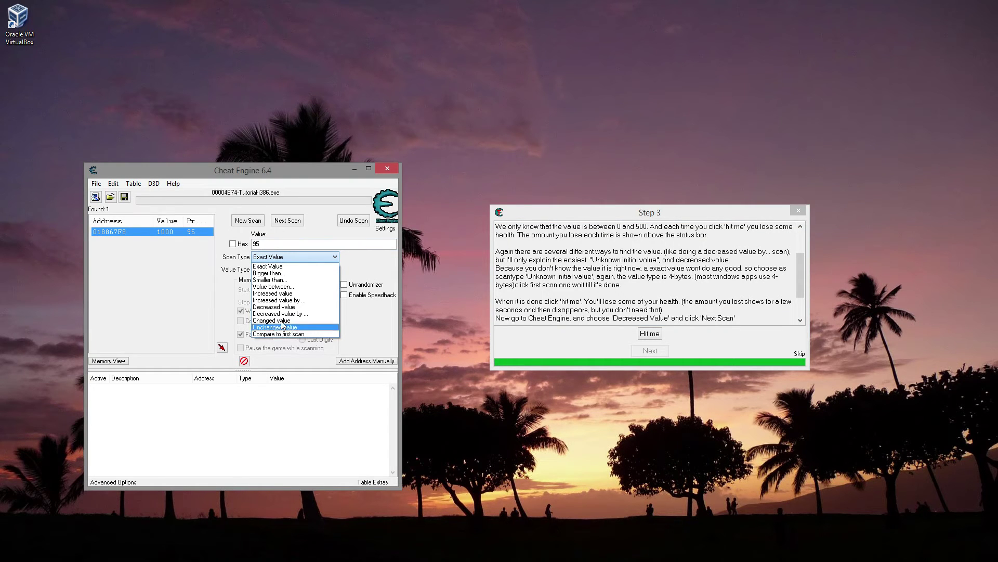
{"action": "left_click", "coordinate": [268, 266]}
{"action": "left_click", "coordinate": [248, 220]}
{"action": "left_click", "coordinate": [270, 257]}
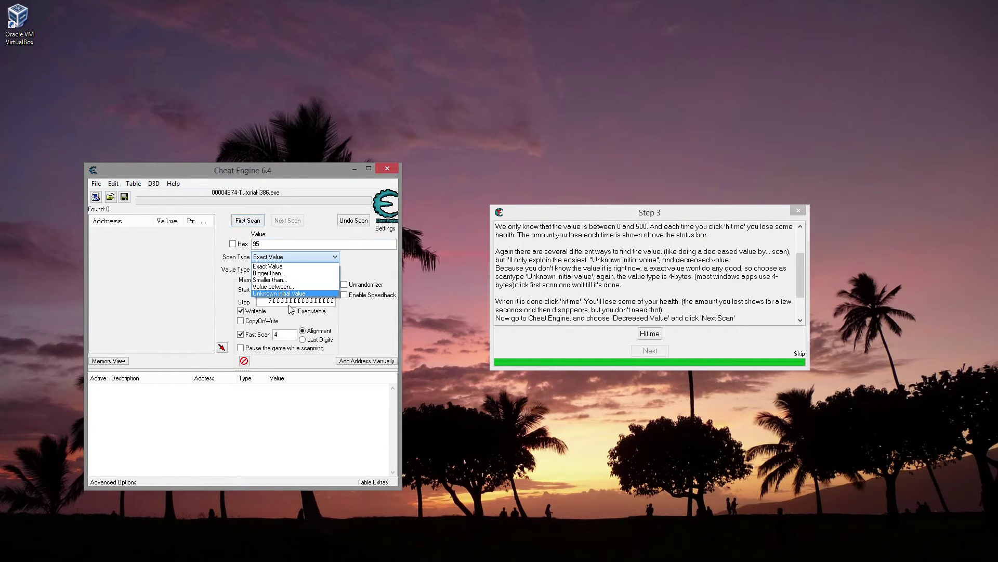
{"action": "left_click", "coordinate": [293, 292]}
{"action": "left_click", "coordinate": [249, 221]}
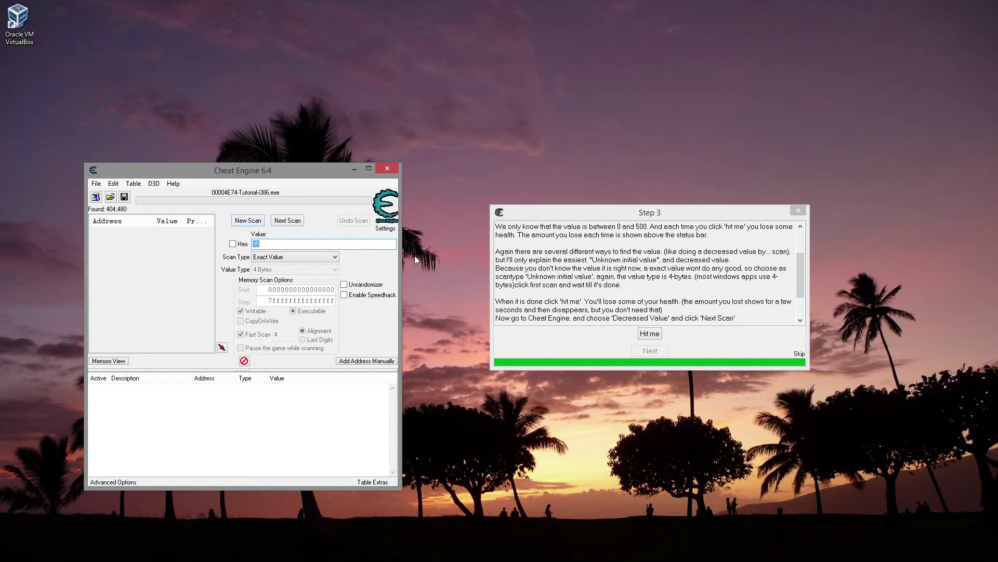
Take a hit in the tutorial and filter the results with a Decreased value scan.
{"action": "left_click", "coordinate": [615, 295]}
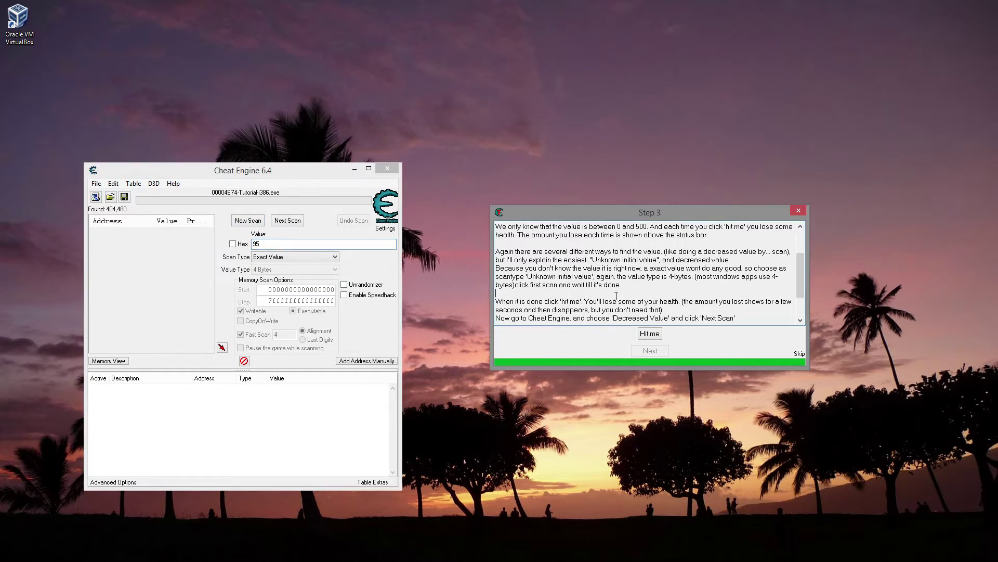
{"action": "scroll", "coordinate": [616, 296], "scroll_direction": "down", "scroll_amount": 2}
{"action": "left_click", "coordinate": [656, 338]}
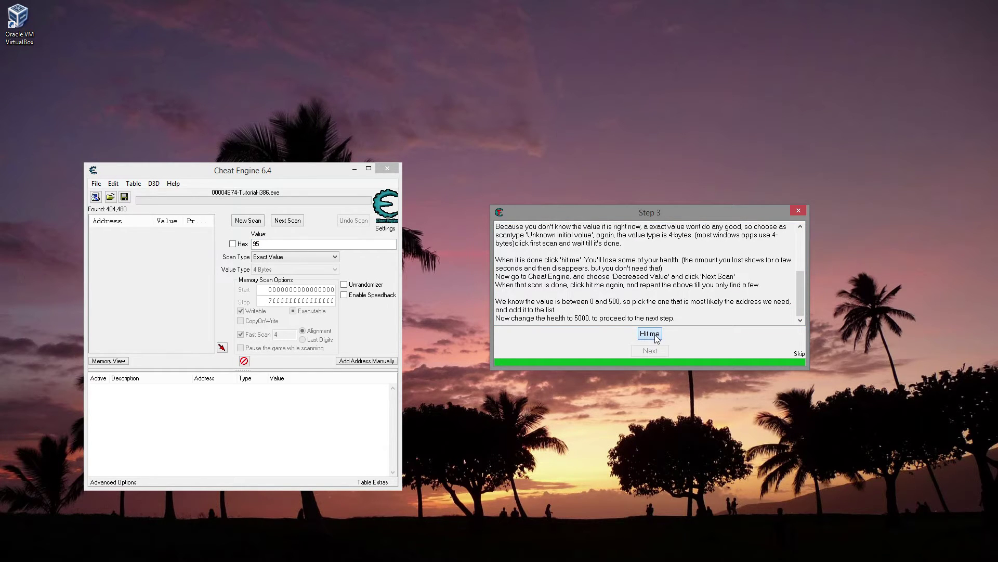
{"action": "left_click", "coordinate": [280, 257]}
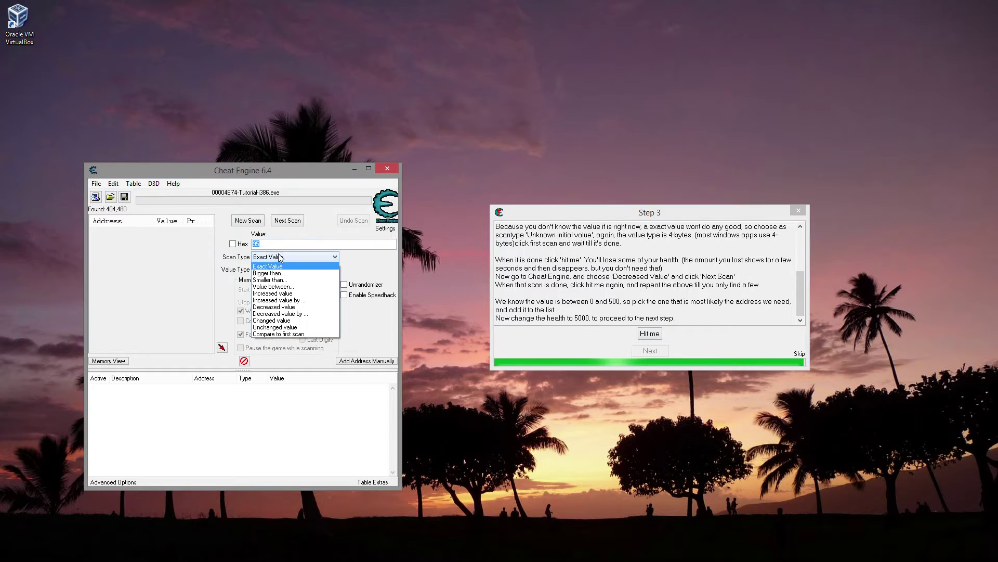
{"action": "left_click", "coordinate": [289, 307]}
{"action": "left_click", "coordinate": [287, 220]}
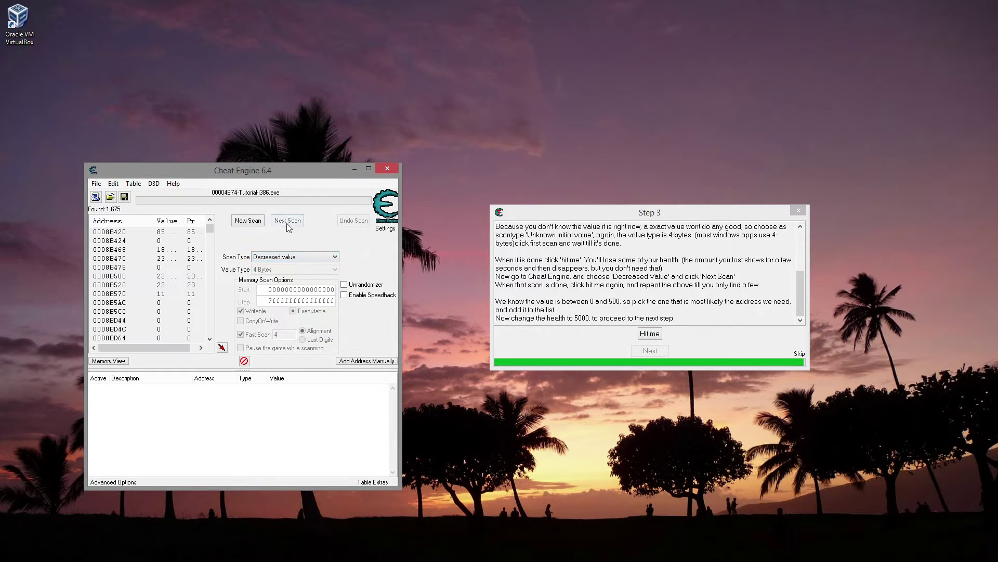
Take another hit and filter the results with a Decreased value by scan using 3.
{"action": "left_click", "coordinate": [650, 334]}
{"action": "left_click", "coordinate": [301, 257]}
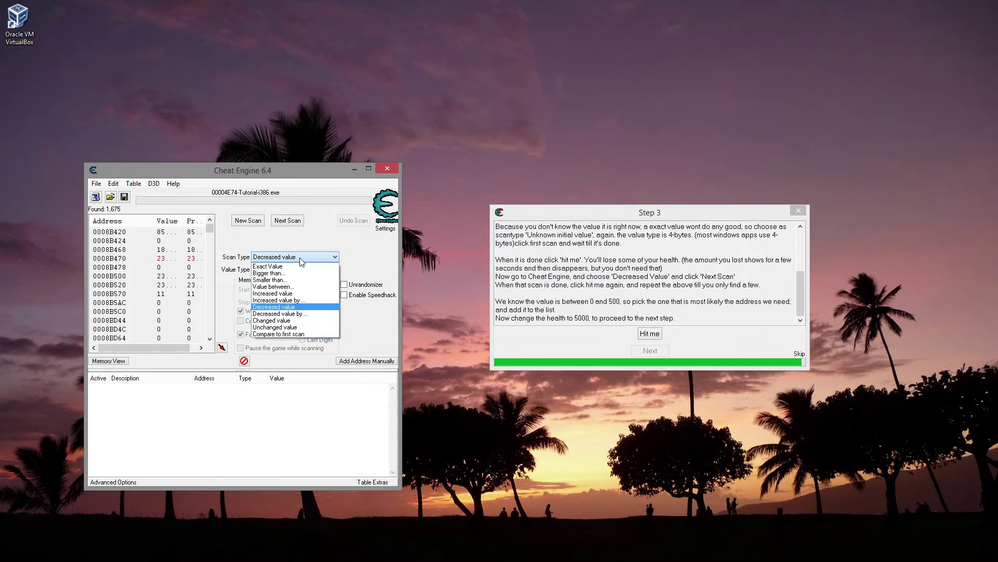
{"action": "left_click", "coordinate": [299, 313]}
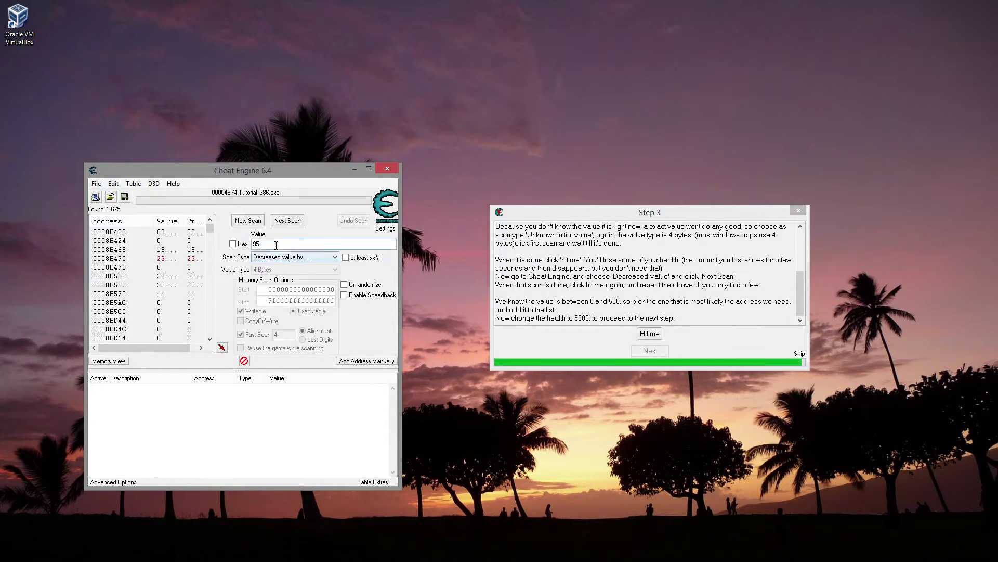
{"action": "double_click", "coordinate": [277, 244]}
{"action": "type", "text": "3"}
{"action": "key", "text": "Return"}
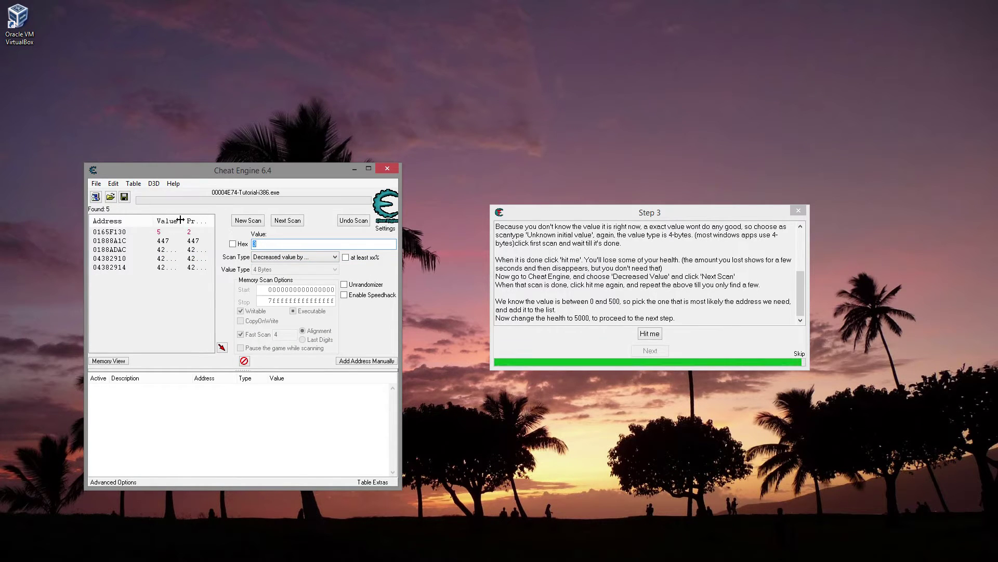
Add the health address holding 447 from the scan results to the address list and set its value to 5000.
{"action": "mouse_move", "coordinate": [181, 219]}
{"action": "left_mouse_down"}
{"action": "mouse_move", "coordinate": [206, 224]}
{"action": "mouse_move", "coordinate": [193, 223]}
{"action": "left_mouse_up"}
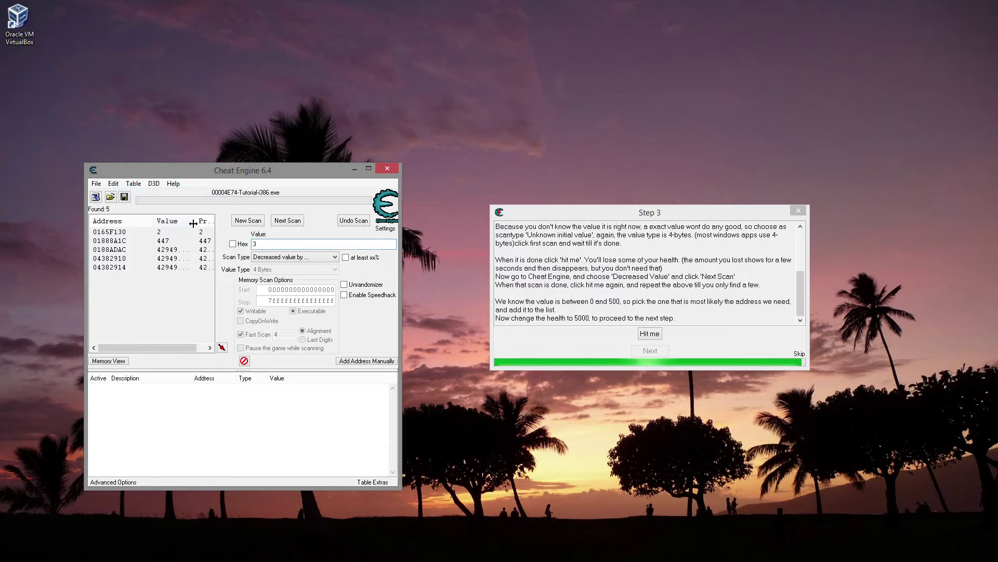
{"action": "double_click", "coordinate": [167, 241]}
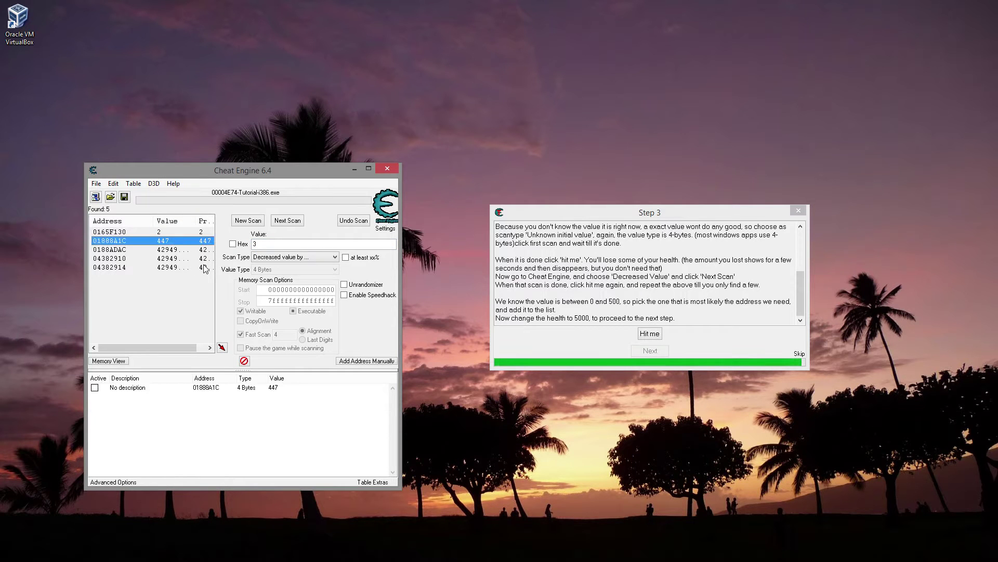
{"action": "double_click", "coordinate": [275, 387]}
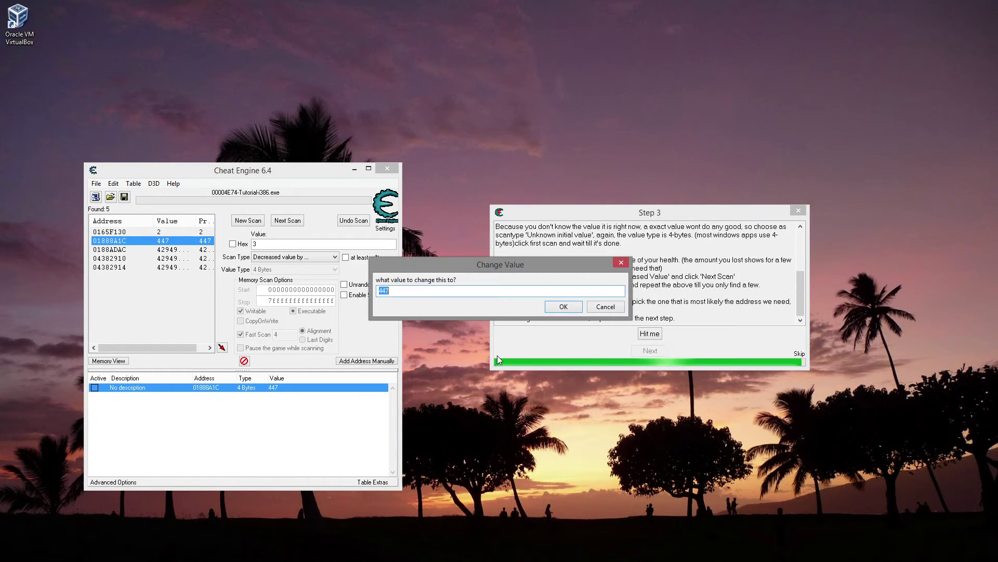
{"action": "type", "text": "0"}
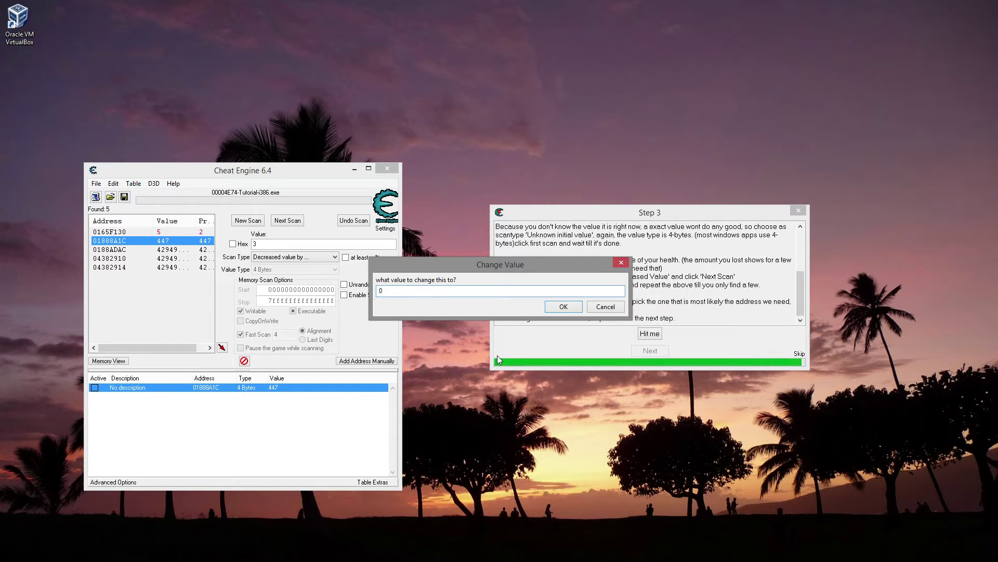
{"action": "type", "text": "50"}
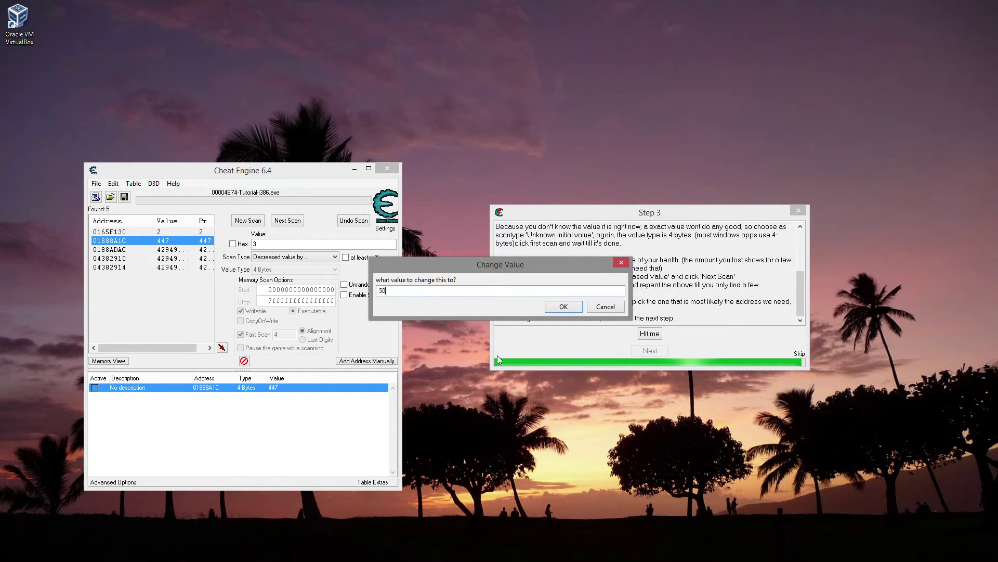
{"action": "type", "text": "00"}
{"action": "key", "text": "Return"}
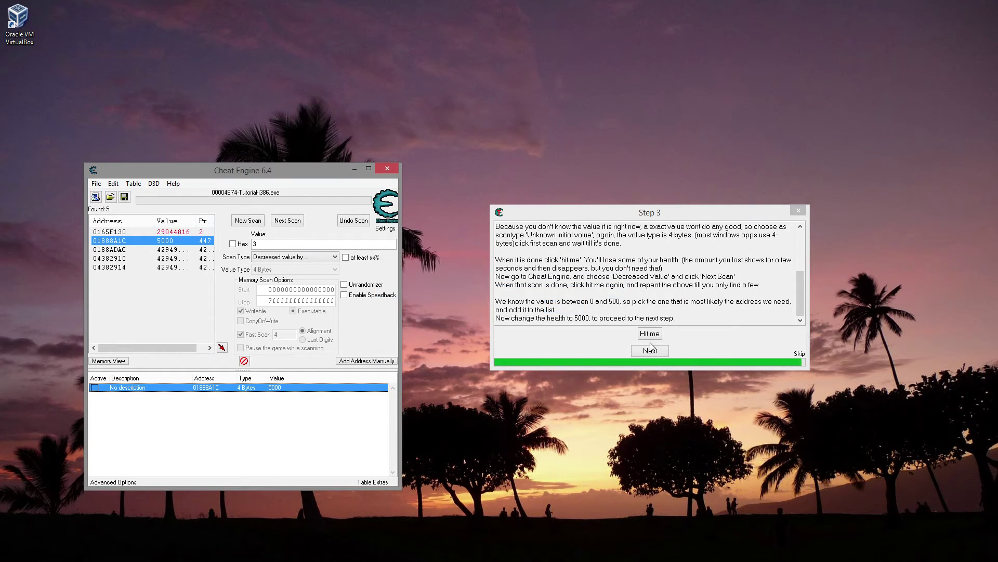
Proceed to Step 4 of the tutorial and run a new first scan for the exact value 100 with value type Float.
{"action": "left_click", "coordinate": [654, 351]}
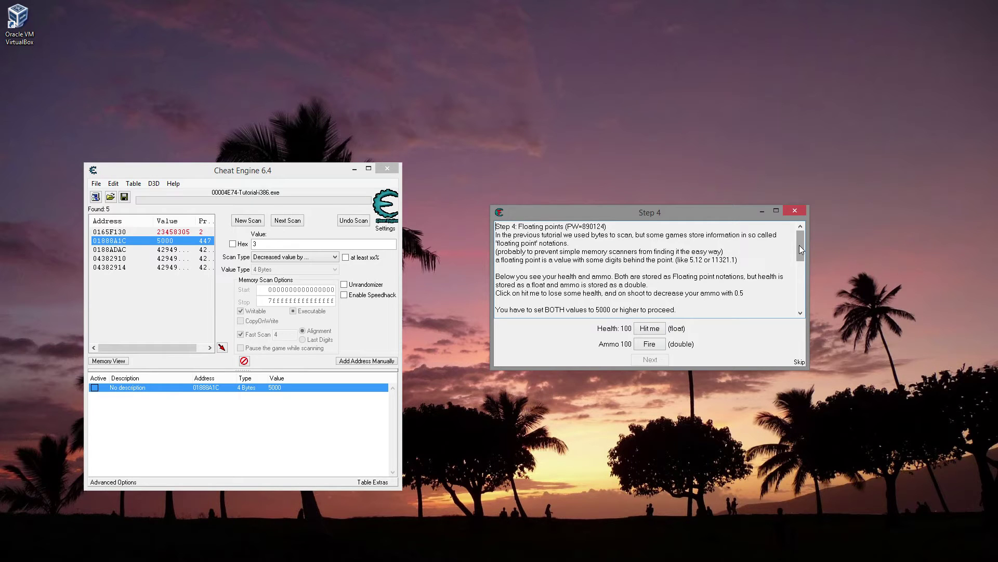
{"action": "left_click_drag", "start_coordinate": [800, 245], "coordinate": [794, 258]}
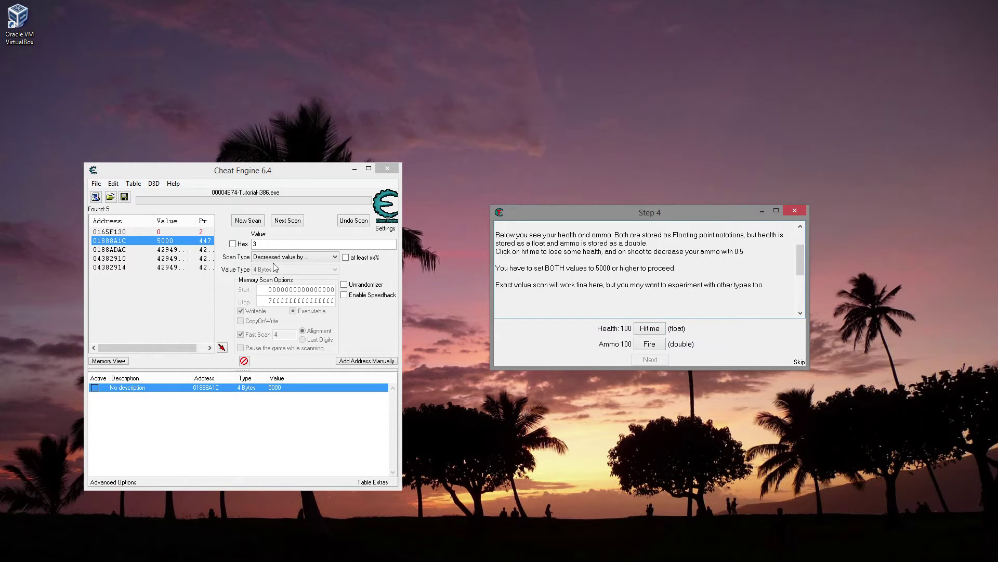
{"action": "left_click", "coordinate": [248, 221]}
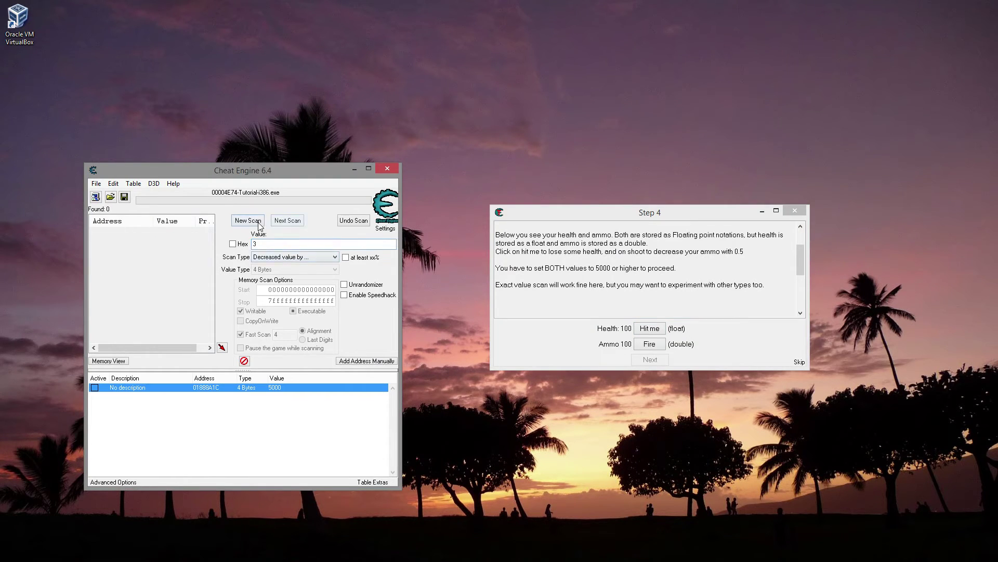
{"action": "left_click", "coordinate": [287, 258]}
{"action": "left_click", "coordinate": [288, 265]}
{"action": "left_click", "coordinate": [291, 269]}
{"action": "left_click", "coordinate": [291, 318]}
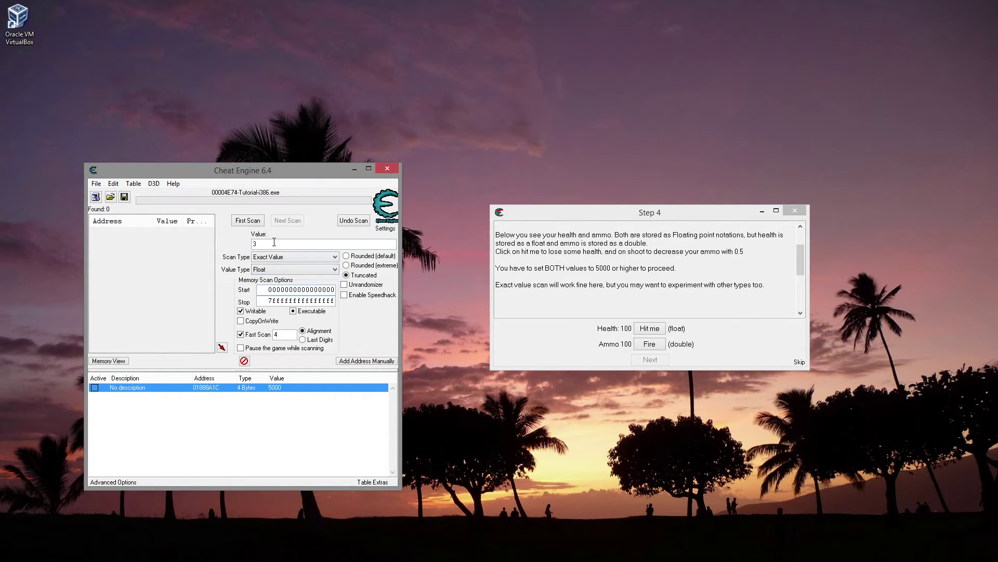
{"action": "double_click", "coordinate": [256, 244]}
{"action": "type", "text": "0"}
{"action": "type", "text": "0"}
{"action": "left_click", "coordinate": [251, 221]}
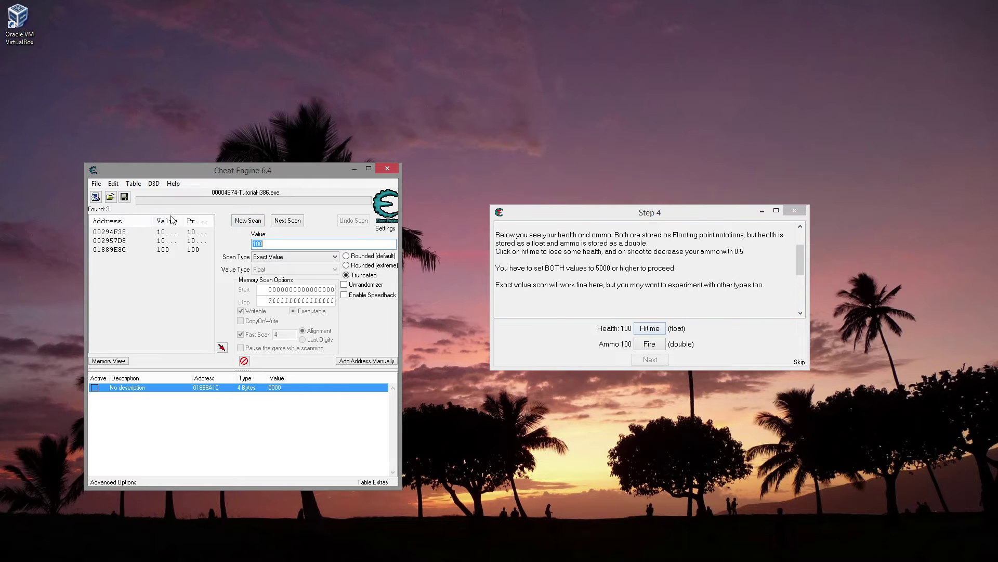
Take a hit to identify the float health address, add it to the address list and set its value to 5000.
{"action": "left_click_drag", "start_coordinate": [185, 221], "coordinate": [209, 220]}
{"action": "left_click", "coordinate": [649, 331]}
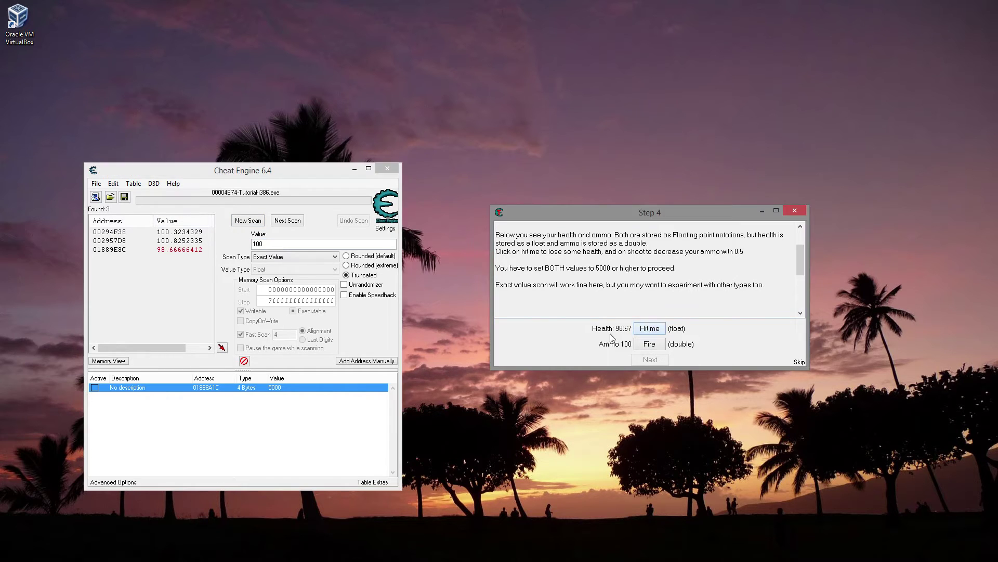
{"action": "double_click", "coordinate": [167, 251]}
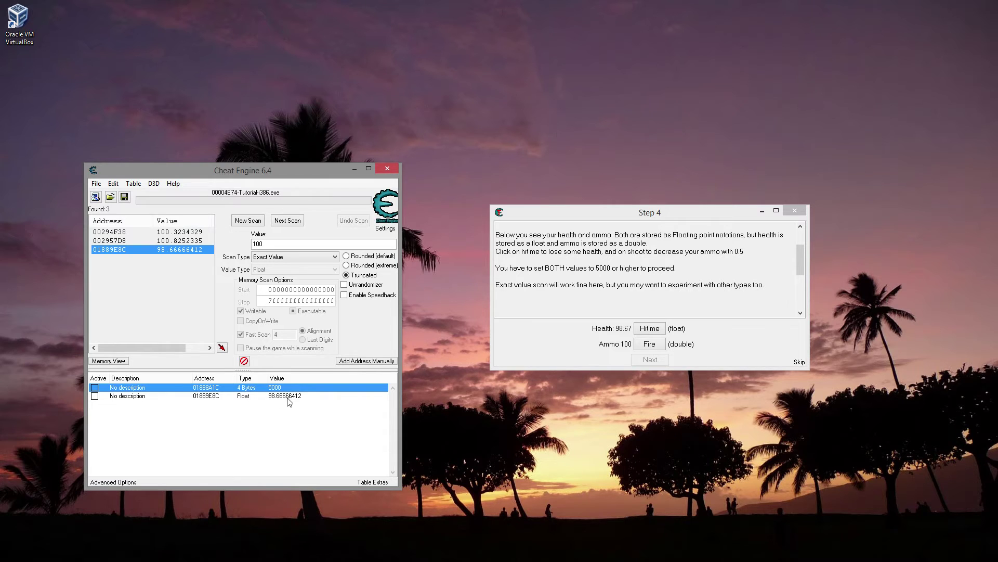
{"action": "double_click", "coordinate": [290, 396]}
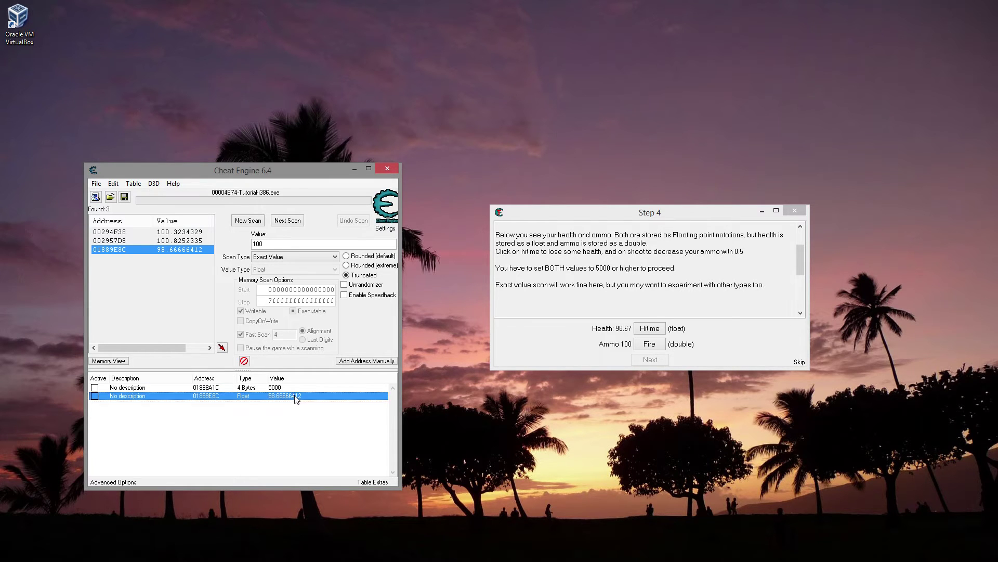
{"action": "type", "text": "5000"}
{"action": "key", "text": "Return"}
Run a new exact scan for 100 with value type Double and add the ammo address to the address list.
{"action": "left_click", "coordinate": [248, 220]}
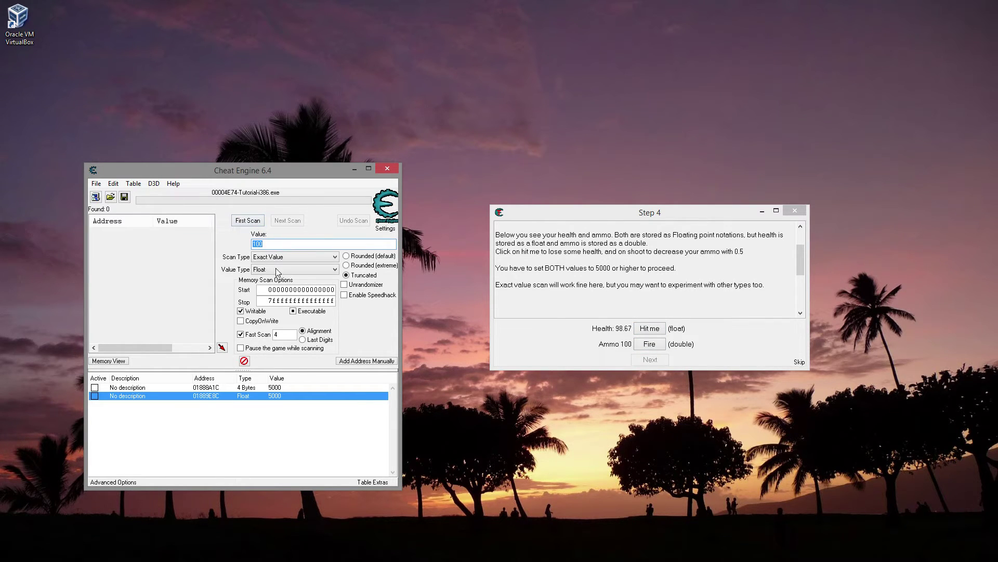
{"action": "left_click", "coordinate": [278, 269]}
{"action": "left_click", "coordinate": [274, 320]}
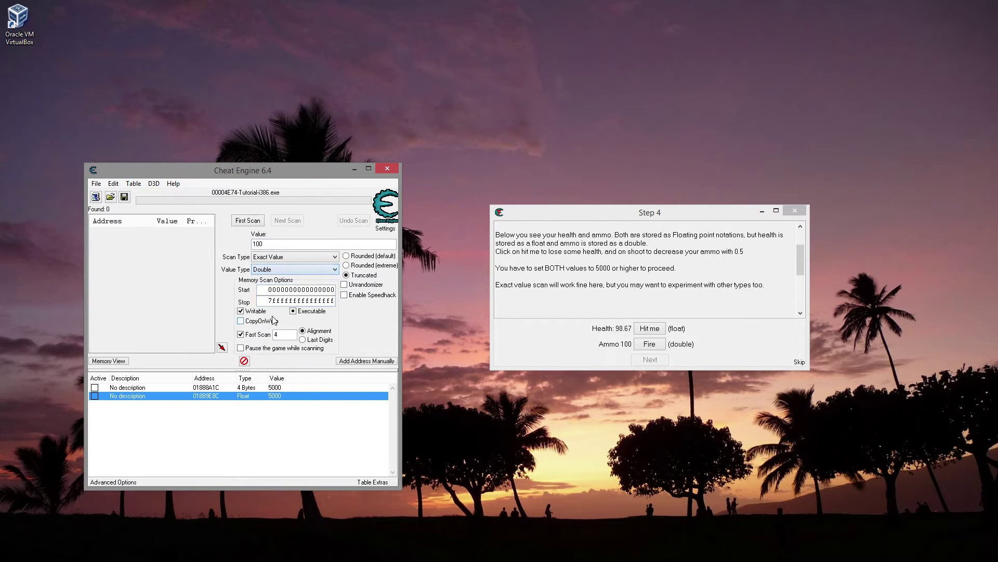
{"action": "left_click", "coordinate": [248, 220]}
{"action": "double_click", "coordinate": [158, 231]}
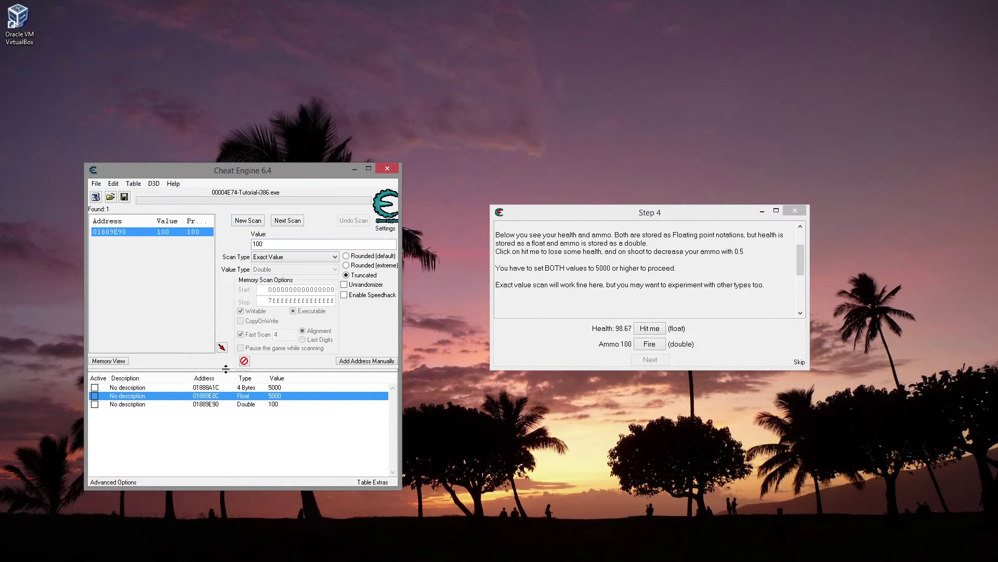
Set the ammo entry's value to 5000 and proceed to Step 5 of the tutorial.
{"action": "double_click", "coordinate": [273, 404]}
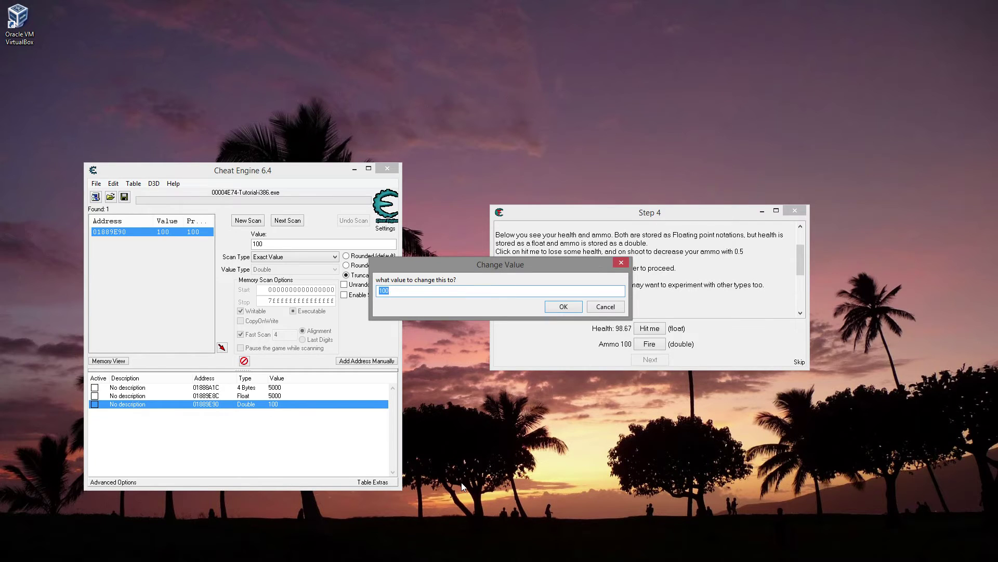
{"action": "type", "text": "5000"}
{"action": "key", "text": "Return"}
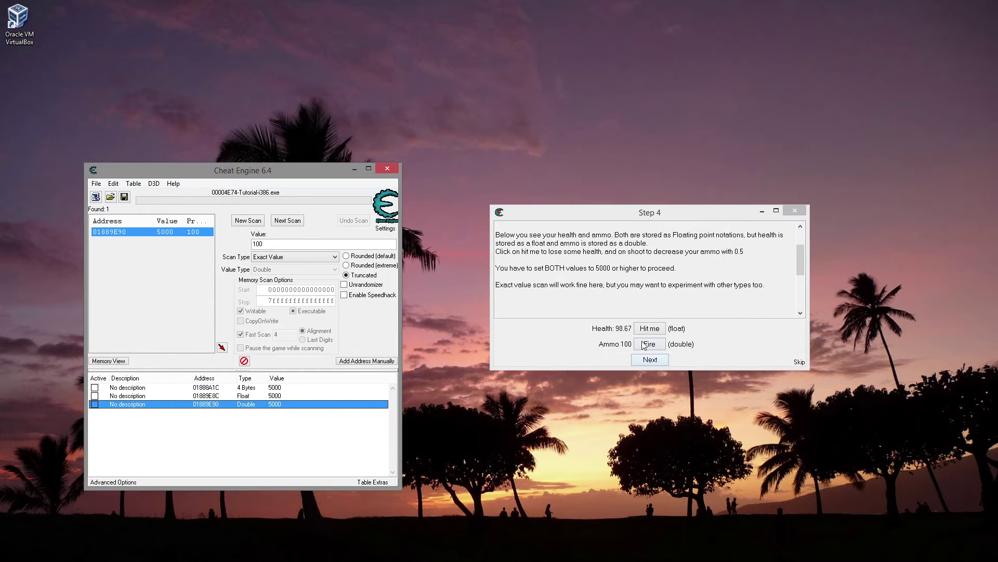
{"action": "left_click", "coordinate": [653, 361]}
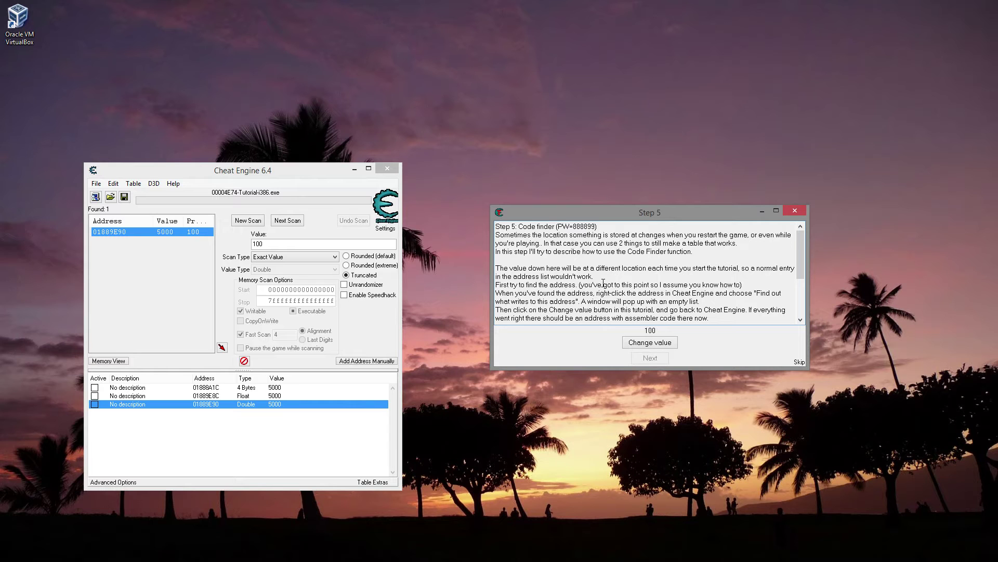
Read the Step 5 instructions and run a new first scan for the exact value 100 with value type 4 Bytes.
{"action": "scroll", "coordinate": [622, 291], "scroll_direction": "down", "scroll_amount": 3}
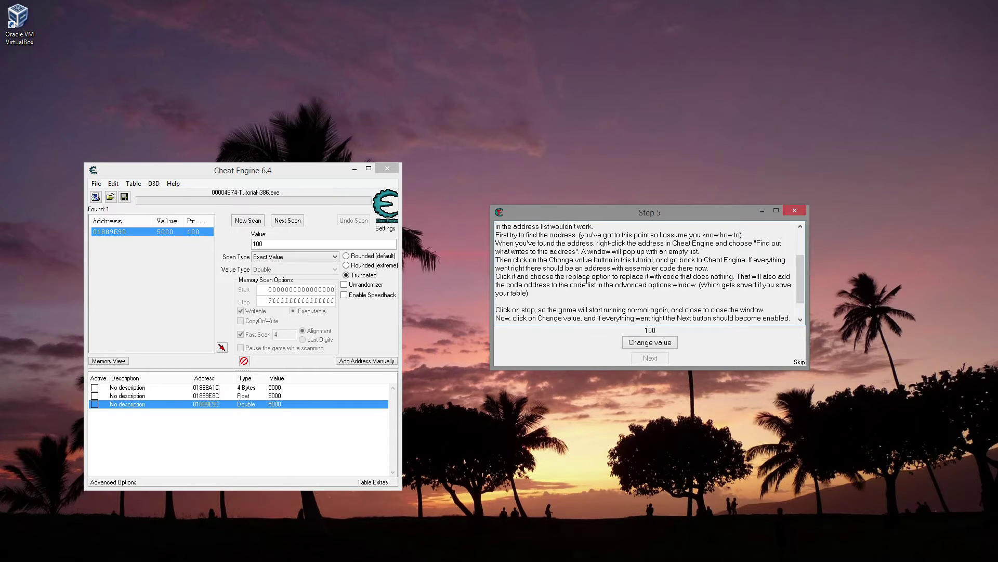
{"action": "left_click", "coordinate": [248, 220]}
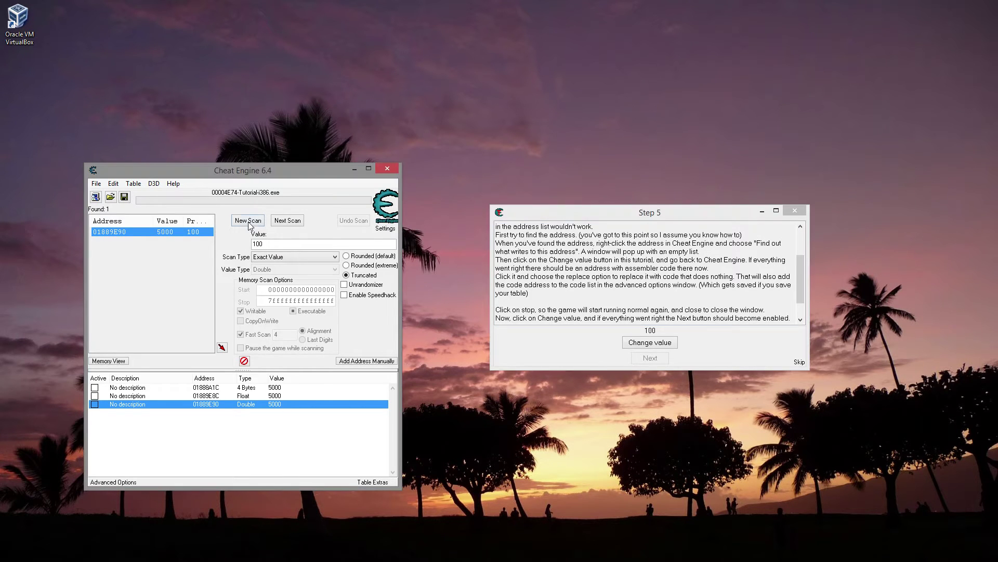
{"action": "left_click", "coordinate": [282, 267]}
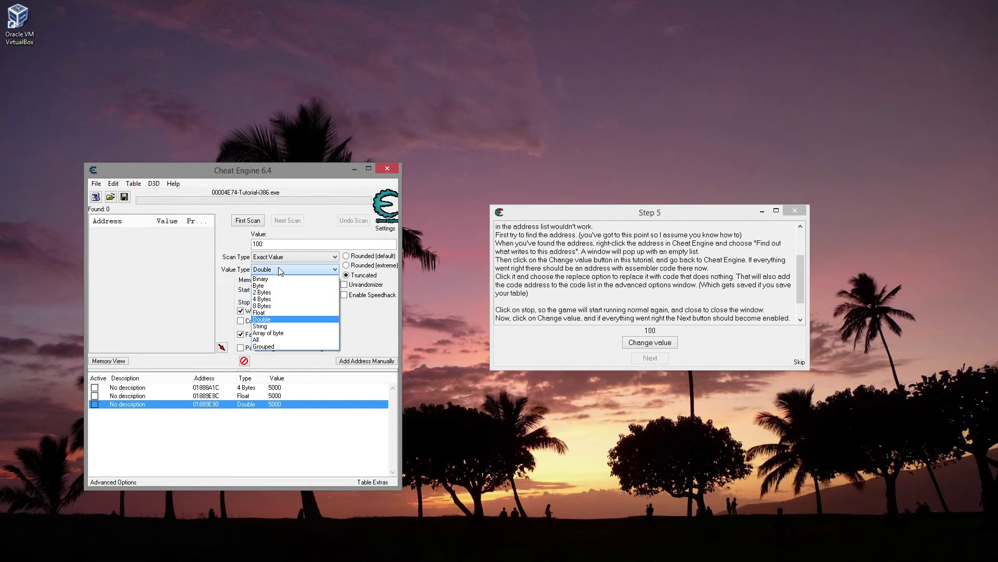
{"action": "left_click", "coordinate": [280, 298]}
{"action": "left_click", "coordinate": [235, 221]}
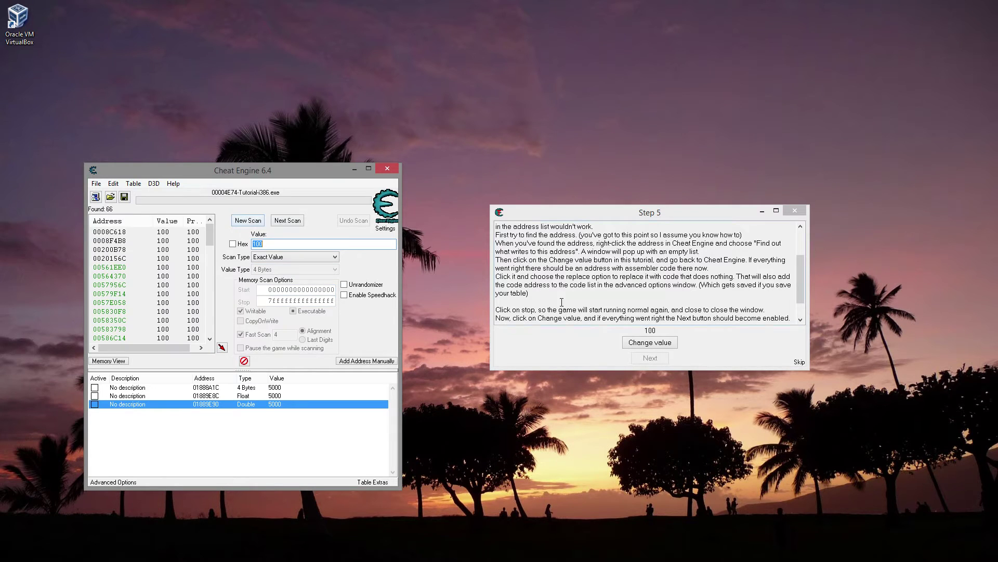
Change the tutorial's value and filter the results with an exact value scan for 308.
{"action": "left_click", "coordinate": [639, 342]}
{"action": "left_click", "coordinate": [298, 246]}
{"action": "type", "text": "308"}
{"action": "left_click", "coordinate": [288, 220]}
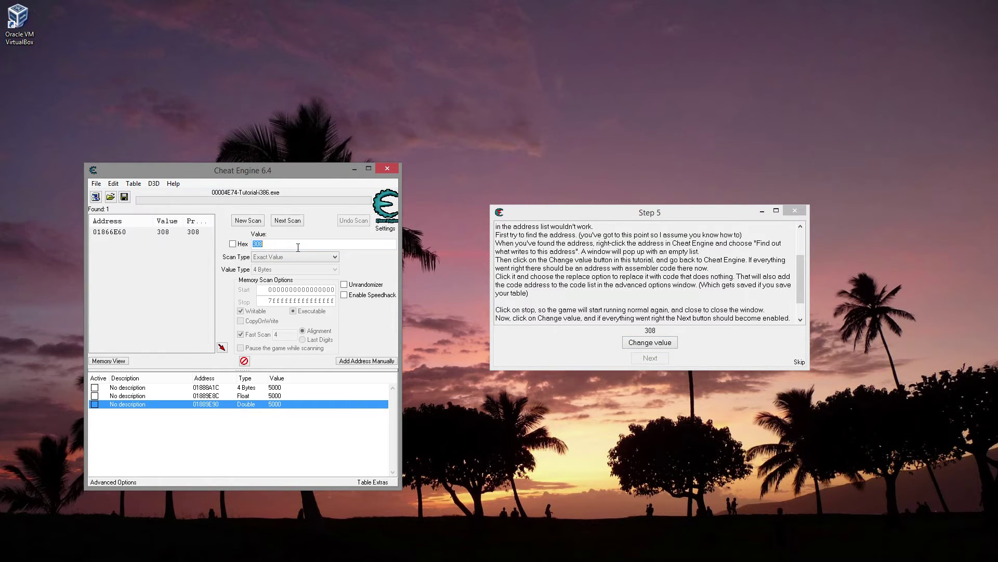
Add the remaining result to the address list and set its value to 500.
{"action": "double_click", "coordinate": [172, 232]}
{"action": "double_click", "coordinate": [338, 414]}
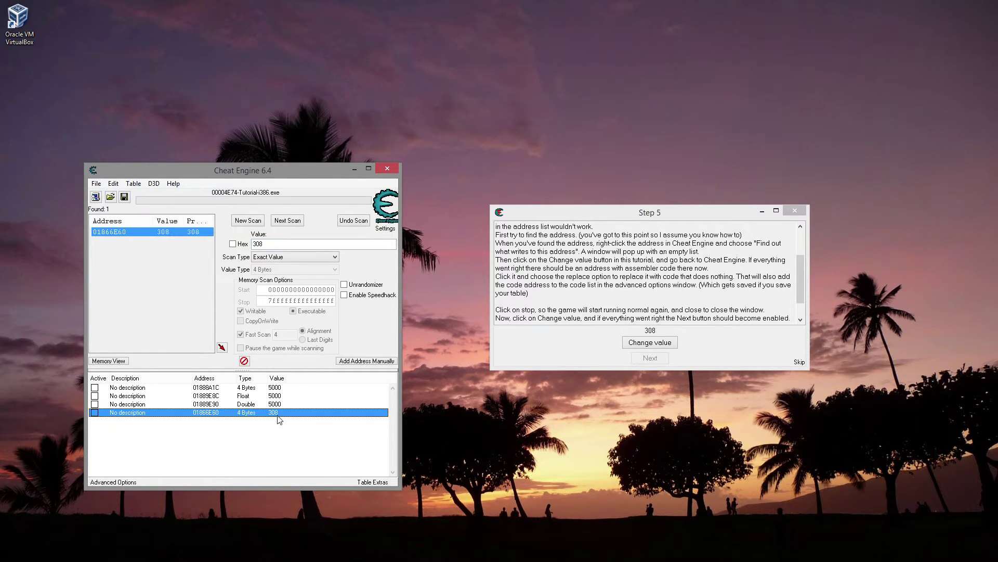
{"action": "type", "text": "500"}
{"action": "key", "text": "Return"}
Test freezing the 500 entry while changing the tutorial's value twice, and unfreeze the entry.
{"action": "left_click", "coordinate": [672, 346]}
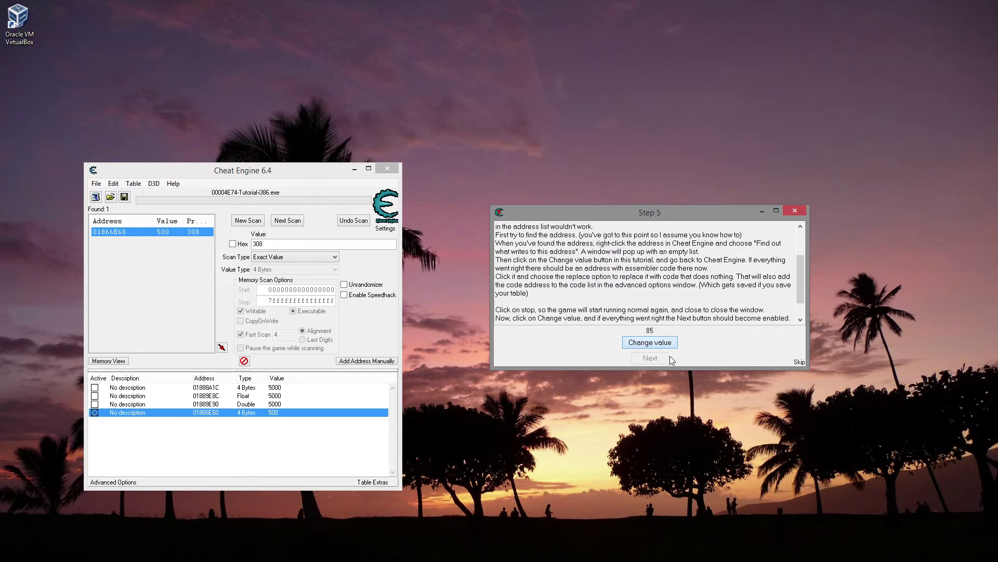
{"action": "left_click", "coordinate": [644, 347]}
{"action": "left_click", "coordinate": [95, 414]}
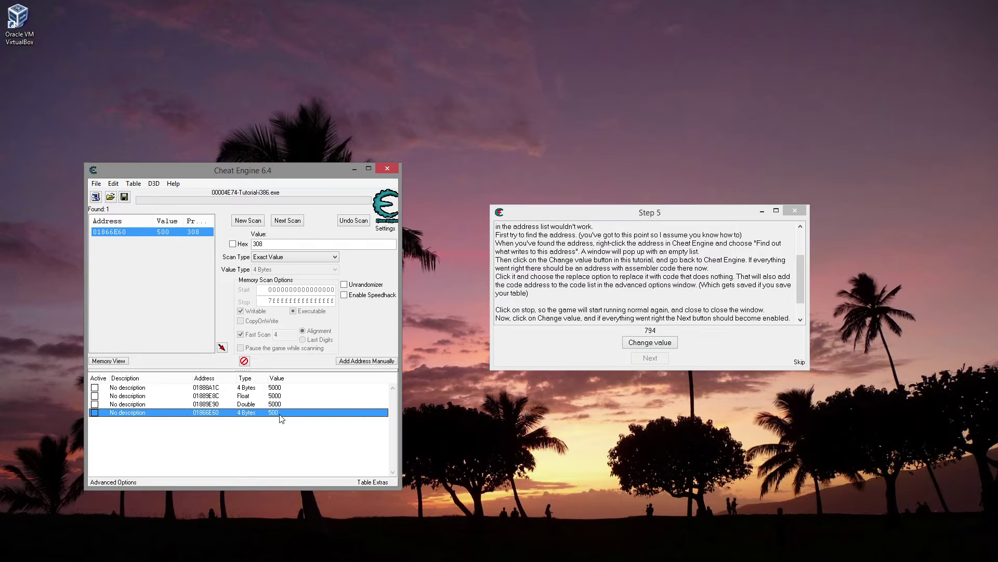
Reread the Step 5 instructions and delete the 4 Bytes entry with value 500 from the address list.
{"action": "mouse_move", "coordinate": [799, 277]}
{"action": "left_mouse_down"}
{"action": "mouse_move", "coordinate": [800, 302]}
{"action": "mouse_move", "coordinate": [810, 281]}
{"action": "left_mouse_up"}
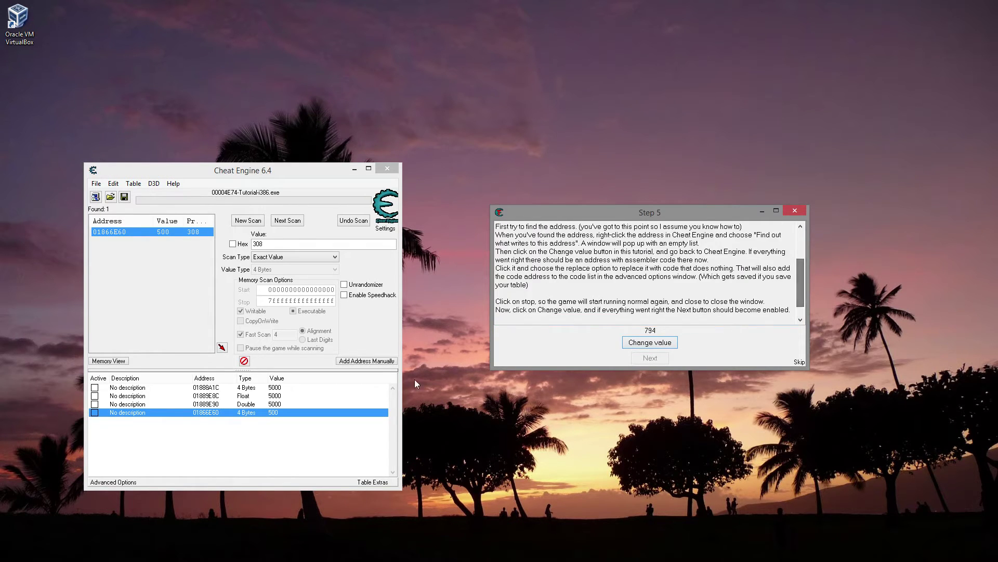
{"action": "left_click", "coordinate": [259, 407]}
{"action": "left_click", "coordinate": [260, 412]}
{"action": "key", "text": "Delete"}
{"action": "left_click", "coordinate": [529, 287]}
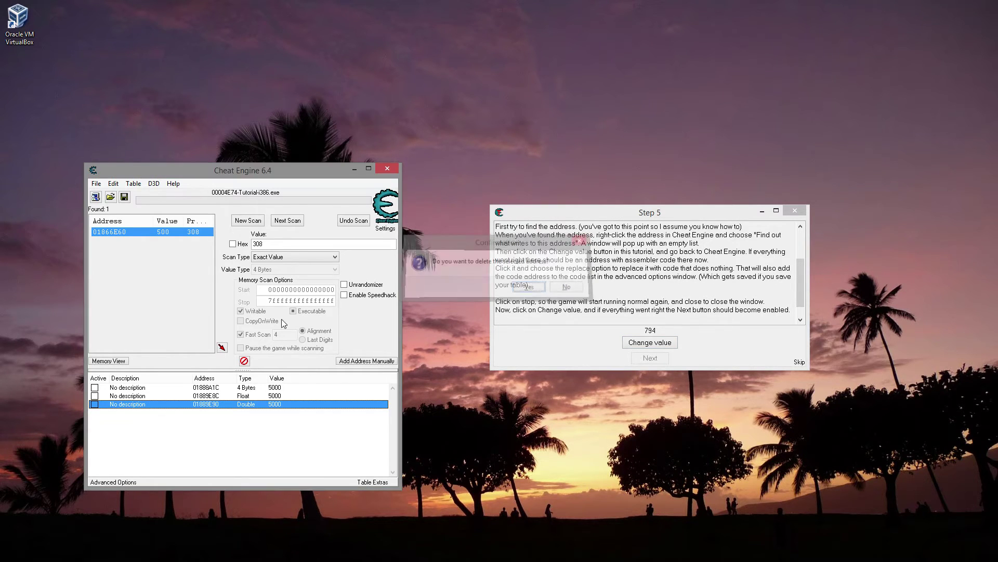
Discard the old results and run a new first scan for the exact value 794 with value type All.
{"action": "left_click", "coordinate": [276, 257]}
{"action": "left_click", "coordinate": [248, 221]}
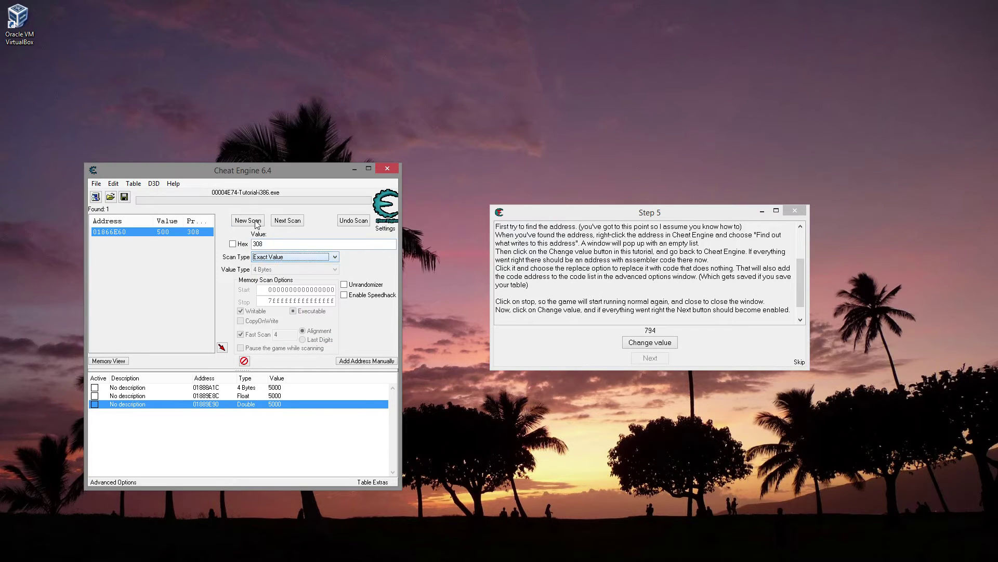
{"action": "left_click", "coordinate": [278, 269]}
{"action": "left_click", "coordinate": [263, 345]}
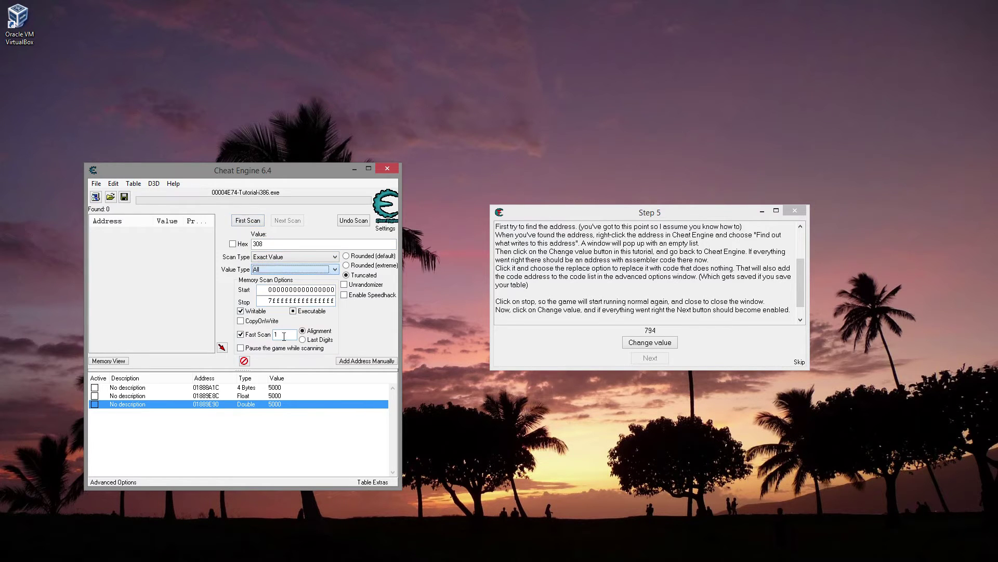
{"action": "double_click", "coordinate": [258, 243]}
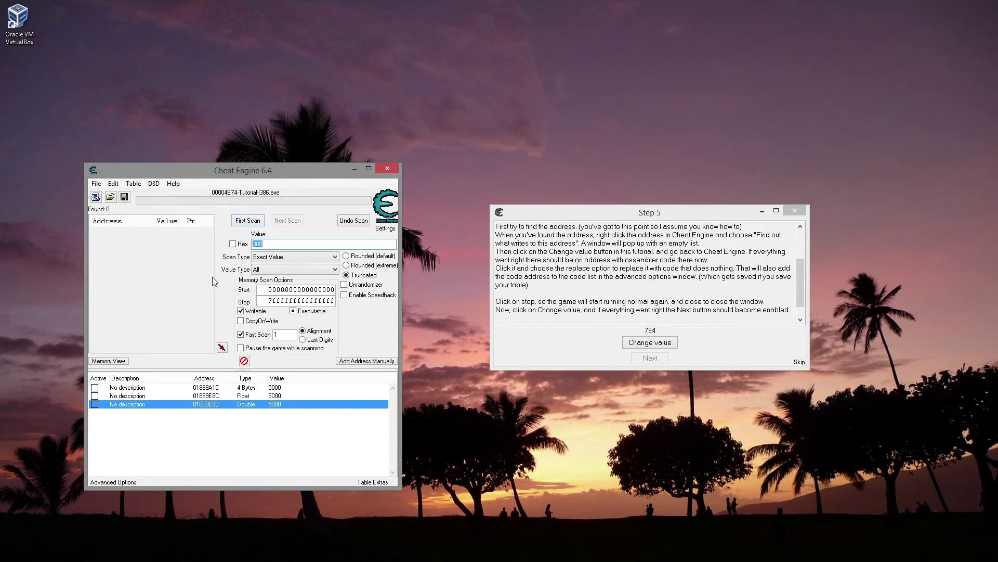
{"action": "type", "text": "8"}
{"action": "key", "text": "BackSpace"}
{"action": "type", "text": "794"}
{"action": "key", "text": "Return"}
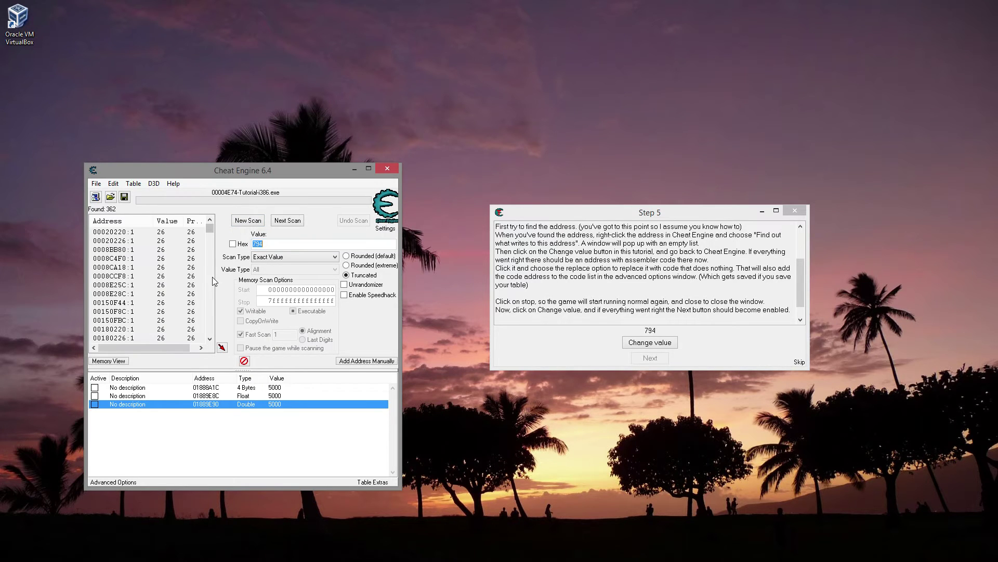
Change the tutorial's value, try to narrow the results with a next scan for 489, and clear the scan.
{"action": "left_click", "coordinate": [641, 343]}
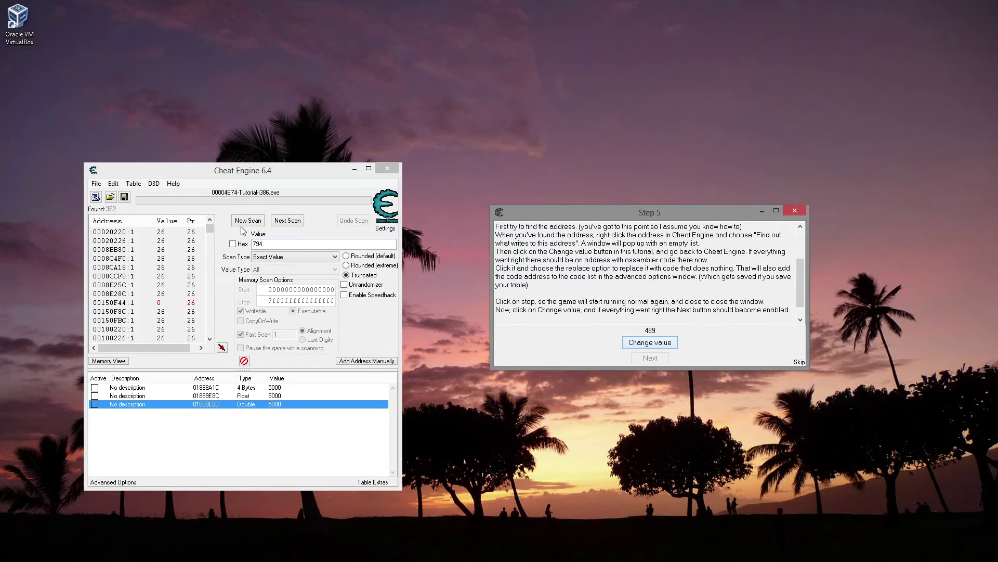
{"action": "left_click", "coordinate": [208, 243]}
{"action": "type", "text": "489"}
{"action": "key", "text": "Return"}
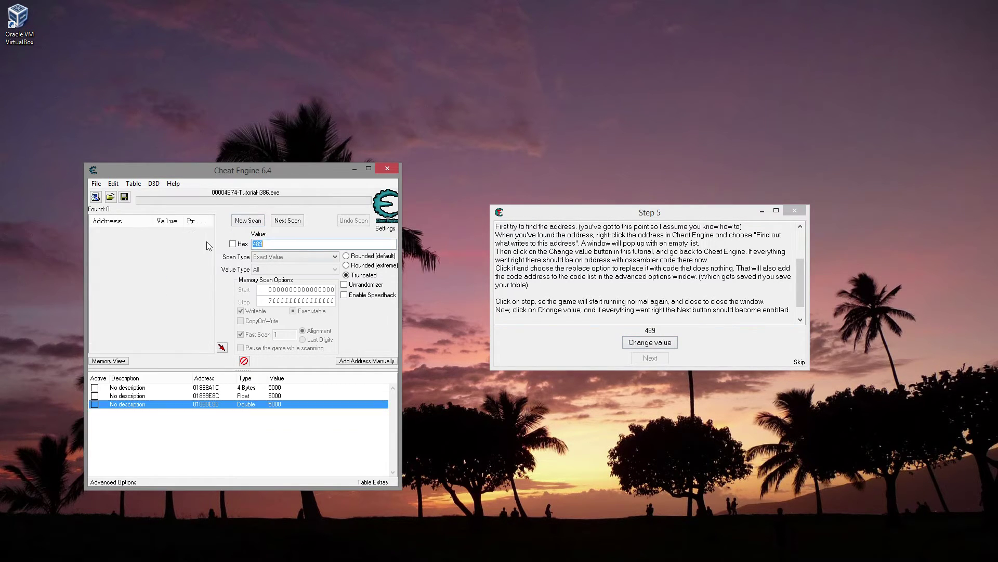
{"action": "left_click", "coordinate": [248, 220]}
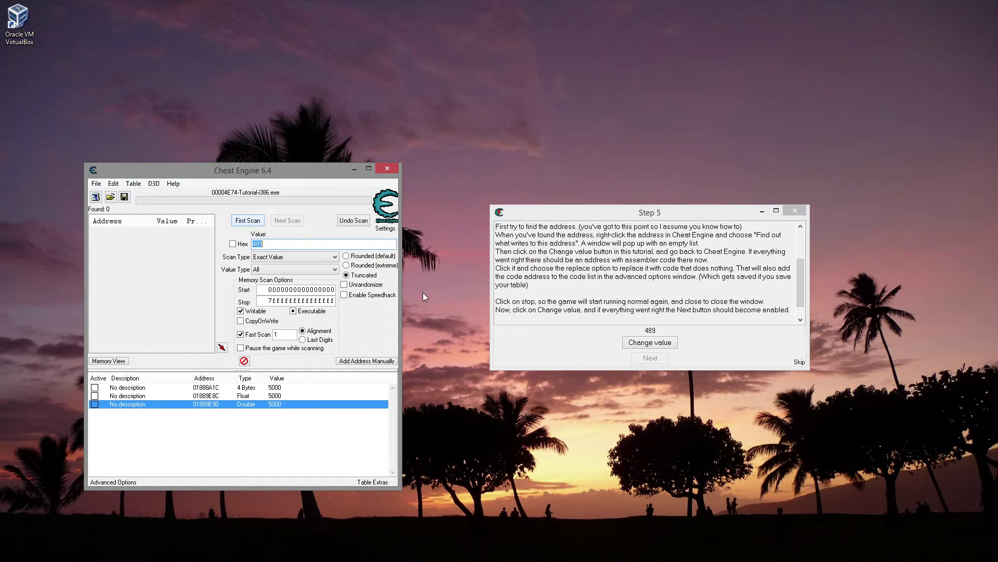
Reread the Step 5 instructions, change the tutorial's value, and run a new first scan for the exact value 936.
{"action": "left_click", "coordinate": [801, 311]}
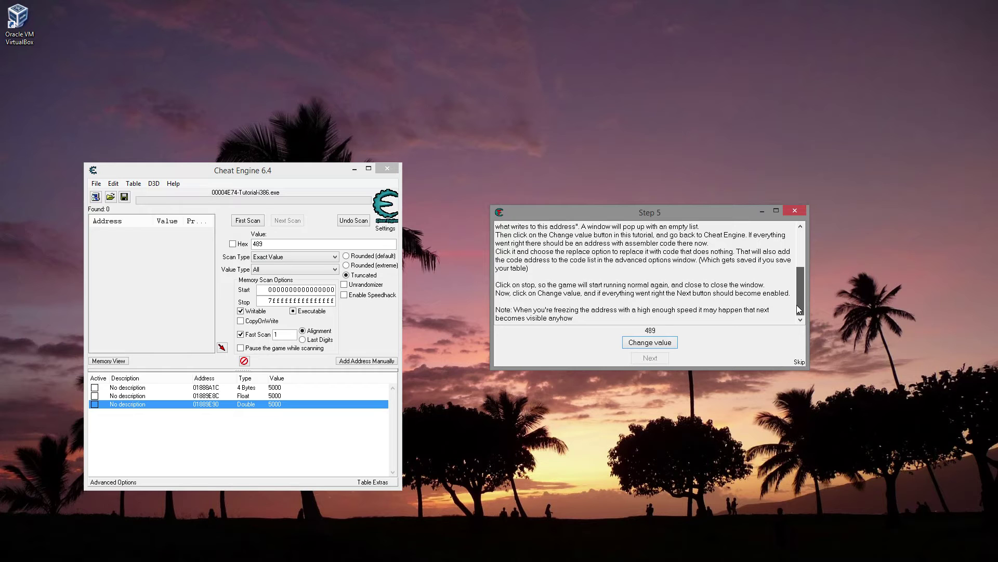
{"action": "left_click_drag", "start_coordinate": [799, 309], "coordinate": [792, 259]}
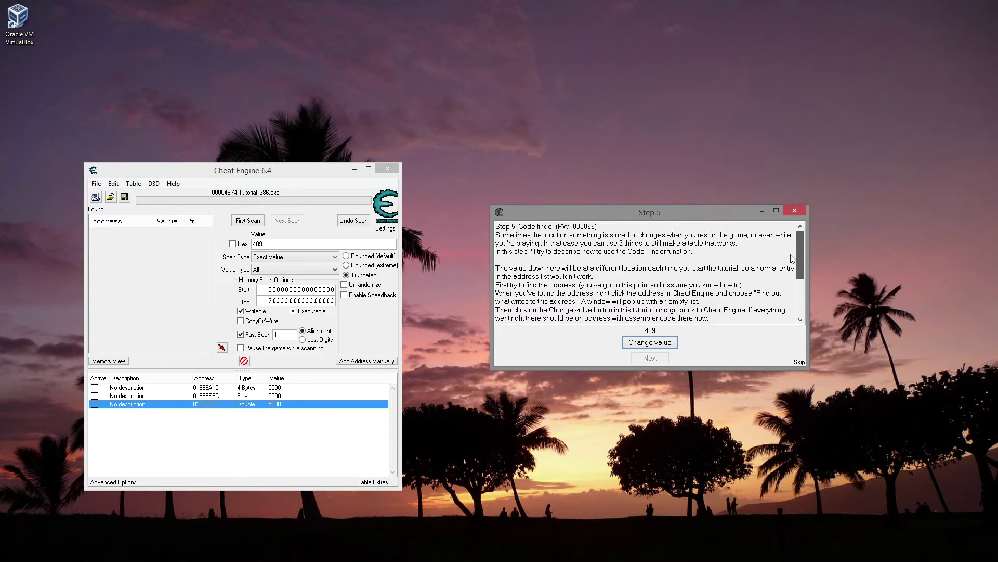
{"action": "left_click", "coordinate": [644, 345]}
{"action": "left_click", "coordinate": [644, 345]}
{"action": "left_click", "coordinate": [643, 345]}
{"action": "left_click", "coordinate": [246, 222]}
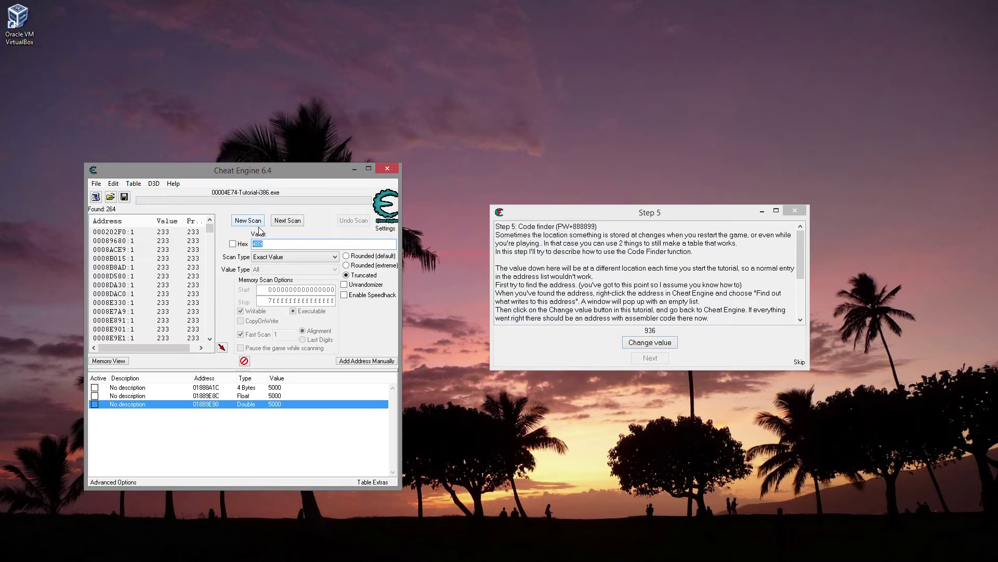
{"action": "left_click", "coordinate": [258, 223]}
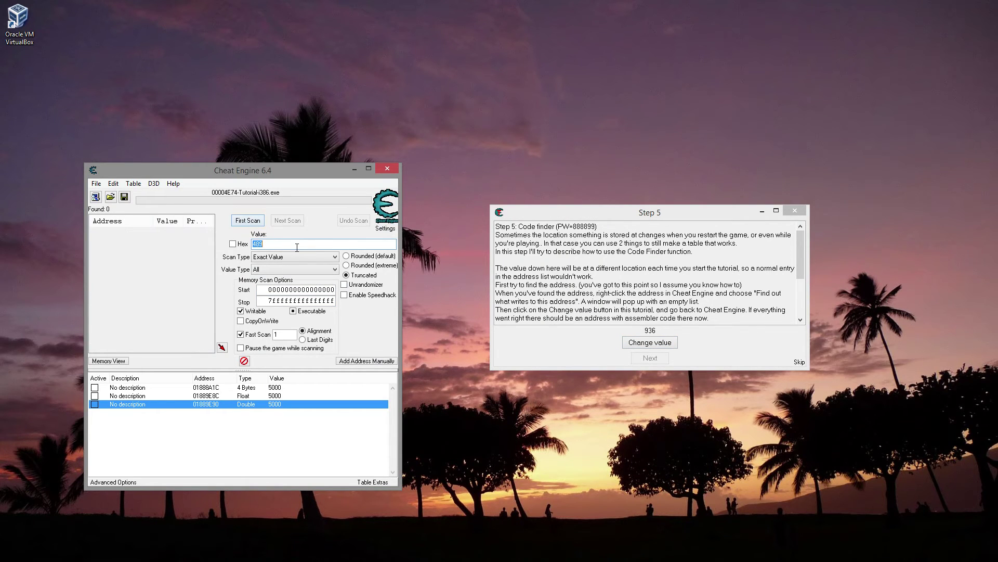
{"action": "type", "text": "936"}
{"action": "key", "text": "Return"}
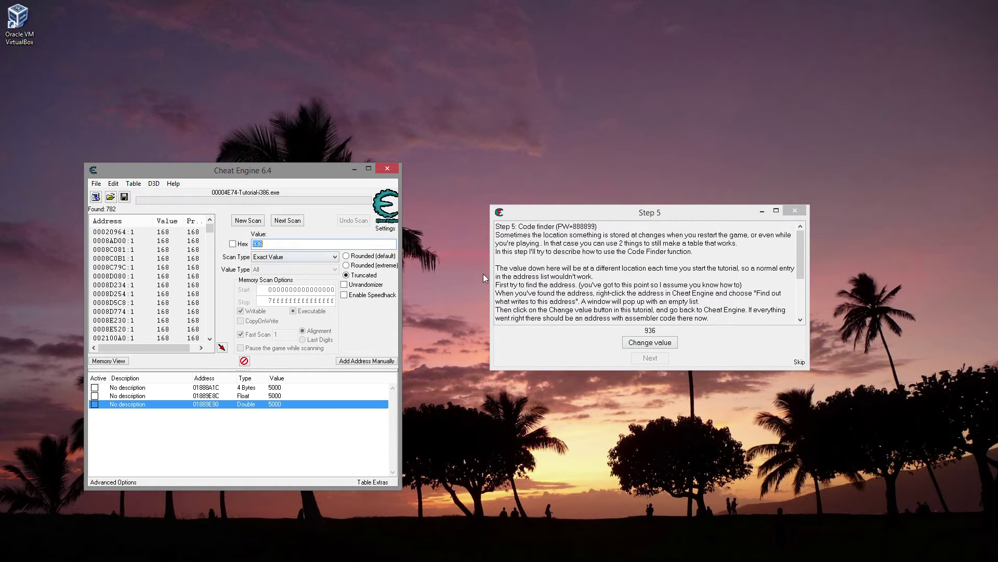
Change the tutorial's value and narrow the results with a next scan for 652.
{"action": "left_click", "coordinate": [650, 341]}
{"action": "type", "text": "652"}
{"action": "key", "text": "Return"}
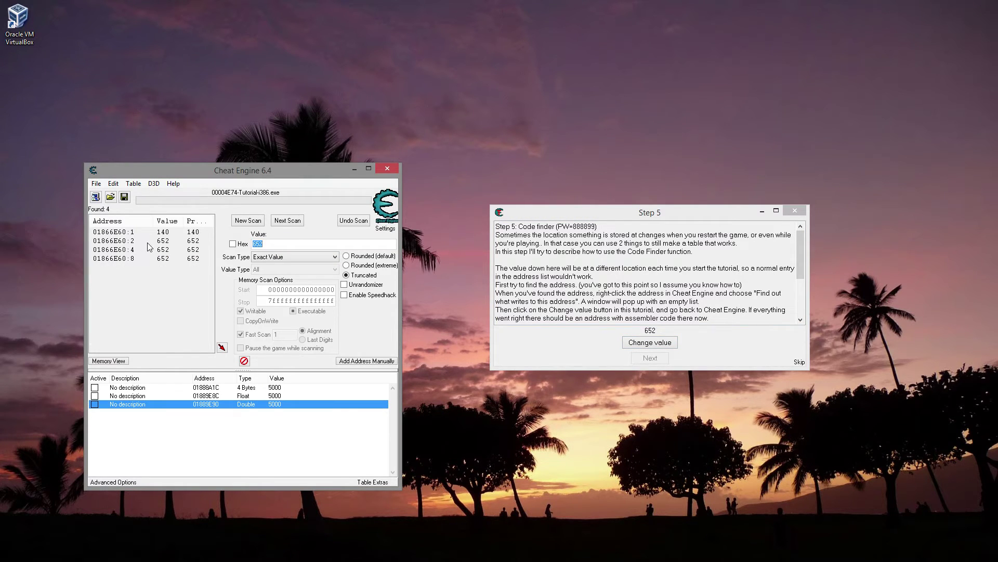
Add the 8 Bytes result to the address list and set its value to 5000.
{"action": "double_click", "coordinate": [156, 260]}
{"action": "double_click", "coordinate": [274, 413]}
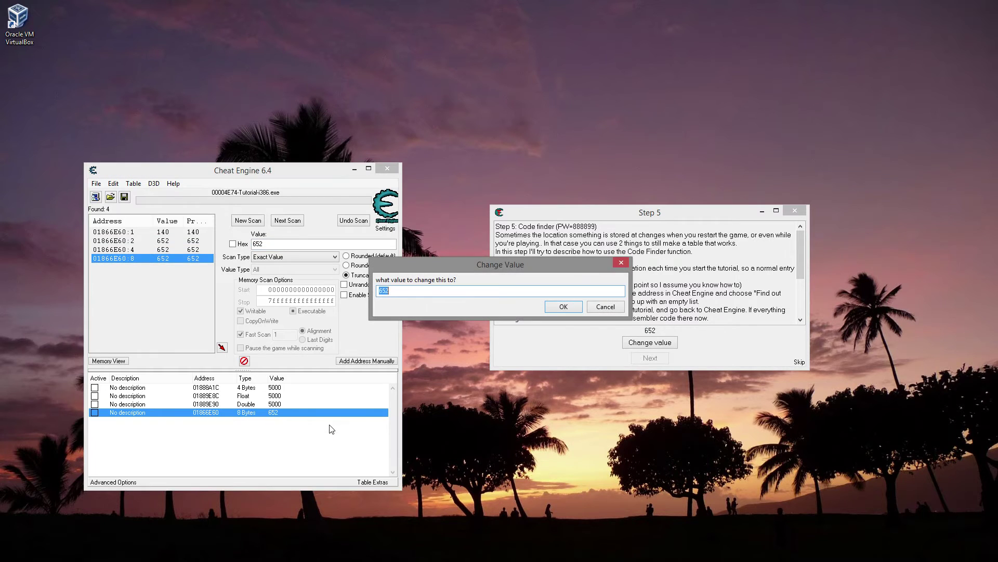
{"action": "type", "text": "5000"}
{"action": "key", "text": "Return"}
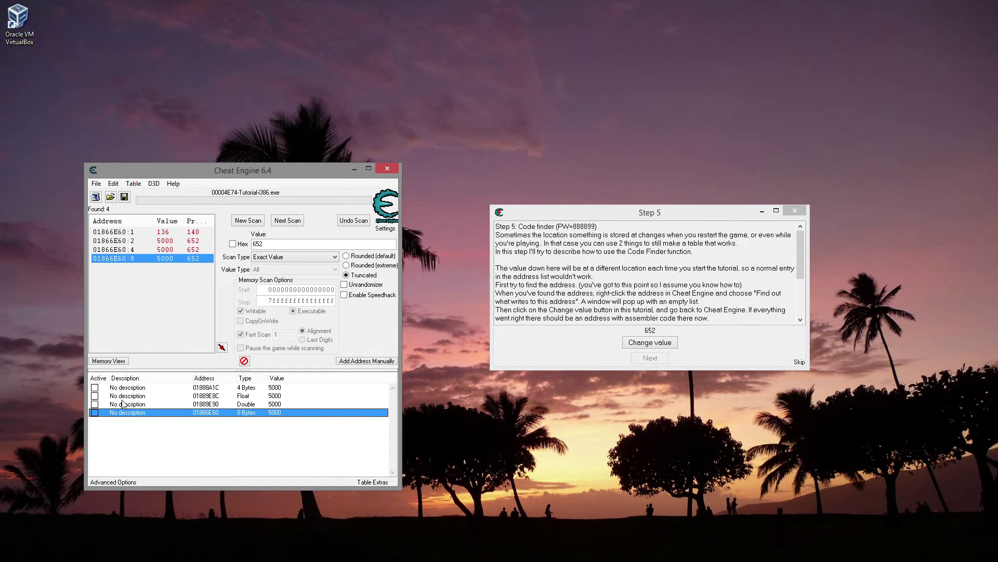
Freeze the 8 Bytes entry and test it by changing the tutorial's value twice.
{"action": "left_click", "coordinate": [94, 412]}
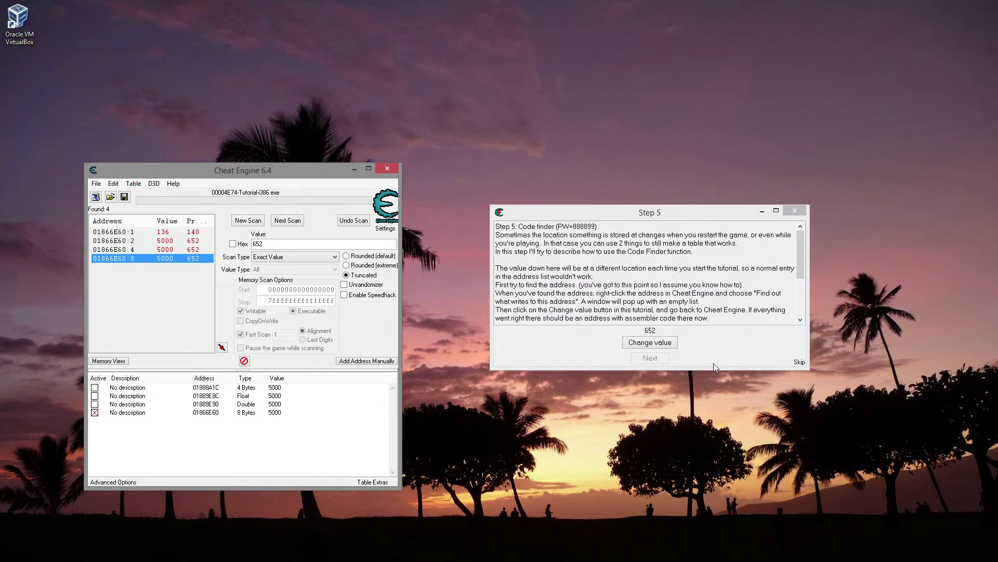
{"action": "left_click", "coordinate": [674, 345]}
{"action": "left_click", "coordinate": [674, 345]}
Run a new first scan for 448, change the tutorial's value, and try a next scan for 814.
{"action": "left_click", "coordinate": [247, 221]}
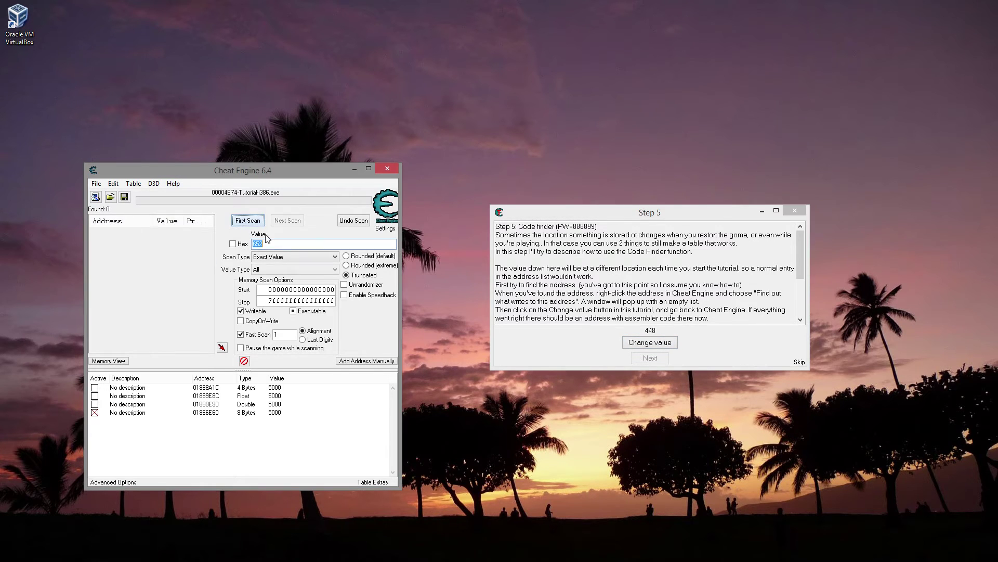
{"action": "type", "text": "448"}
{"action": "key", "text": "Return"}
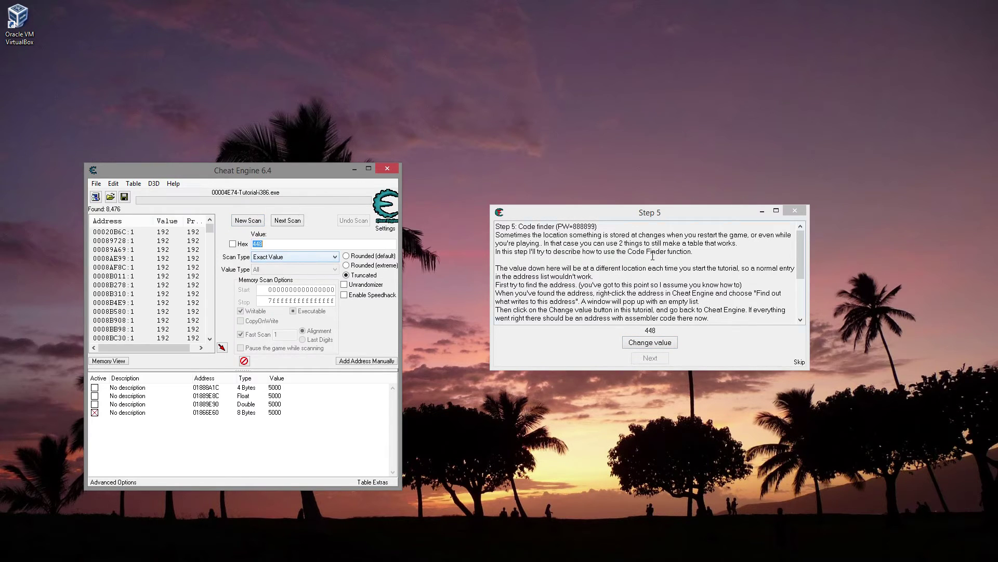
{"action": "left_click", "coordinate": [656, 343]}
{"action": "left_click", "coordinate": [280, 234]}
{"action": "type", "text": "814"}
{"action": "key", "text": "Return"}
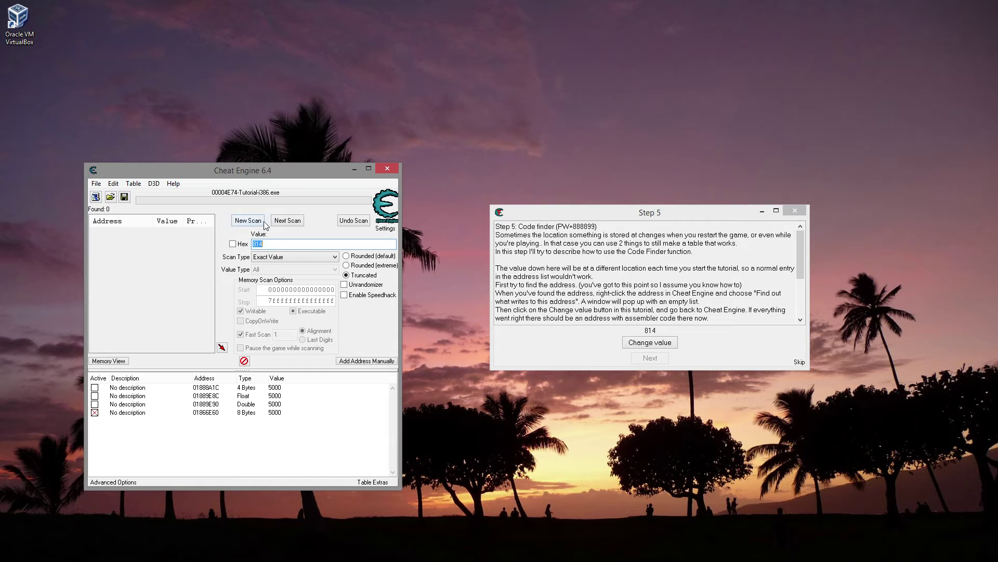
Restart with a first scan for 814, try a next scan for the tutorial's changed value 476, and clear the results.
{"action": "left_click", "coordinate": [264, 223]}
{"action": "left_click", "coordinate": [264, 223]}
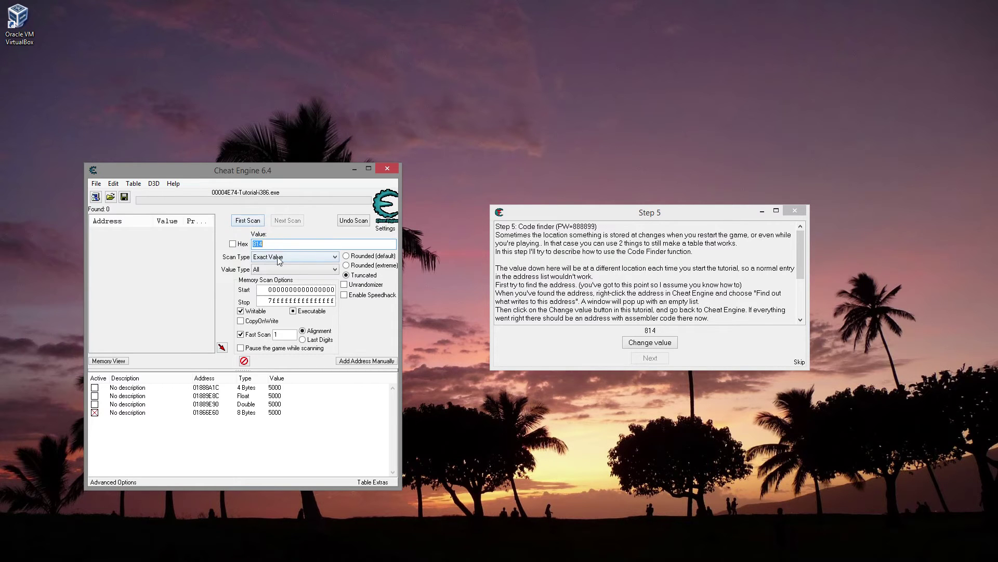
{"action": "left_click", "coordinate": [650, 342]}
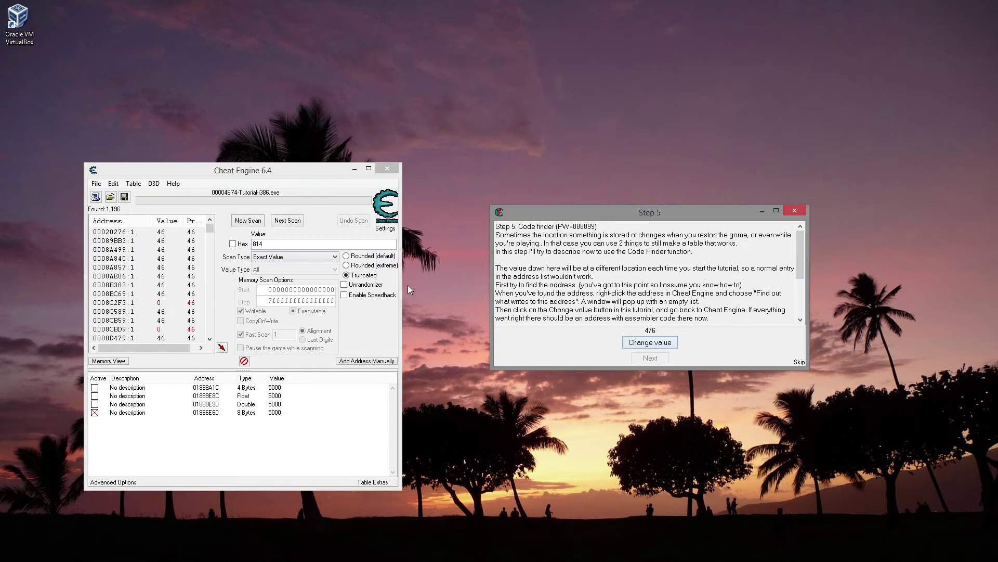
{"action": "left_click", "coordinate": [278, 248]}
{"action": "double_click", "coordinate": [278, 249]}
{"action": "type", "text": "476"}
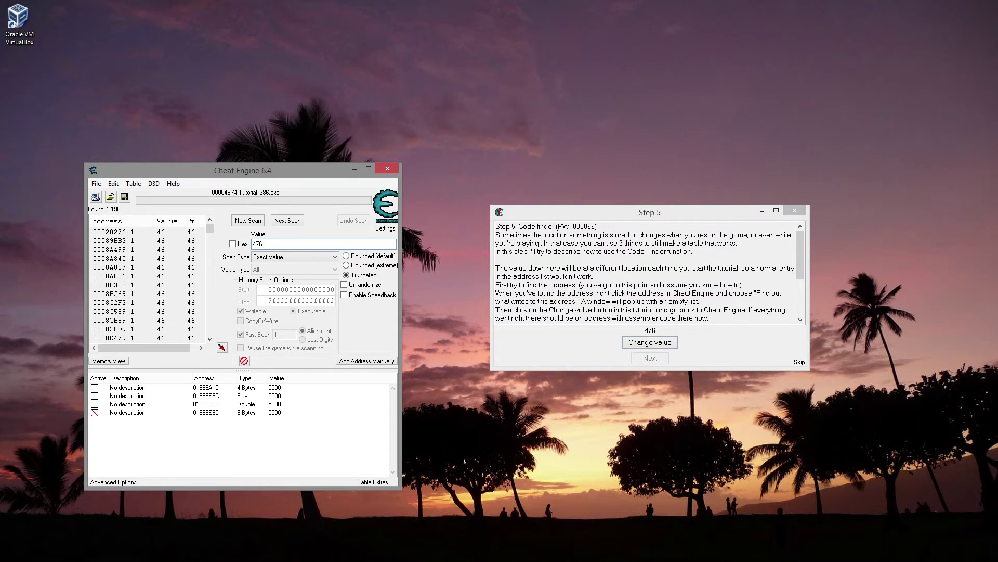
{"action": "left_click", "coordinate": [288, 220]}
{"action": "left_click", "coordinate": [249, 220]}
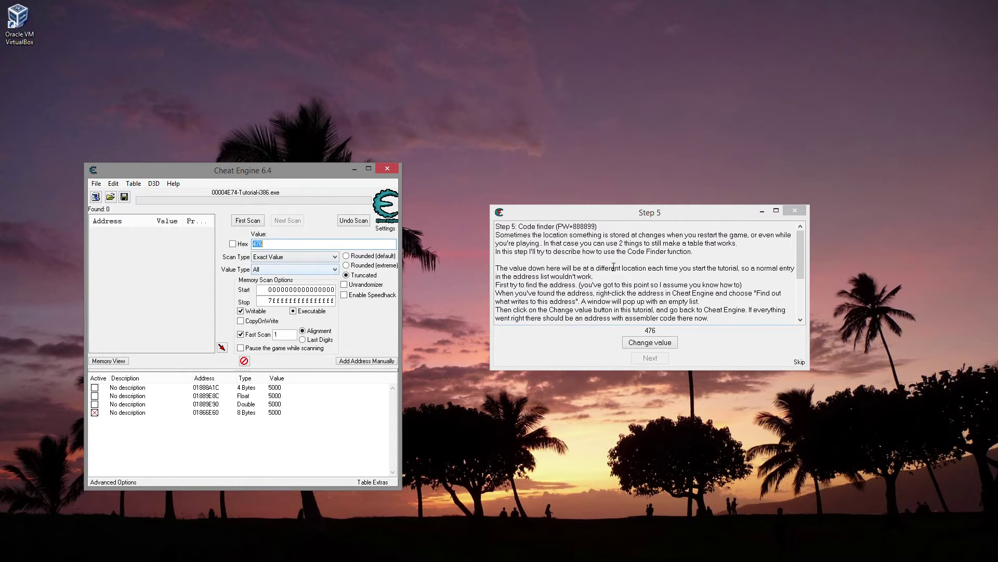
Reread the Step 5 instructions and delete the frozen 8 Bytes entry from the address list.
{"action": "left_click", "coordinate": [691, 268]}
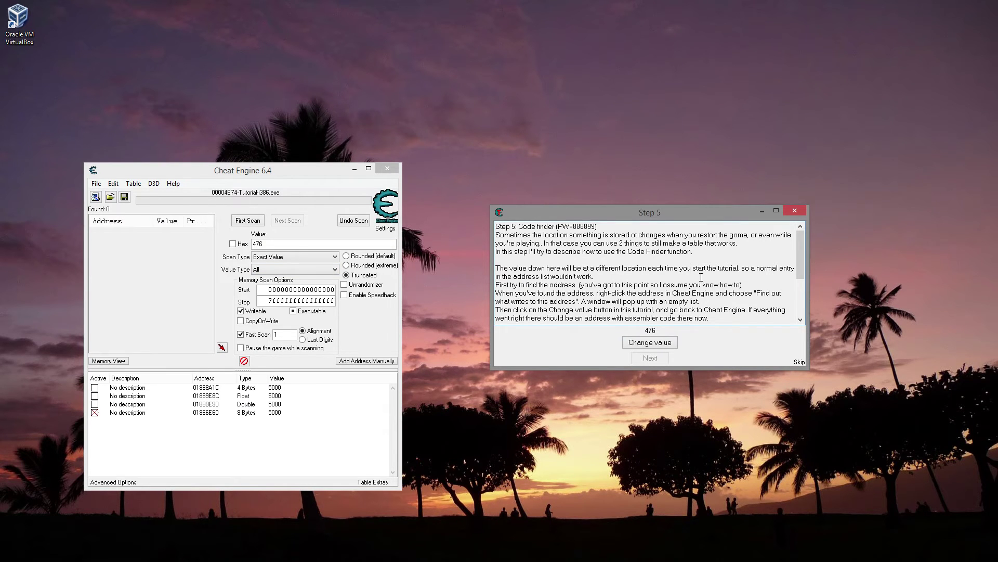
{"action": "scroll", "coordinate": [740, 283], "scroll_direction": "down", "scroll_amount": 2}
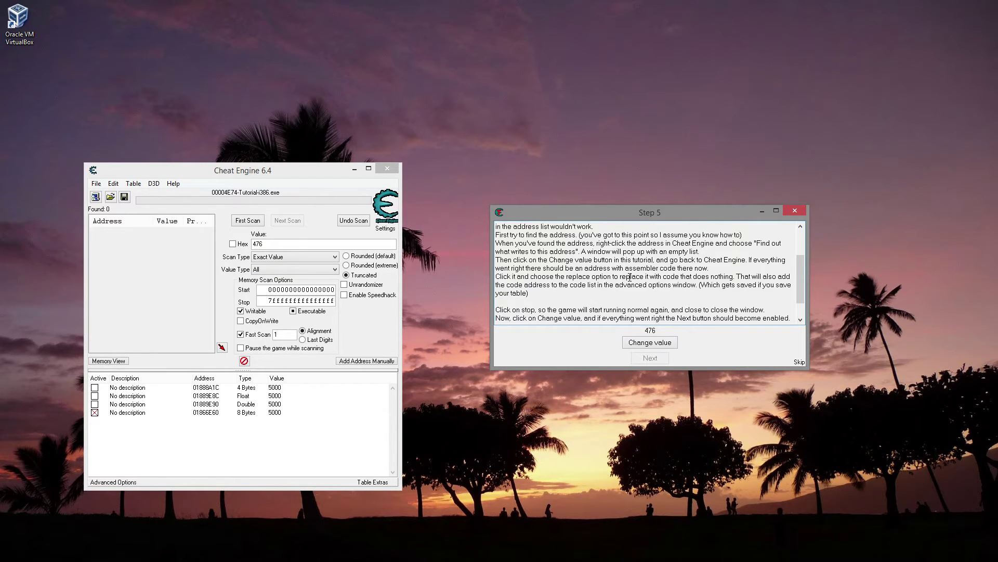
{"action": "scroll", "coordinate": [630, 278], "scroll_direction": "down", "scroll_amount": 1}
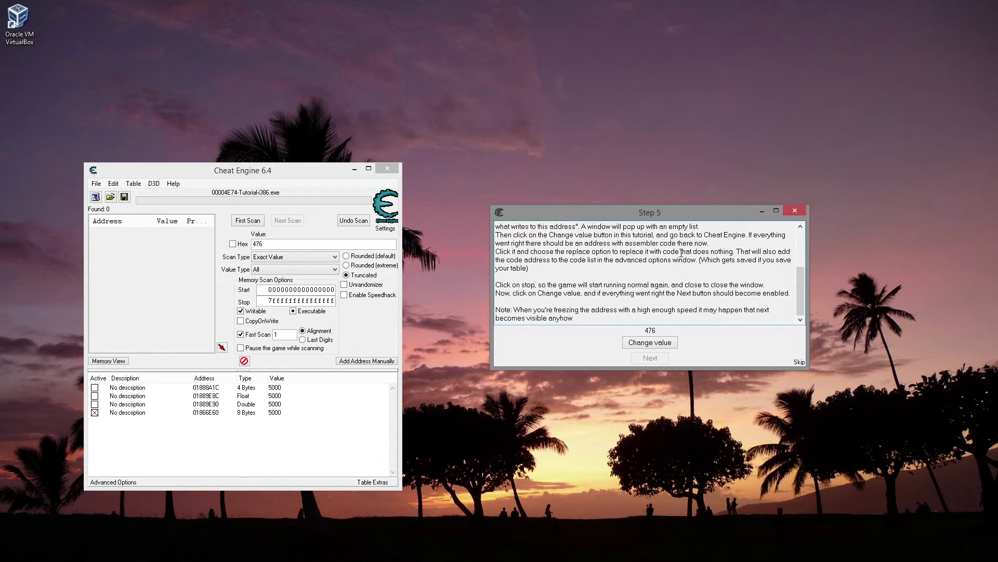
{"action": "scroll", "coordinate": [580, 241], "scroll_direction": "up", "scroll_amount": 1}
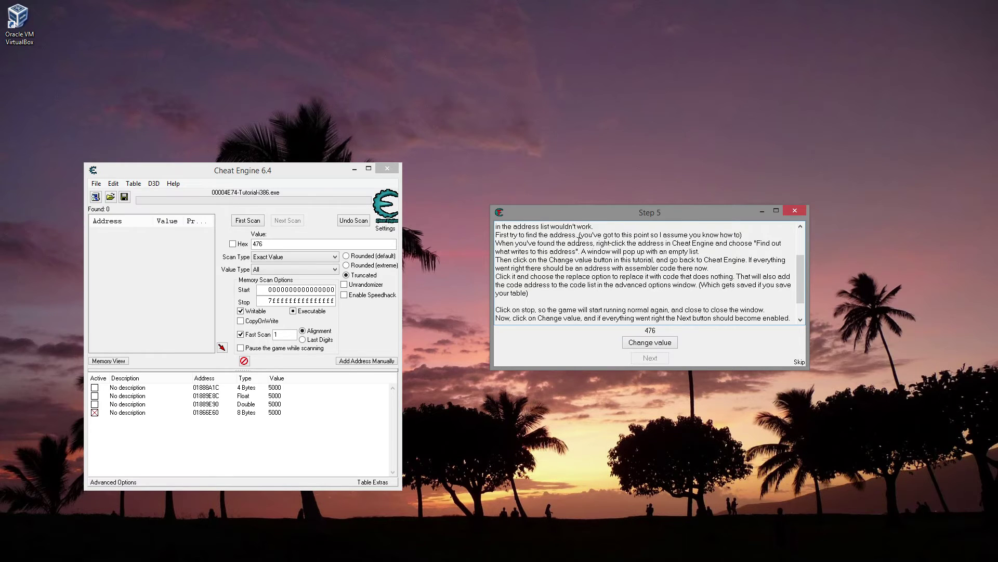
{"action": "scroll", "coordinate": [676, 266], "scroll_direction": "down", "scroll_amount": 1}
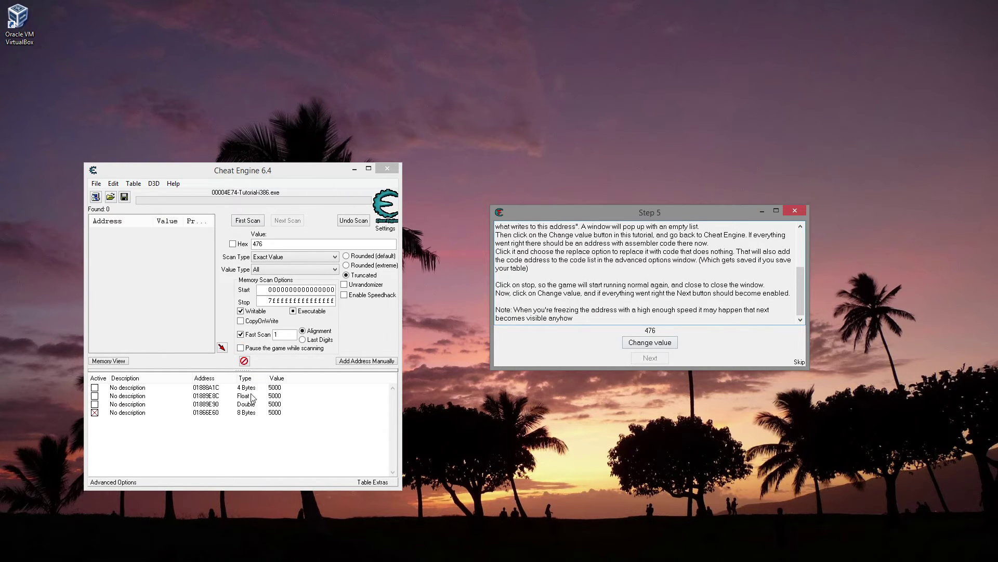
{"action": "left_click", "coordinate": [255, 413]}
{"action": "key", "text": "Delete"}
{"action": "key", "text": "Return"}
Change the tutorial's value twice and run a first scan for the exact value 508.
{"action": "left_click", "coordinate": [666, 343]}
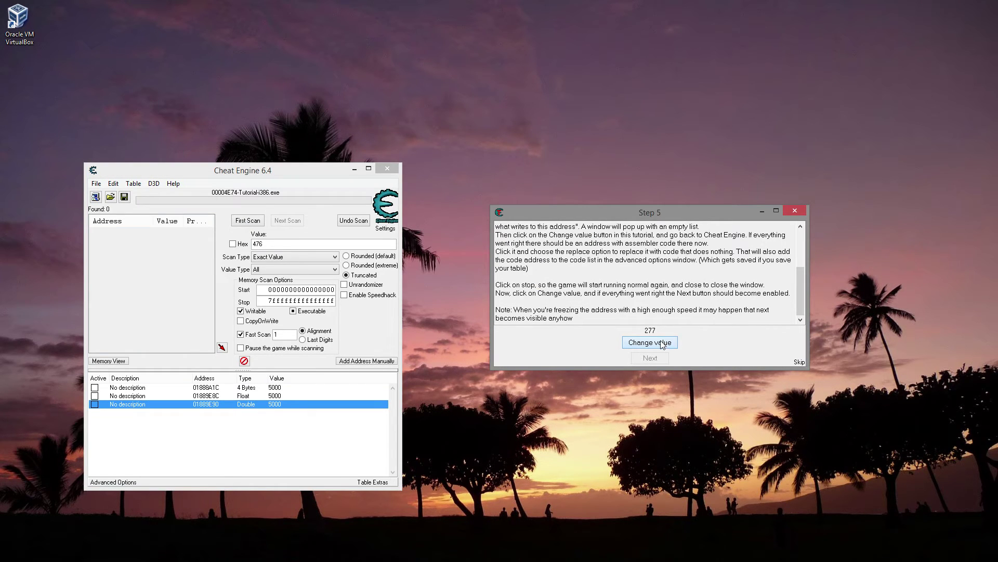
{"action": "left_click", "coordinate": [662, 346]}
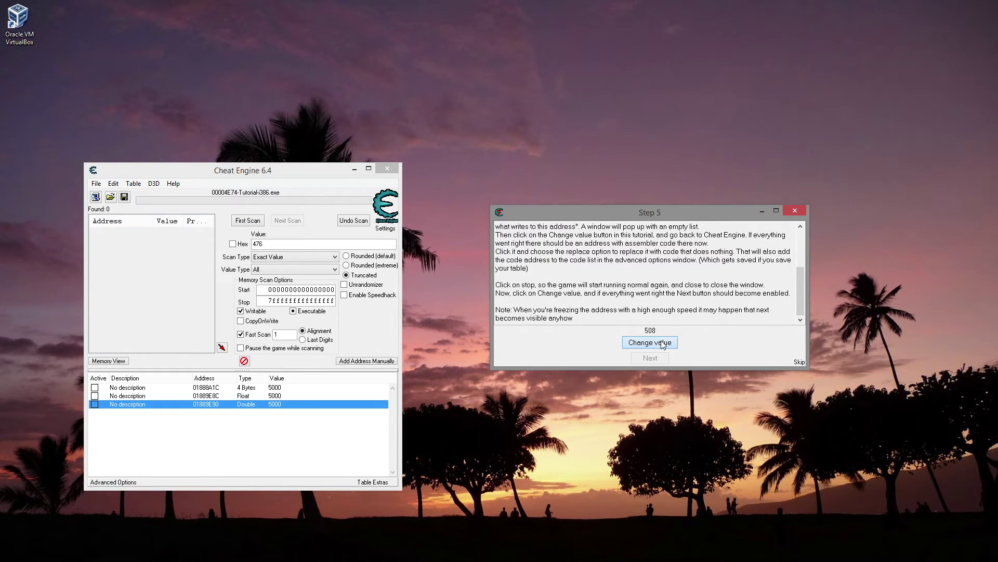
{"action": "left_click", "coordinate": [241, 219]}
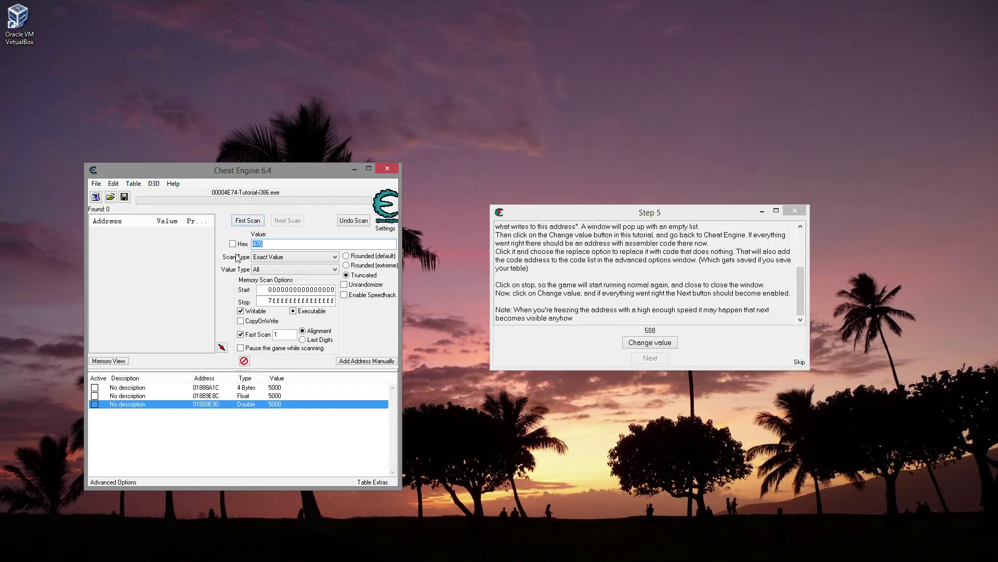
{"action": "type", "text": "508"}
{"action": "key", "text": "Return"}
Change the tutorial's value again and narrow the results with a next scan for 301.
{"action": "left_click", "coordinate": [624, 348]}
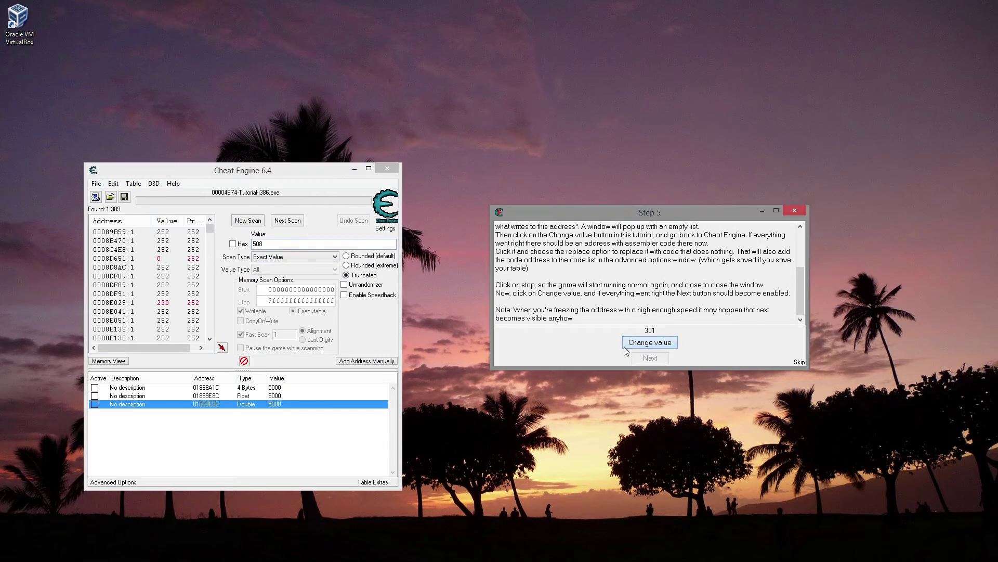
{"action": "key", "text": "alt+Tab"}
{"action": "type", "text": "301"}
{"action": "key", "text": "Return"}
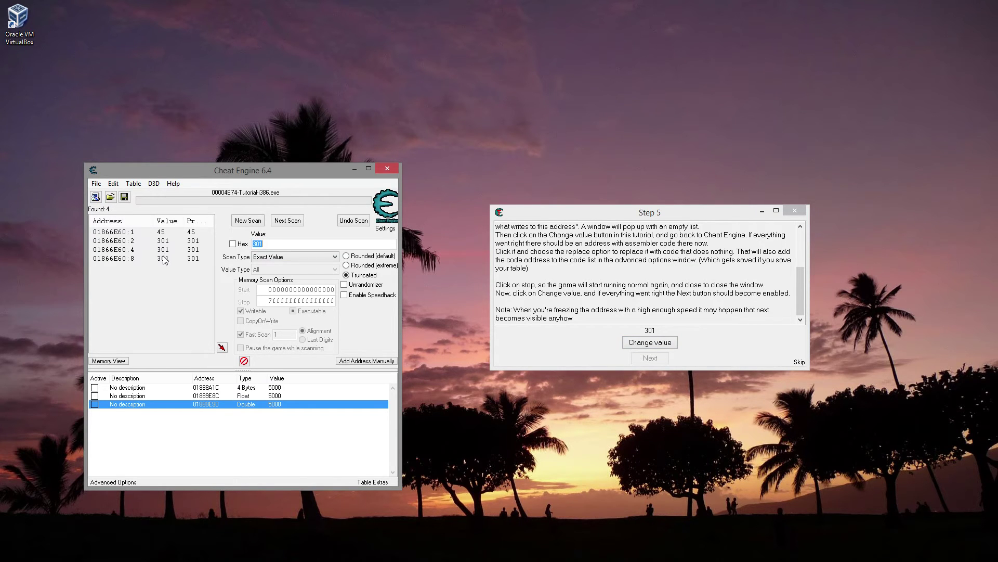
Add the 8 Bytes result to the address list and, with the debugger attached, catch what writes to it by changing the tutorial's value.
{"action": "double_click", "coordinate": [163, 258]}
{"action": "left_click", "coordinate": [218, 413]}
{"action": "right_click", "coordinate": [219, 413]}
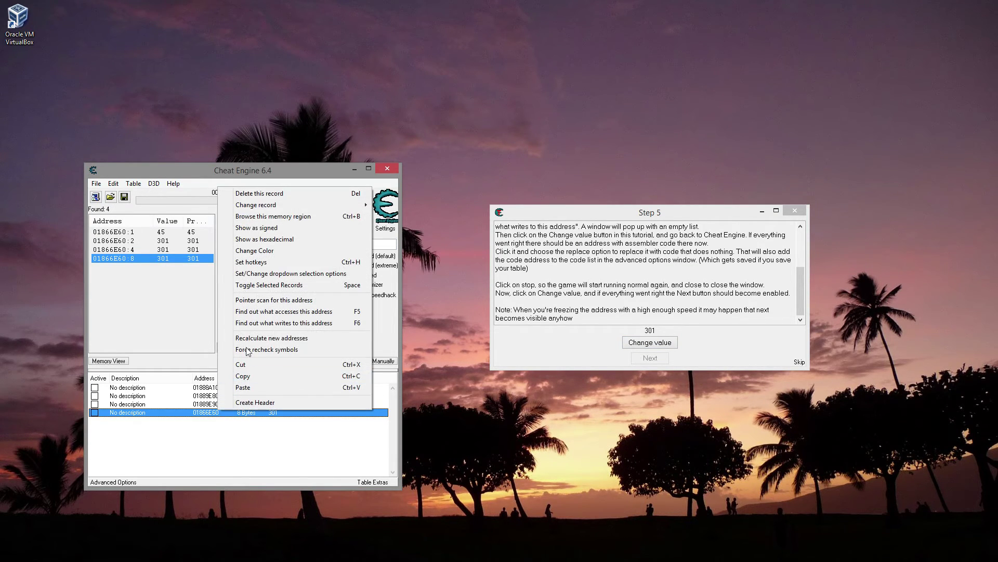
{"action": "left_click", "coordinate": [265, 323]}
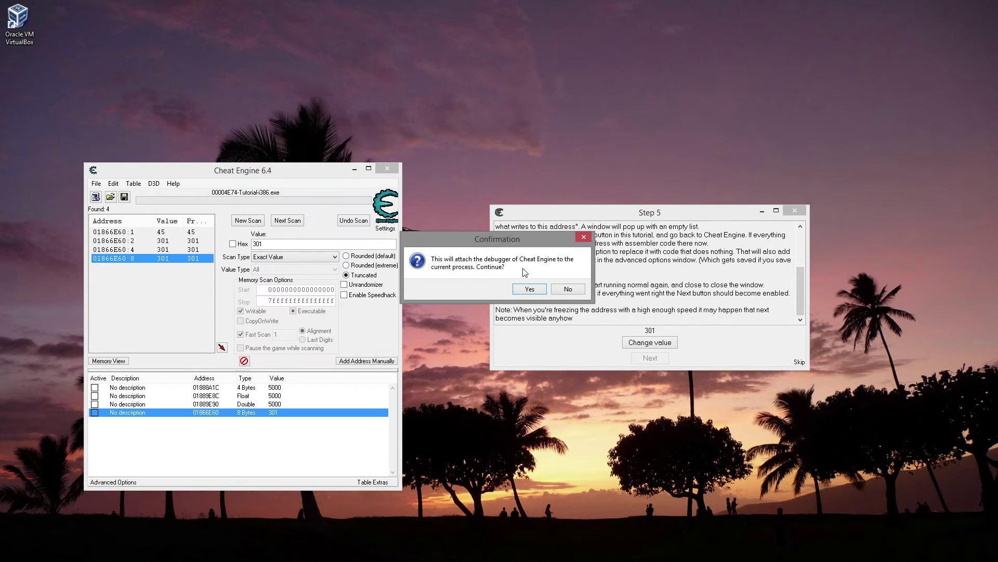
{"action": "left_click", "coordinate": [525, 290]}
{"action": "left_click", "coordinate": [631, 341]}
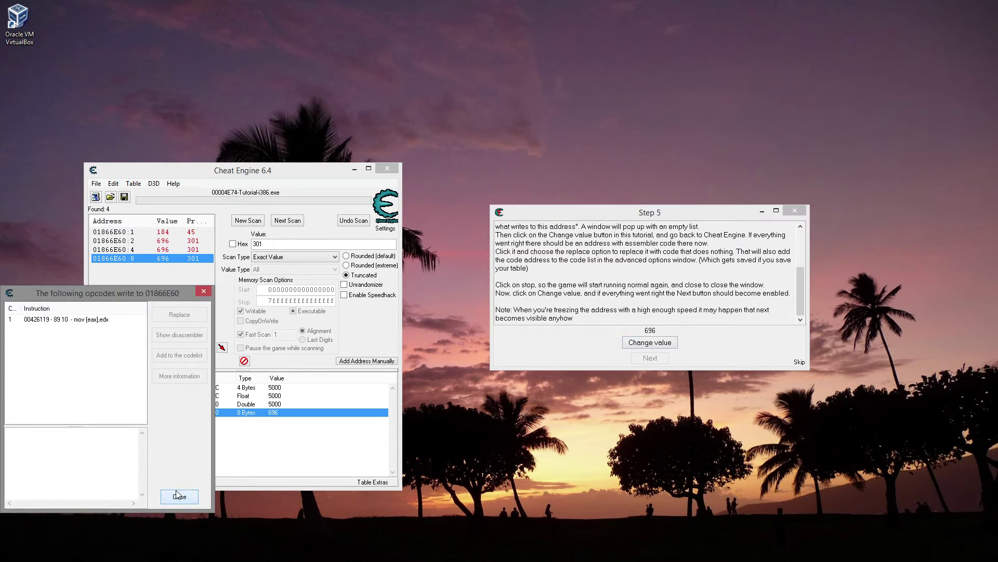
Open the caught mov [eax],edx instruction in the disassembler and replace it with code that does nothing, keeping the suggested code name.
{"action": "left_click", "coordinate": [641, 284]}
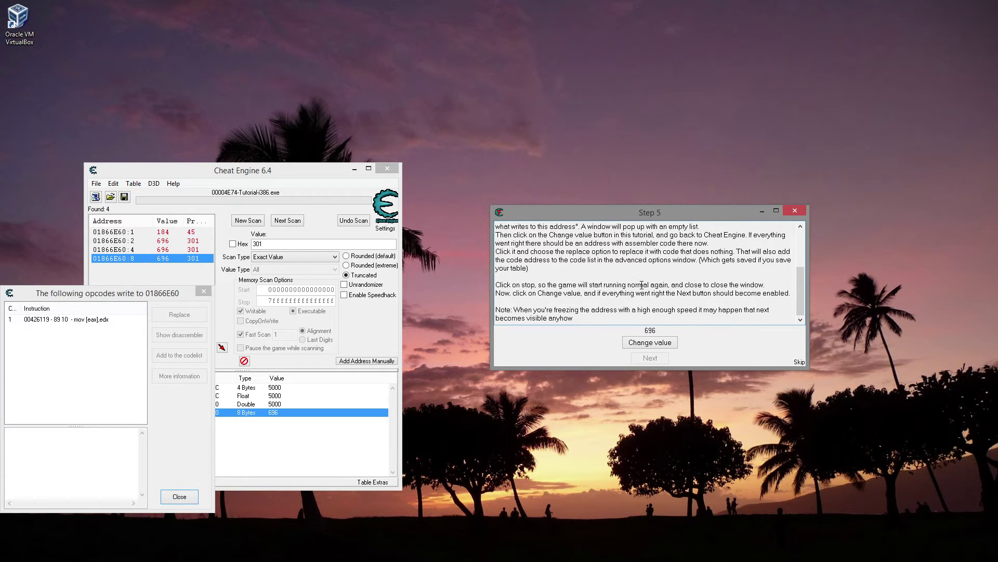
{"action": "scroll", "coordinate": [642, 285], "scroll_direction": "up", "scroll_amount": 1}
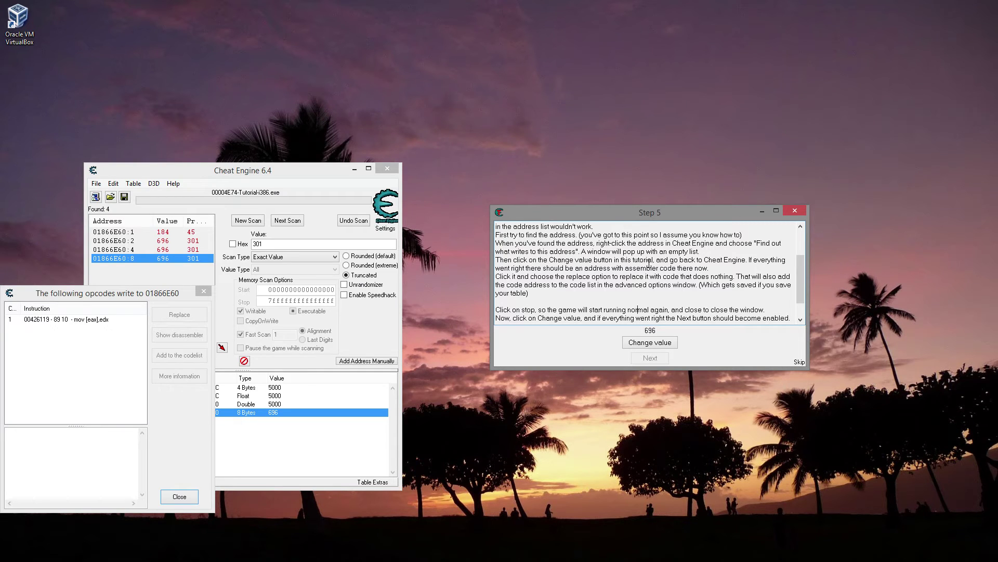
{"action": "left_click", "coordinate": [70, 319]}
{"action": "left_click", "coordinate": [182, 338]}
{"action": "right_click", "coordinate": [307, 191]}
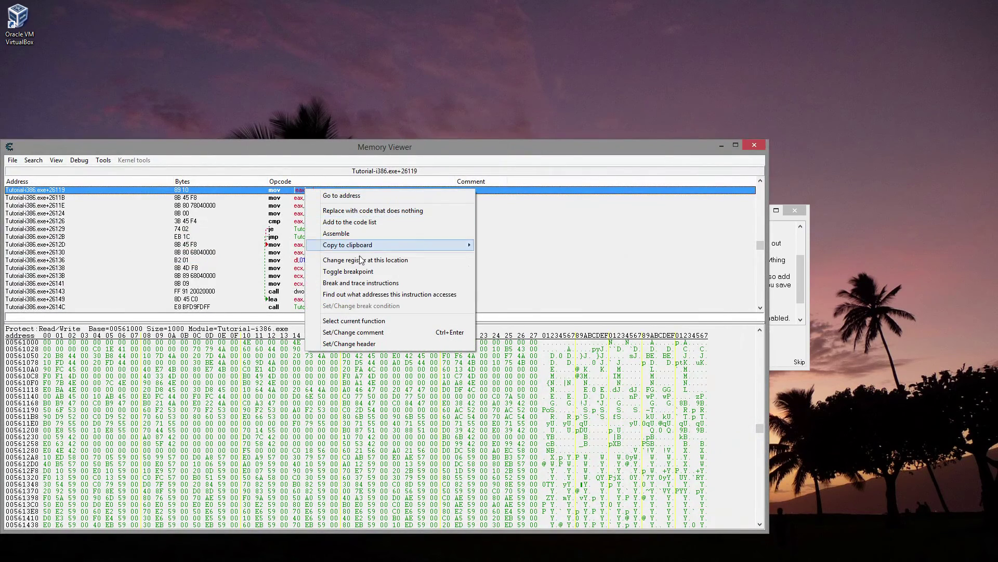
{"action": "left_click", "coordinate": [363, 211]}
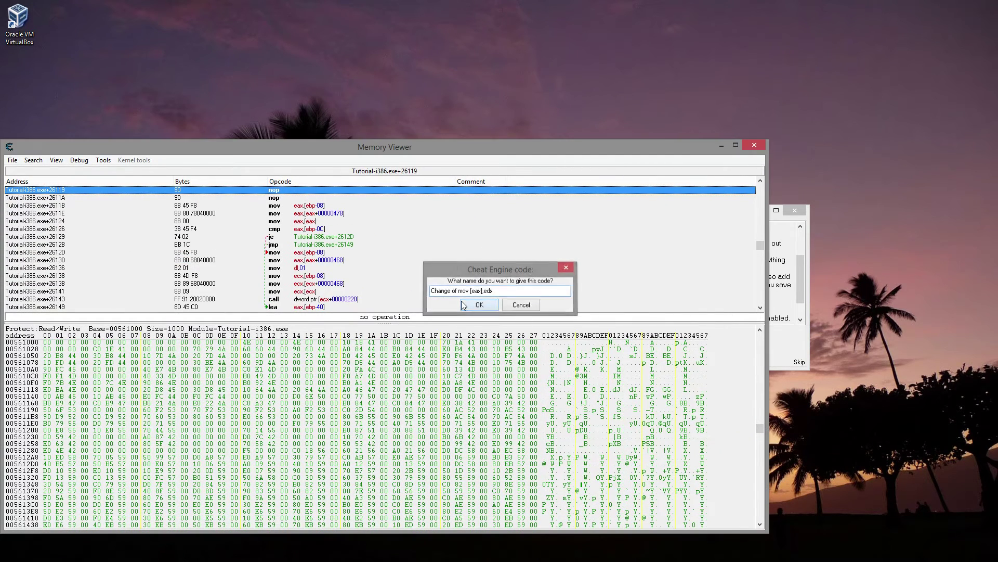
{"action": "left_click", "coordinate": [479, 304]}
Change the tutorial's value, advance to Step 6, and close the Memory Viewer and the window of caught opcodes.
{"action": "left_click", "coordinate": [791, 270]}
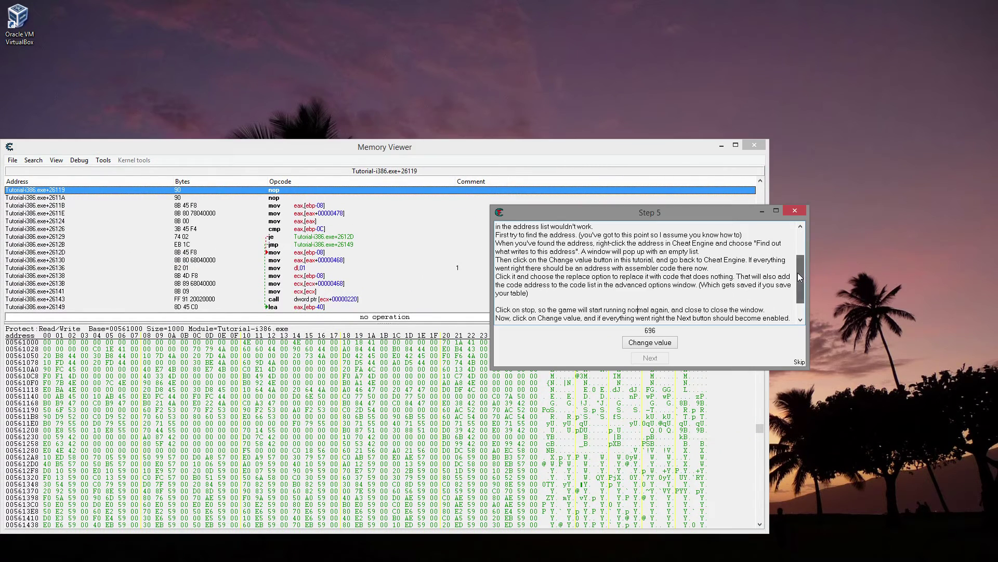
{"action": "left_click", "coordinate": [671, 347]}
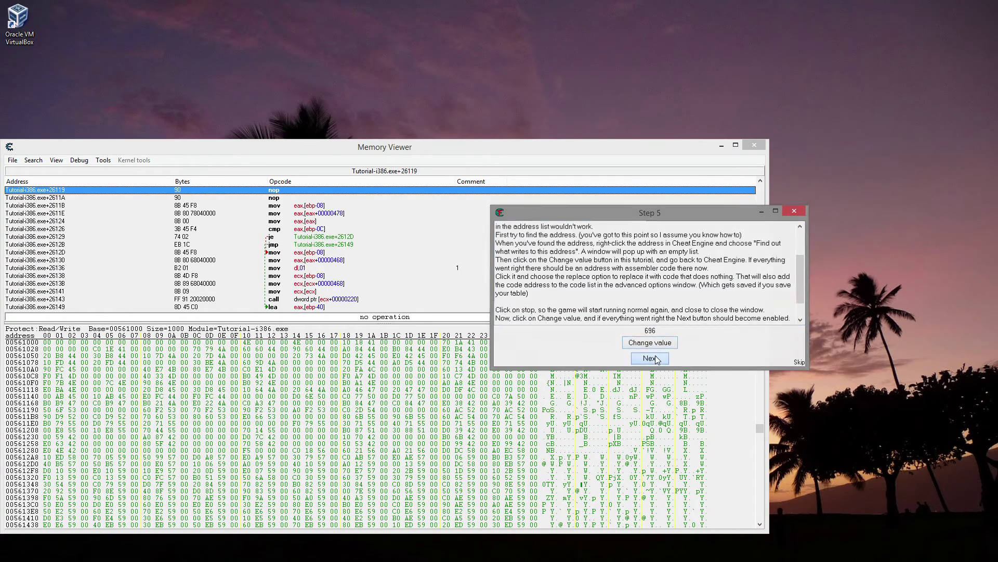
{"action": "left_click", "coordinate": [650, 358]}
{"action": "left_click", "coordinate": [754, 145]}
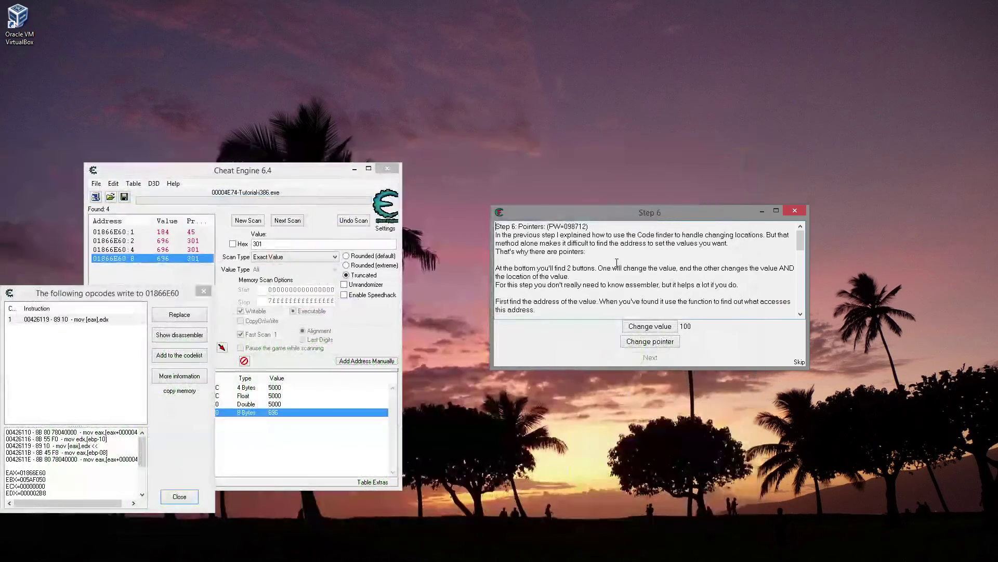
{"action": "left_click", "coordinate": [179, 496]}
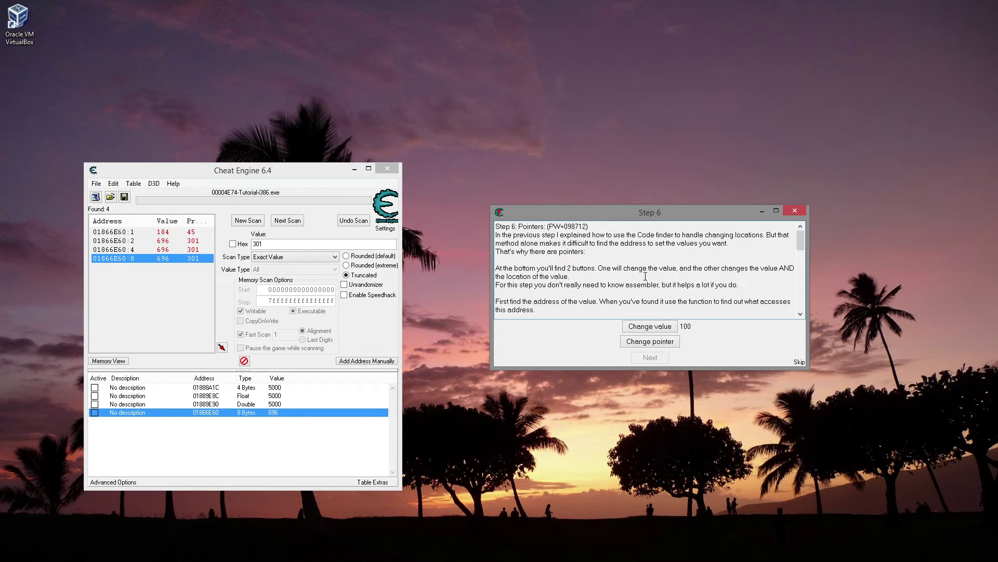
Read through the Step 6 instructions on finding and adding pointers.
{"action": "scroll", "coordinate": [593, 277], "scroll_direction": "down", "scroll_amount": 1}
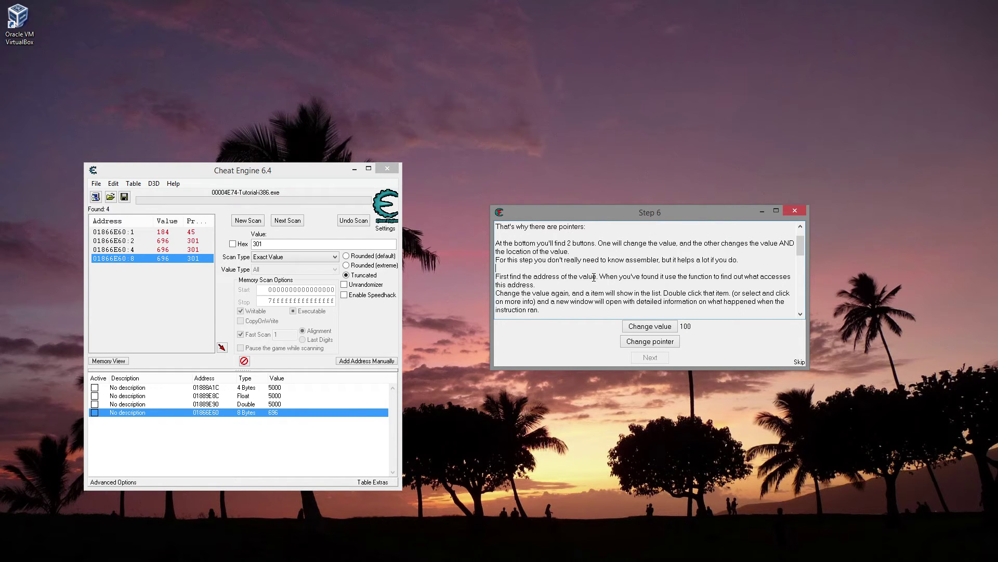
{"action": "scroll", "coordinate": [594, 277], "scroll_direction": "down", "scroll_amount": 1}
{"action": "scroll", "coordinate": [593, 270], "scroll_direction": "up", "scroll_amount": 1}
{"action": "scroll", "coordinate": [601, 282], "scroll_direction": "down", "scroll_amount": 1}
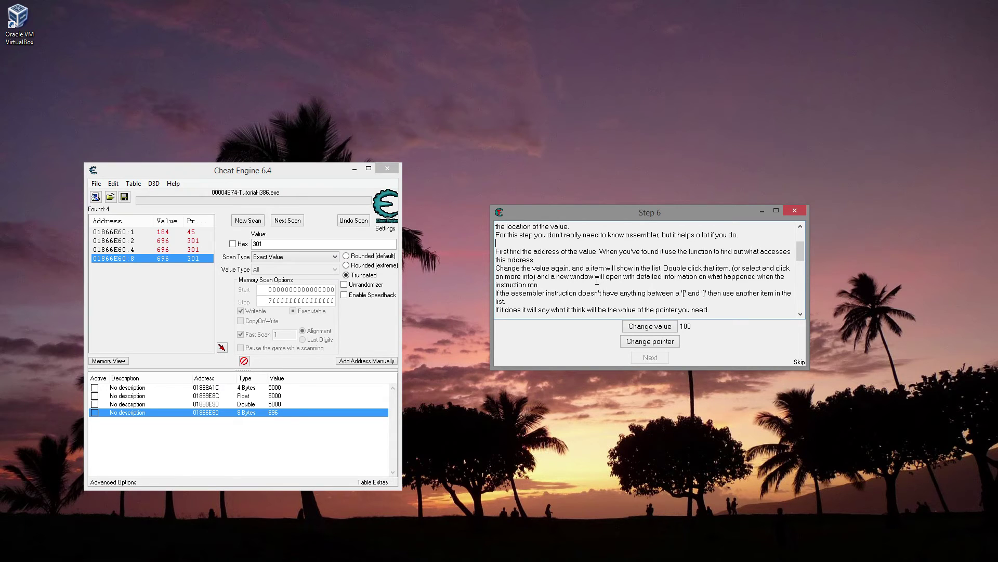
{"action": "scroll", "coordinate": [594, 276], "scroll_direction": "down", "scroll_amount": 1}
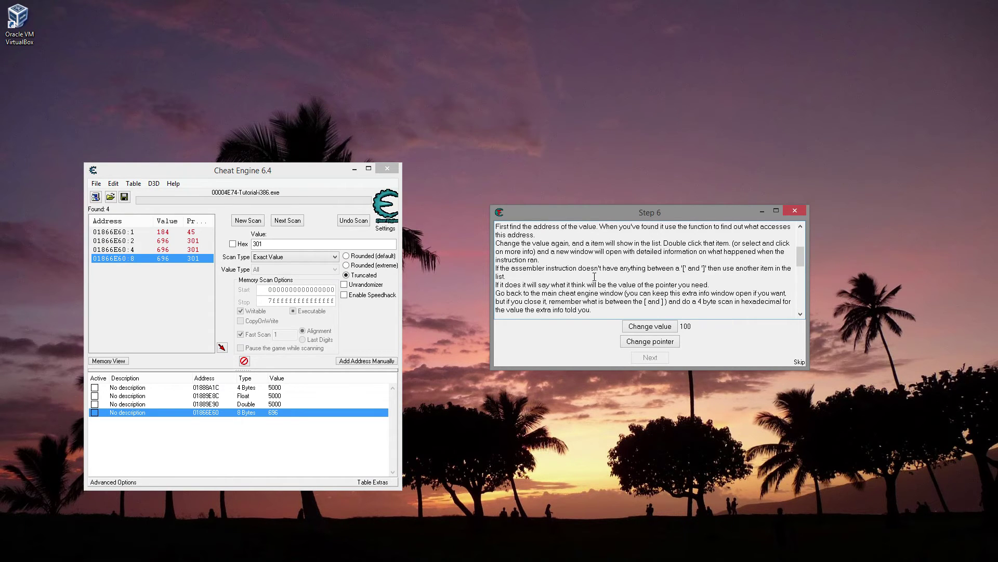
{"action": "scroll", "coordinate": [595, 276], "scroll_direction": "down", "scroll_amount": 5}
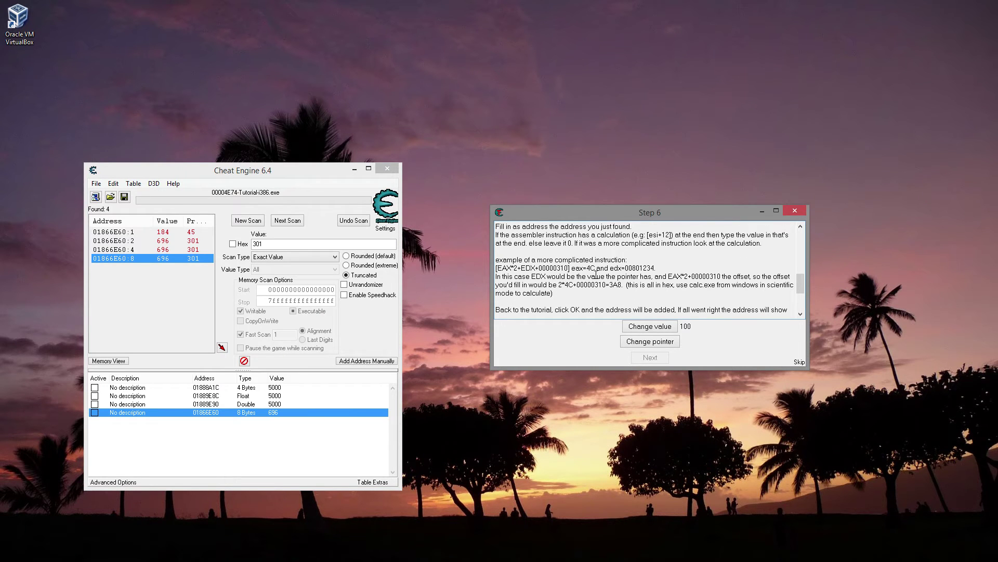
{"action": "scroll", "coordinate": [596, 275], "scroll_direction": "up", "scroll_amount": 6}
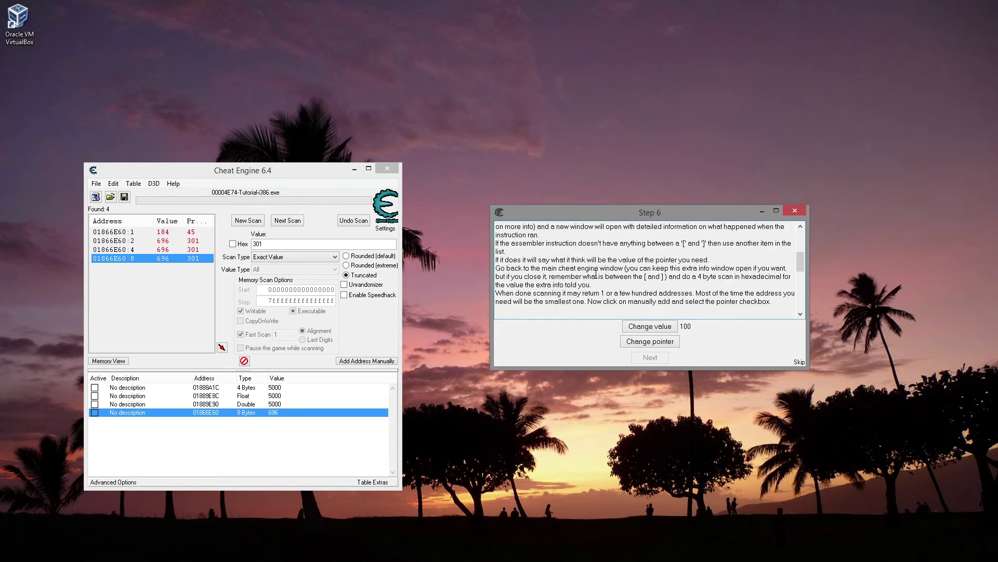
{"action": "scroll", "coordinate": [595, 274], "scroll_direction": "up", "scroll_amount": 5}
Run a new first scan for 100, then change the tutorial's value and narrow the results with a next scan for 452.
{"action": "left_click", "coordinate": [255, 221]}
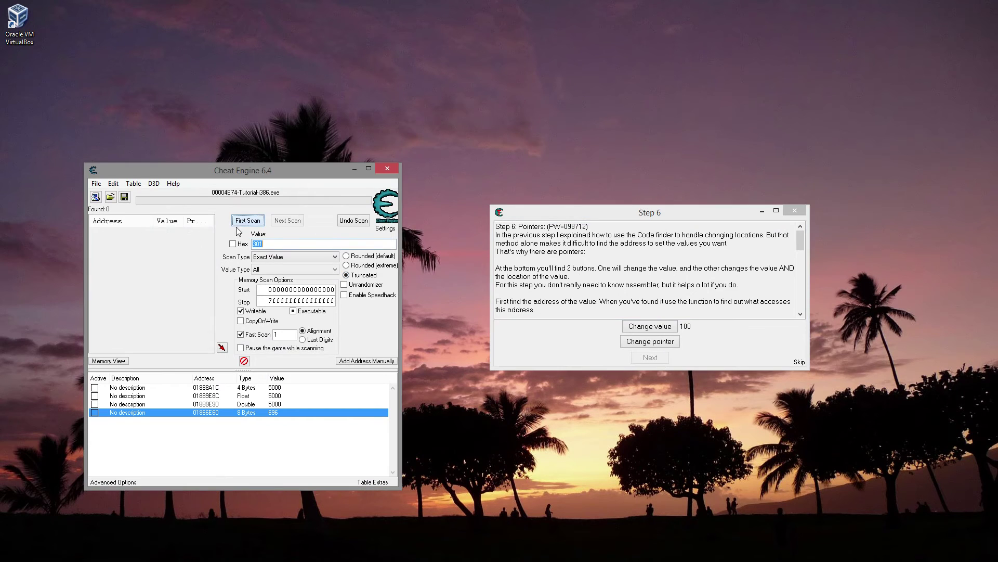
{"action": "type", "text": "100"}
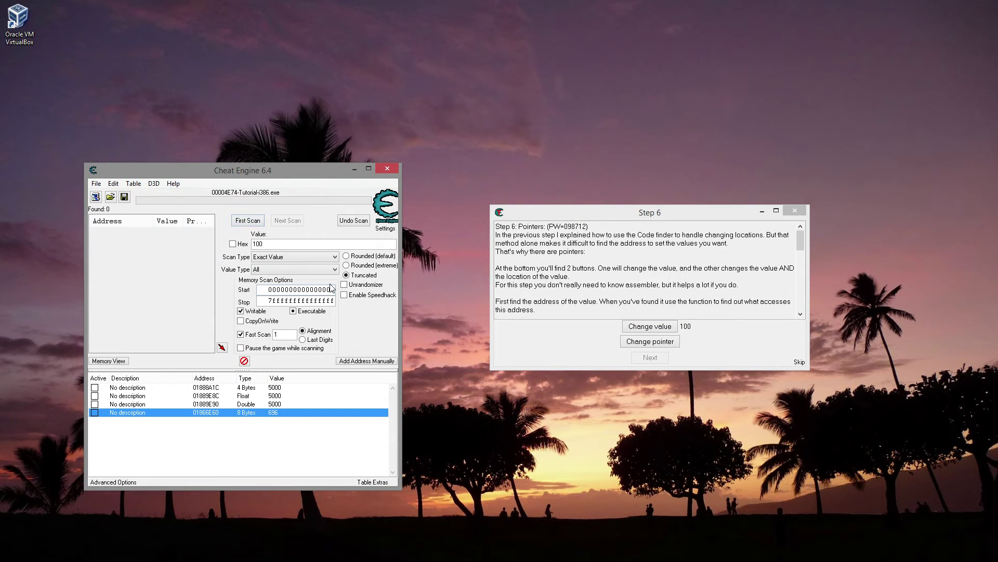
{"action": "key", "text": "Return"}
{"action": "left_click", "coordinate": [645, 326]}
{"action": "double_click", "coordinate": [280, 244]}
{"action": "type", "text": "452"}
{"action": "key", "text": "Return"}
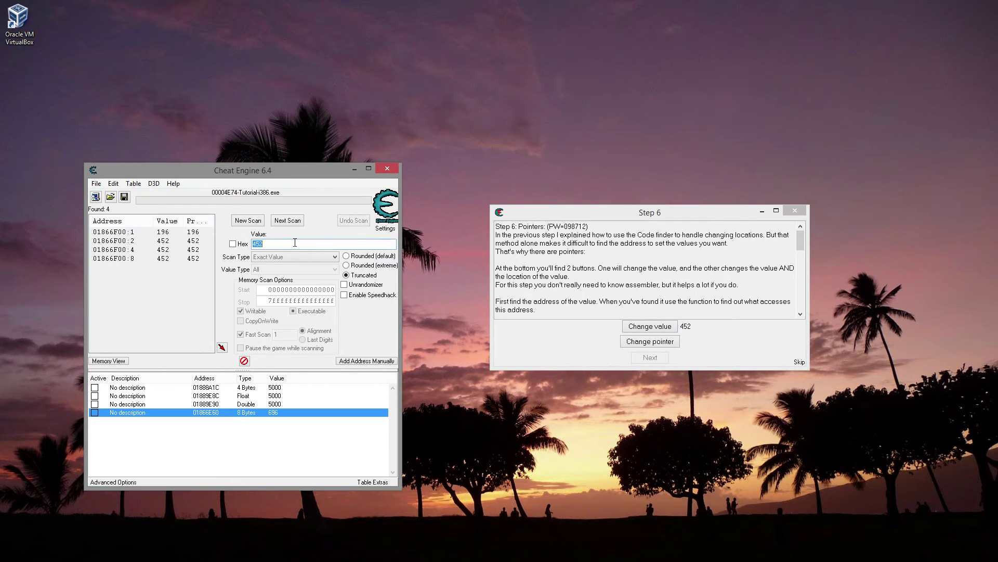
Add the 8 Bytes result to the address list and catch what writes to it by changing the tutorial's value, then stop the tracing.
{"action": "double_click", "coordinate": [171, 259]}
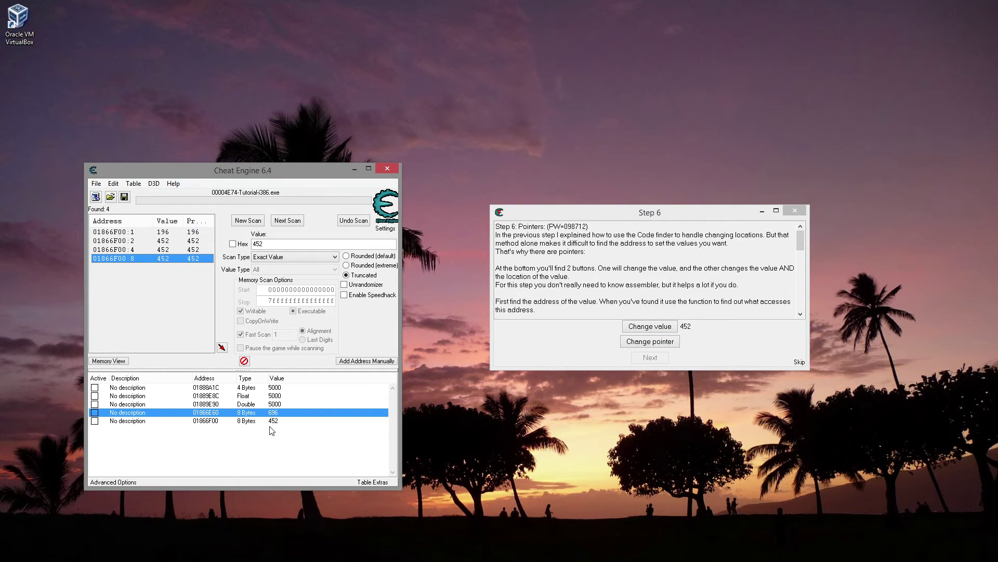
{"action": "right_click", "coordinate": [272, 421]}
{"action": "left_click", "coordinate": [312, 336]}
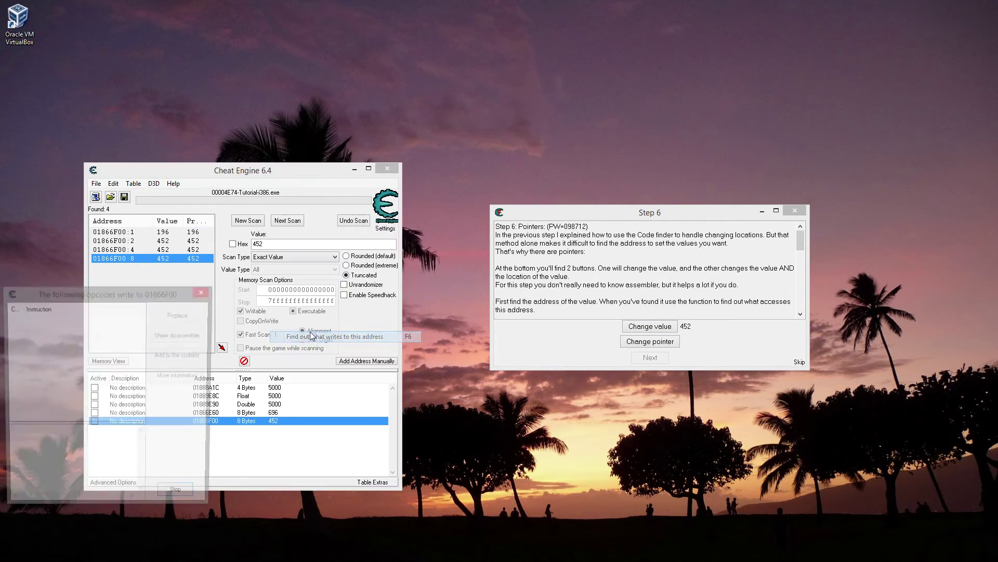
{"action": "left_click", "coordinate": [650, 326]}
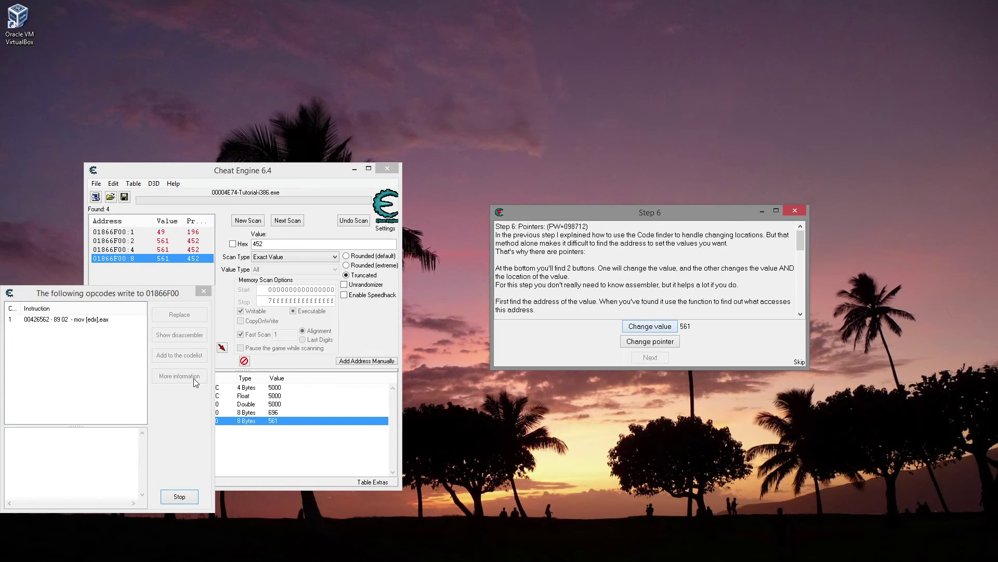
{"action": "left_click", "coordinate": [180, 496]}
Show more information for the caught mov [edx],eax instruction and place its window clear of the others.
{"action": "left_click", "coordinate": [78, 319]}
{"action": "left_click", "coordinate": [179, 376]}
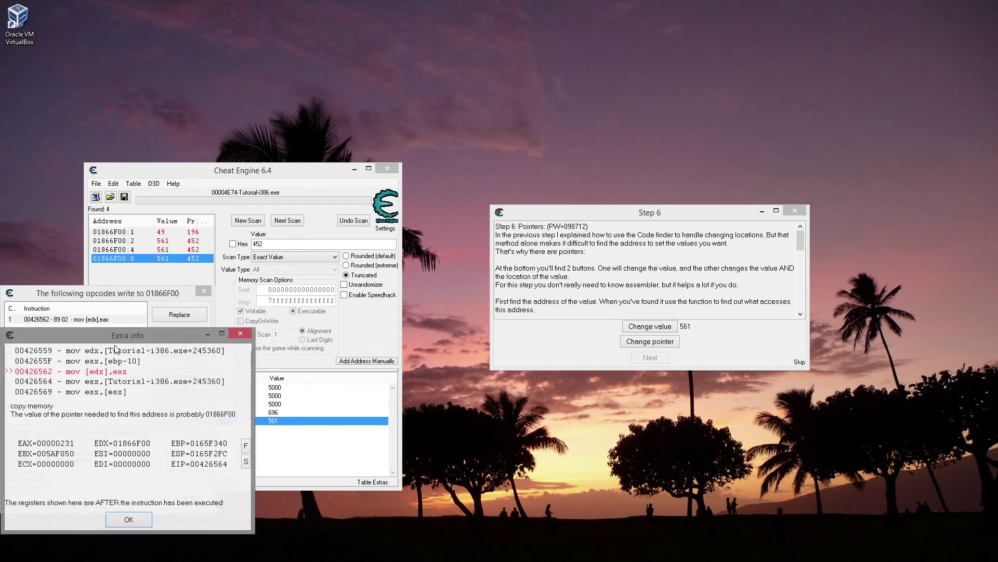
{"action": "left_click_drag", "start_coordinate": [157, 336], "coordinate": [582, 58]}
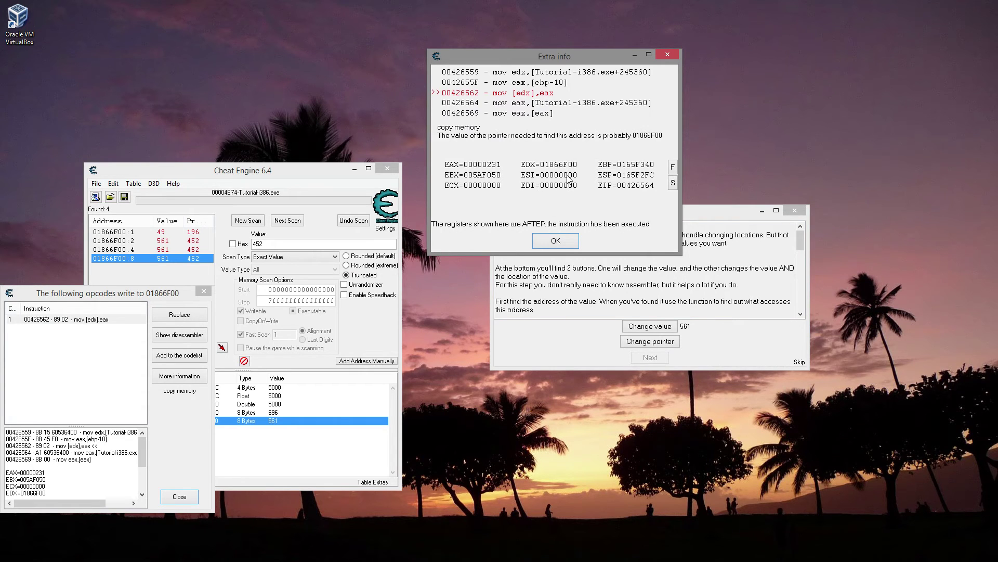
{"action": "left_click", "coordinate": [307, 441]}
{"action": "left_click", "coordinate": [384, 361]}
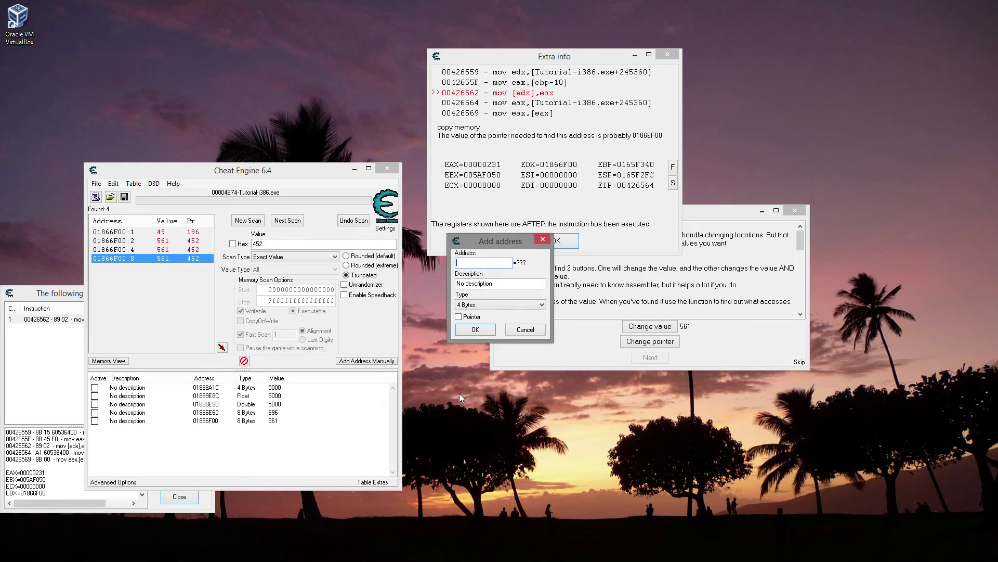
{"action": "left_click_drag", "start_coordinate": [495, 246], "coordinate": [492, 298]}
{"action": "left_click", "coordinate": [456, 368]}
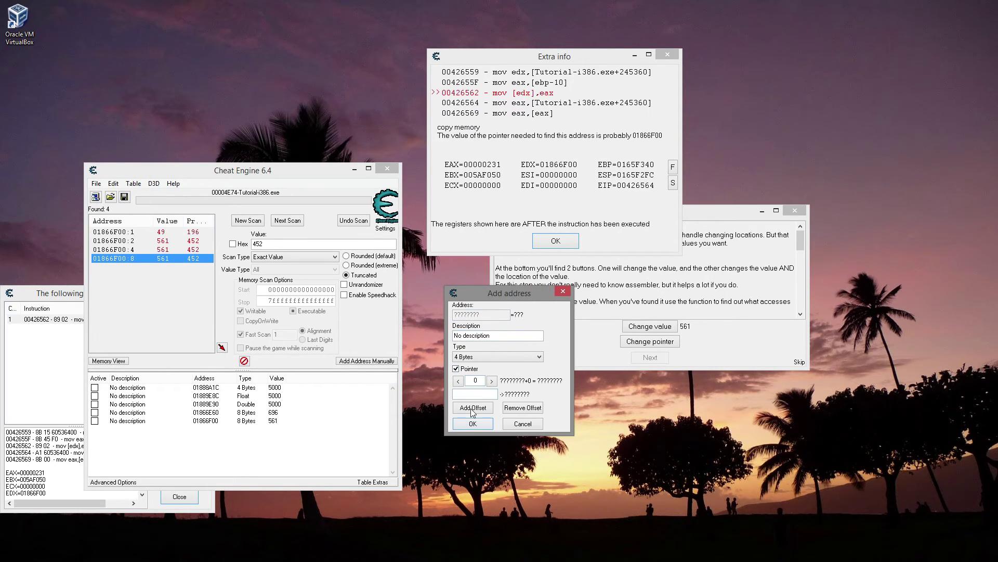
{"action": "left_click", "coordinate": [474, 393]}
{"action": "type", "text": "1866f00"}
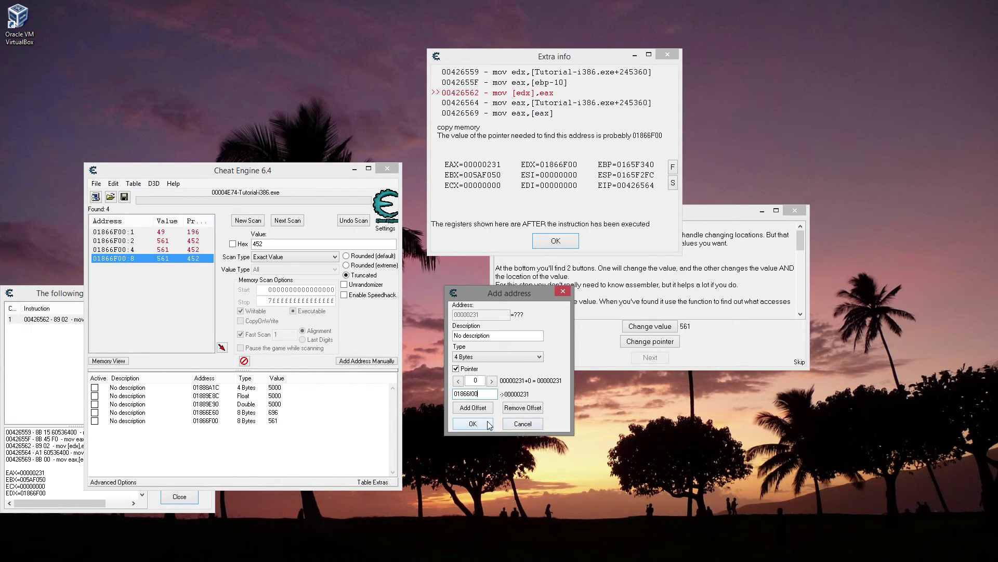
{"action": "left_click", "coordinate": [492, 381]}
{"action": "left_click", "coordinate": [492, 381]}
{"action": "left_click", "coordinate": [492, 381]}
{"action": "left_click", "coordinate": [492, 381]}
{"action": "left_click", "coordinate": [457, 381]}
{"action": "left_click", "coordinate": [457, 381]}
{"action": "left_click", "coordinate": [457, 381]}
{"action": "left_click", "coordinate": [457, 381]}
{"action": "left_click", "coordinate": [457, 381]}
{"action": "left_click", "coordinate": [457, 381]}
{"action": "left_click", "coordinate": [457, 381]}
{"action": "left_click", "coordinate": [457, 381]}
{"action": "left_click", "coordinate": [457, 381]}
{"action": "left_click", "coordinate": [510, 426]}
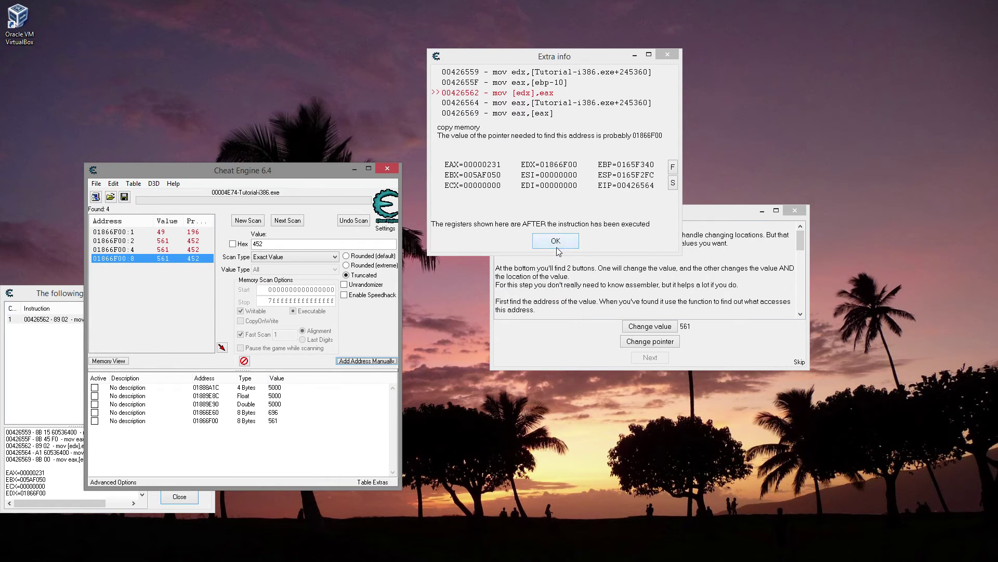
Inspect the mov [edx],eax instruction in the disassembler and close the Memory Viewer.
{"action": "left_click", "coordinate": [72, 369]}
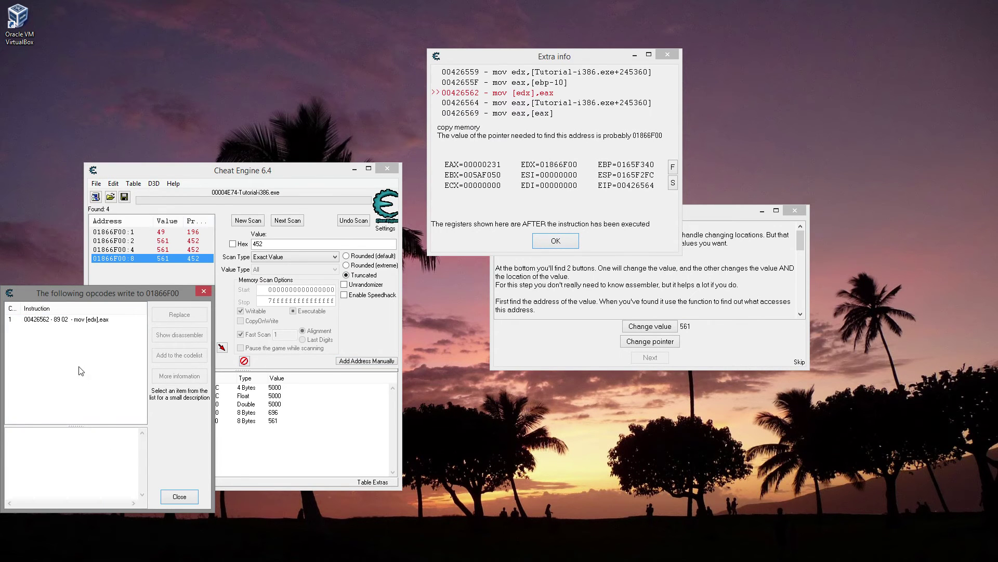
{"action": "left_click", "coordinate": [95, 318]}
{"action": "left_click", "coordinate": [179, 334]}
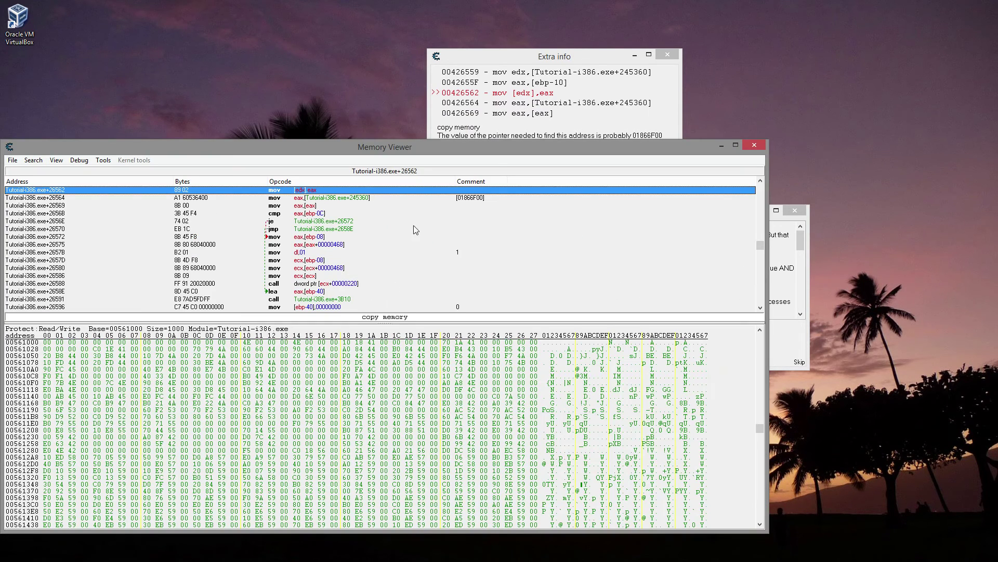
{"action": "left_click_drag", "start_coordinate": [370, 139], "coordinate": [437, 99]}
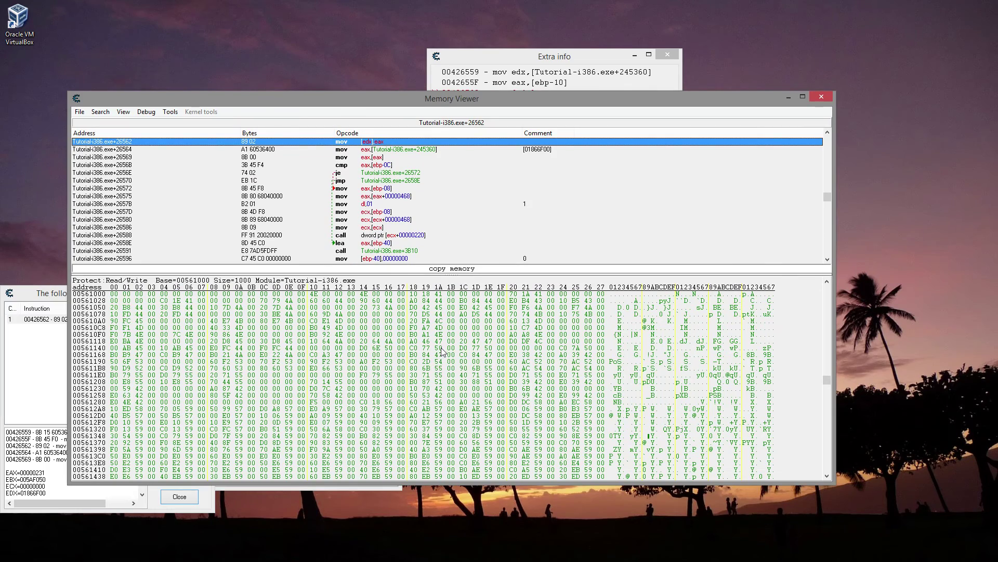
{"action": "left_click", "coordinate": [815, 96]}
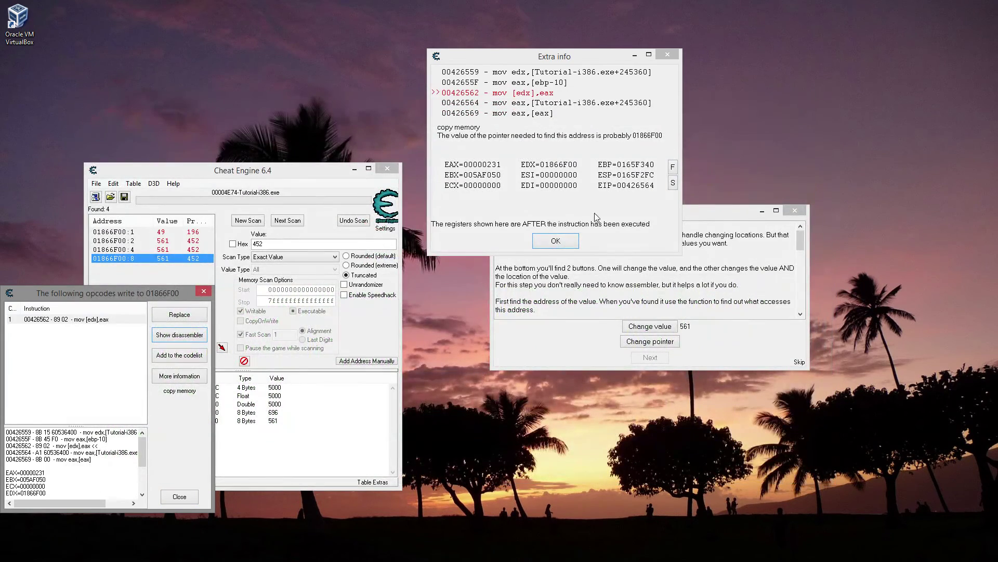
Move the main scanner window clear of the Extra info window and run a new hexadecimal first scan for 01866F00 across all value types.
{"action": "left_click", "coordinate": [666, 295]}
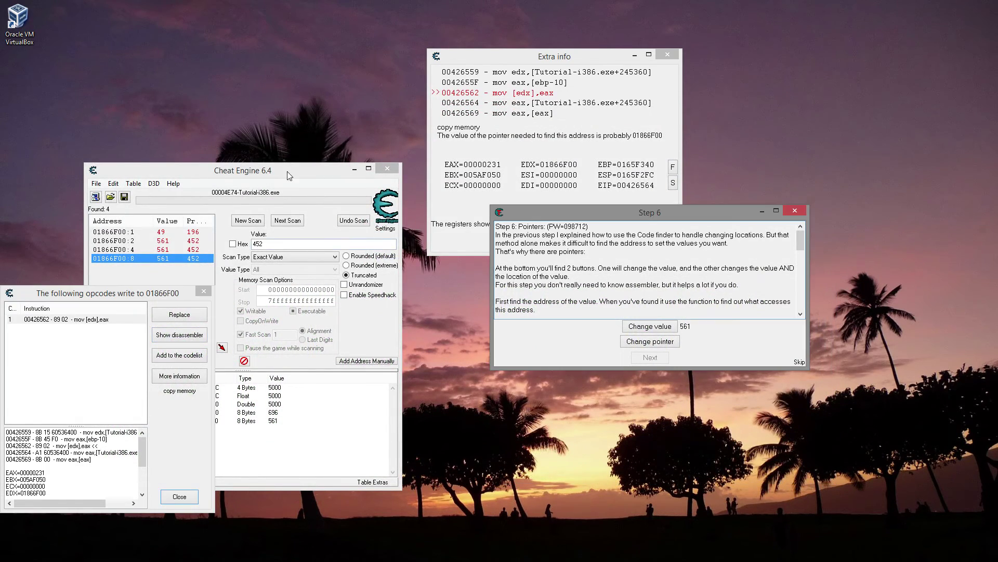
{"action": "left_click_drag", "start_coordinate": [286, 170], "coordinate": [853, 82]}
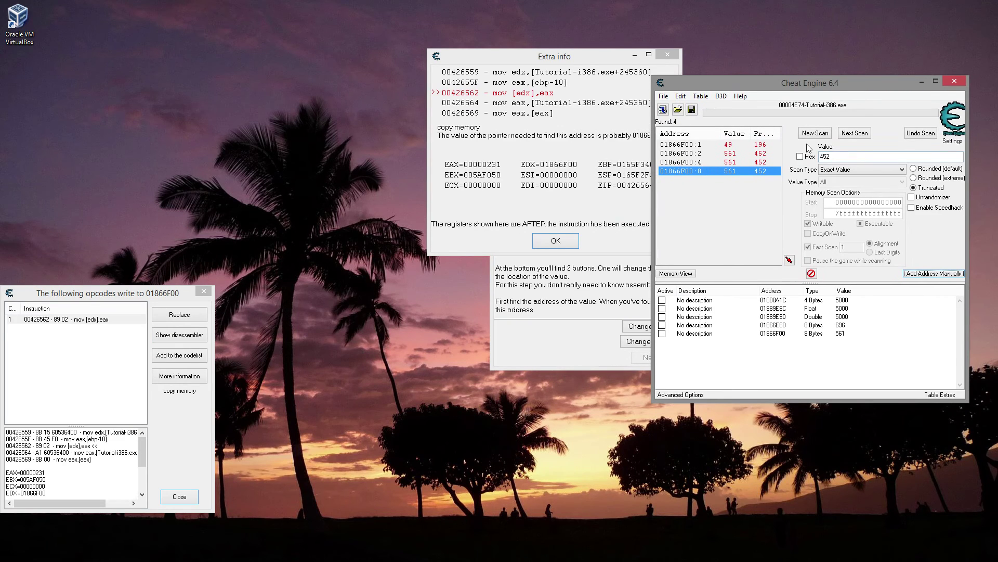
{"action": "left_click", "coordinate": [800, 156]}
{"action": "left_click", "coordinate": [809, 135]}
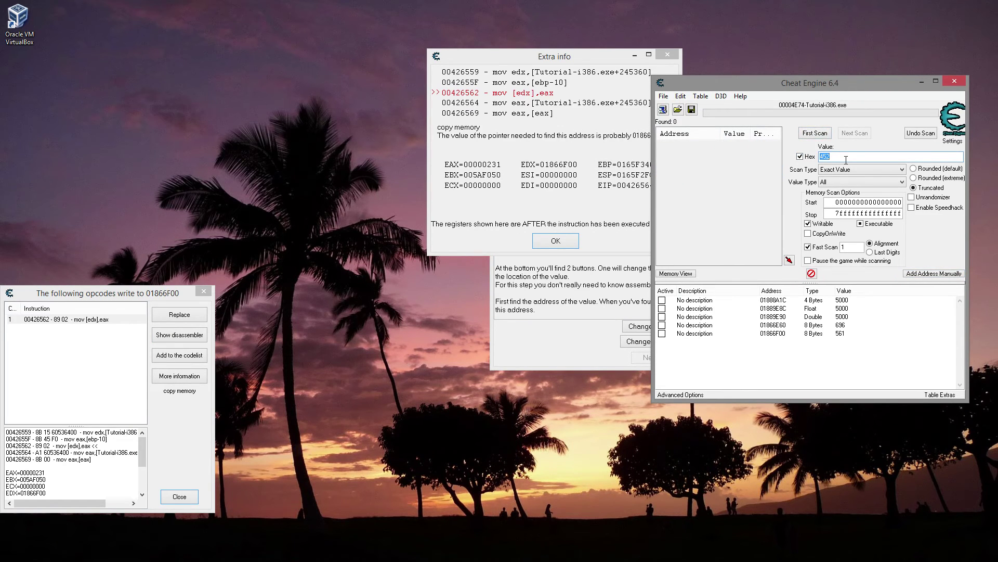
{"action": "type", "text": "01866F00"}
{"action": "key", "text": "Return"}
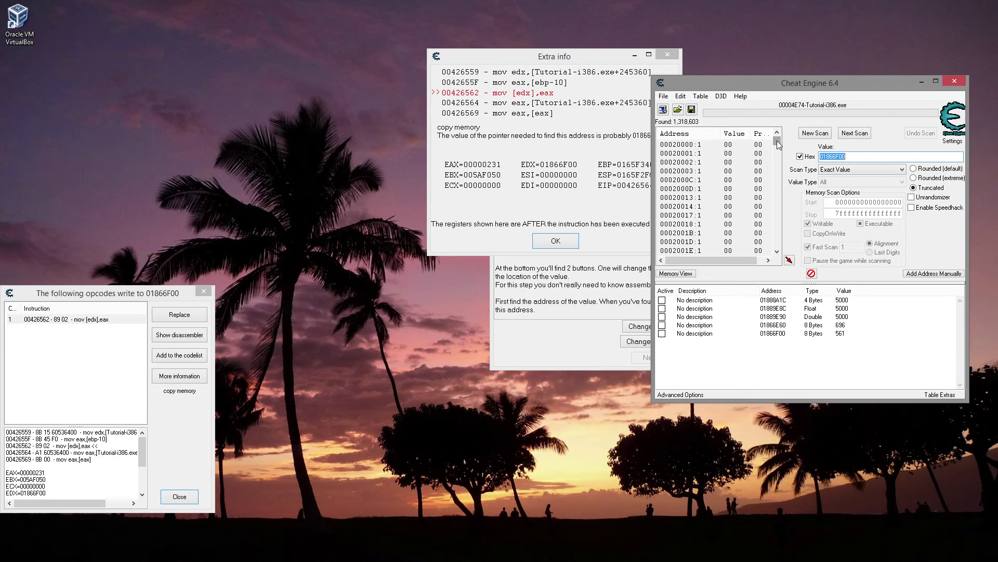
{"action": "left_click_drag", "start_coordinate": [777, 140], "coordinate": [778, 248]}
Run a new hexadecimal 4 Bytes scan for 01866F00, add the result to the address list and widen the results' Value column.
{"action": "left_click", "coordinate": [815, 133]}
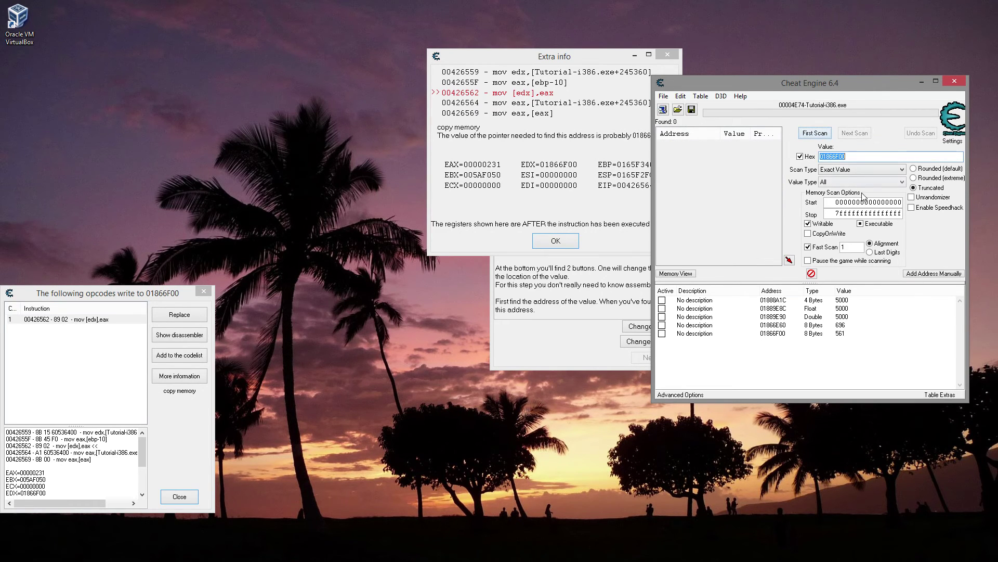
{"action": "left_click", "coordinate": [853, 182]}
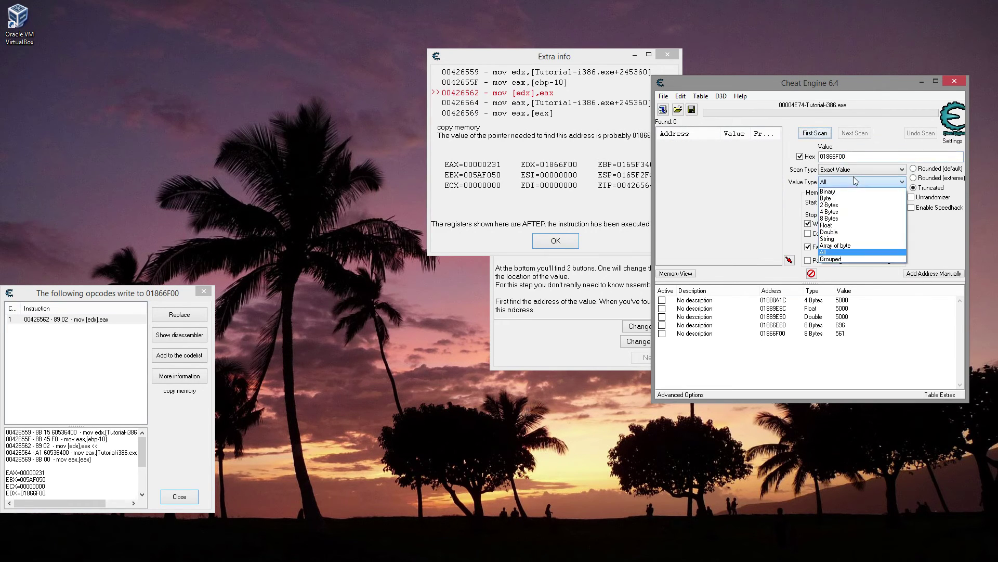
{"action": "left_click", "coordinate": [843, 211]}
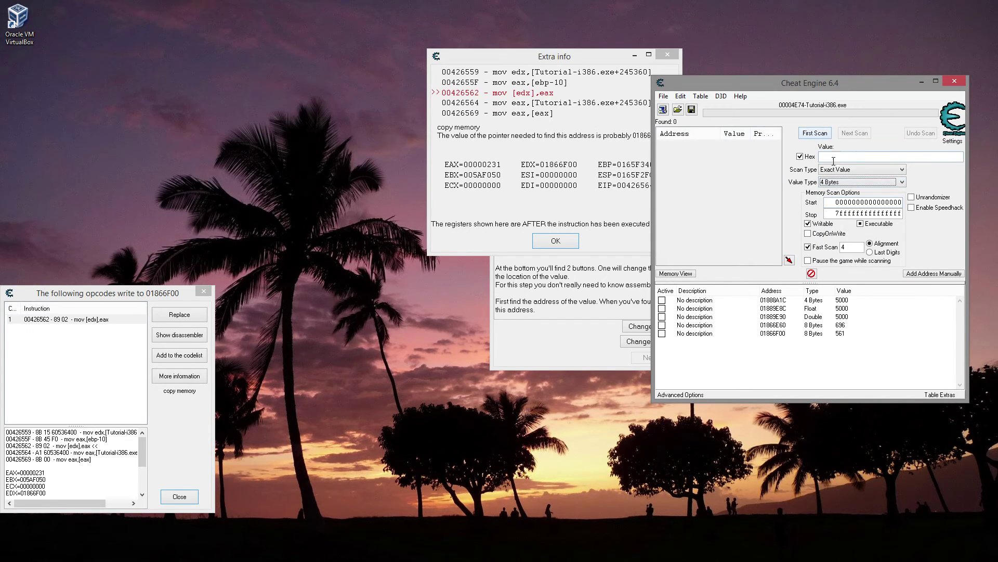
{"action": "left_click", "coordinate": [834, 158]}
{"action": "type", "text": "01866F00"}
{"action": "key", "text": "Return"}
{"action": "double_click", "coordinate": [704, 143]}
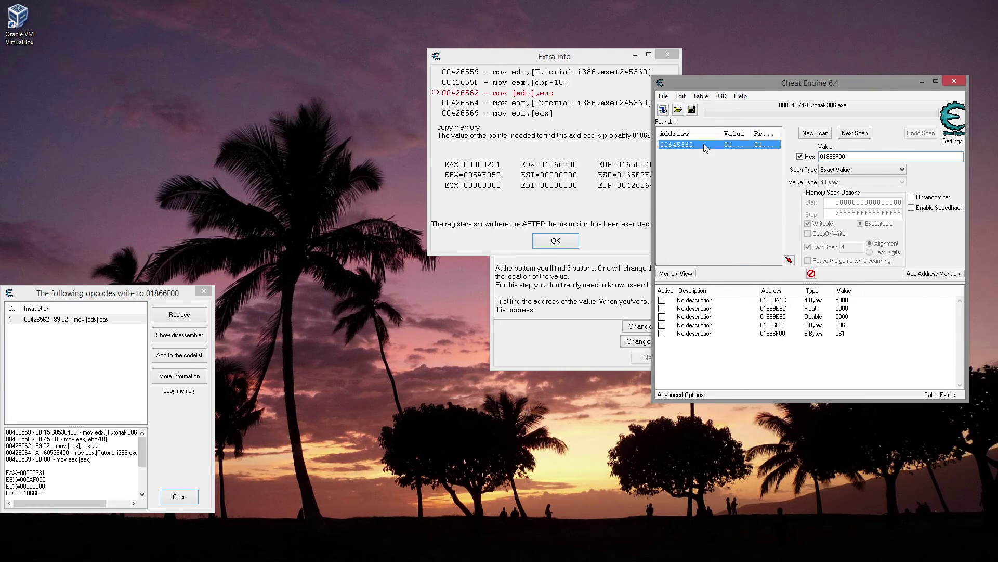
{"action": "left_click", "coordinate": [790, 342]}
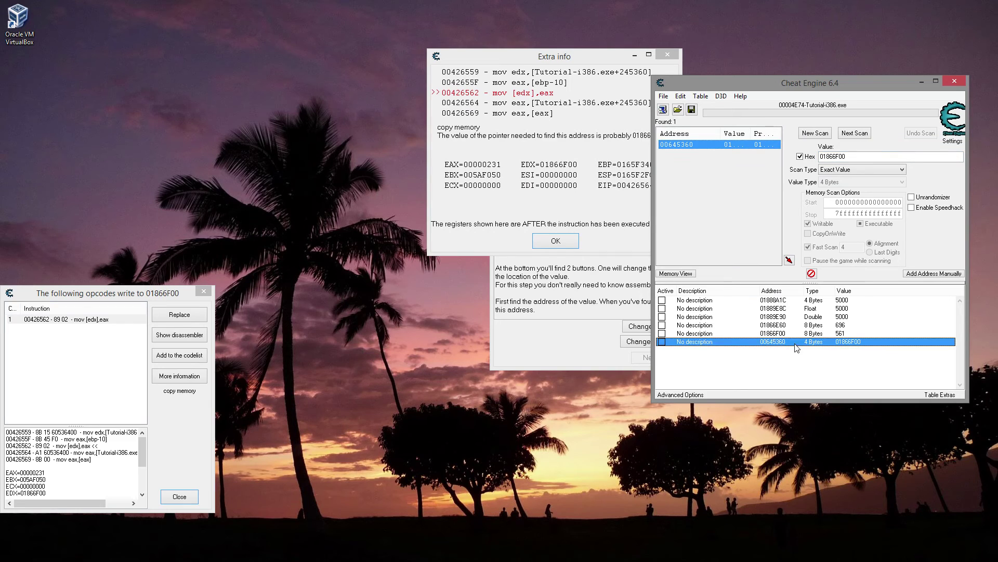
{"action": "double_click", "coordinate": [752, 133]}
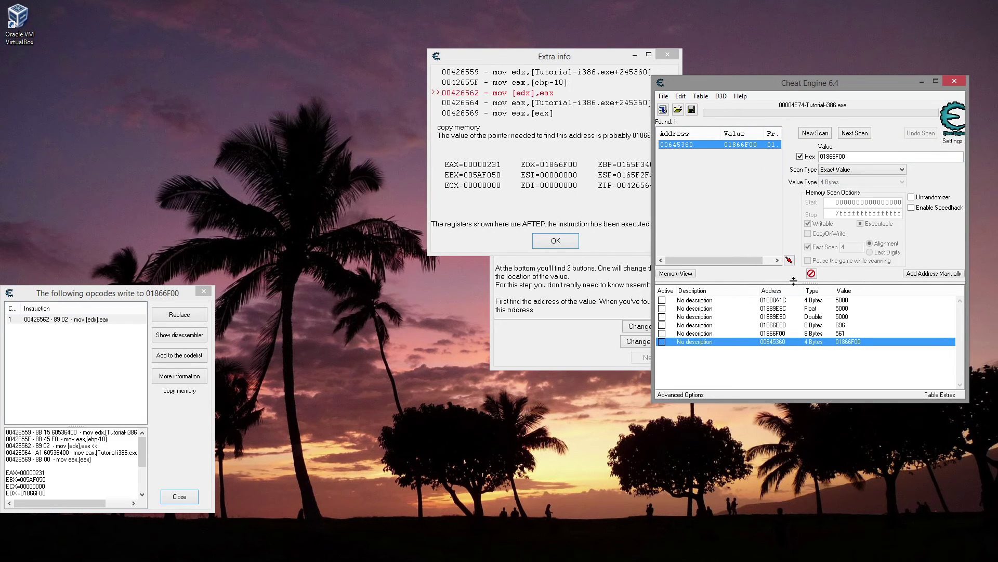
Manually add a 4 Bytes pointer entry with base address 00645360 and offset 0 to the address list.
{"action": "left_click", "coordinate": [933, 273]}
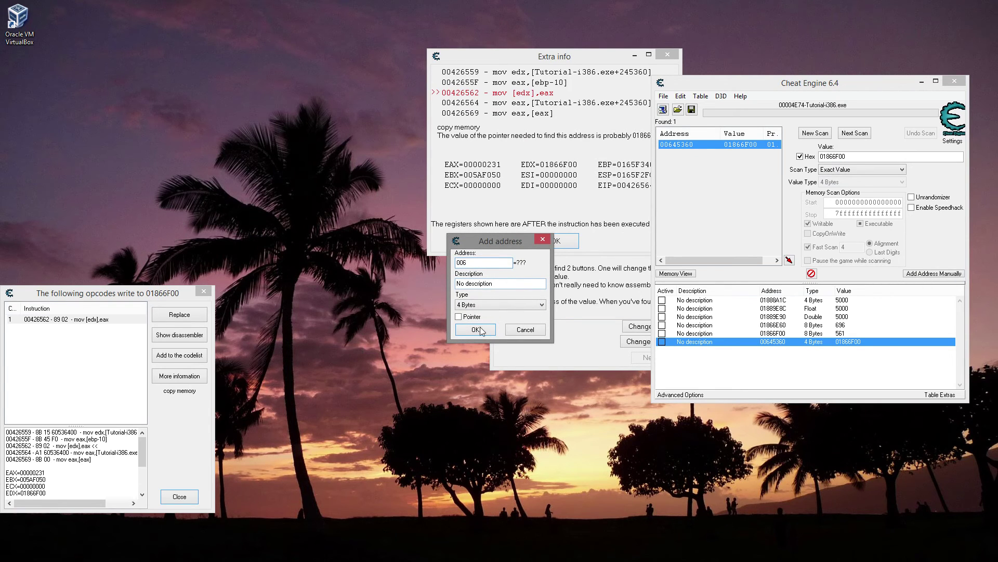
{"action": "left_click", "coordinate": [466, 317]}
{"action": "left_click", "coordinate": [486, 341]}
{"action": "type", "text": "00645360"}
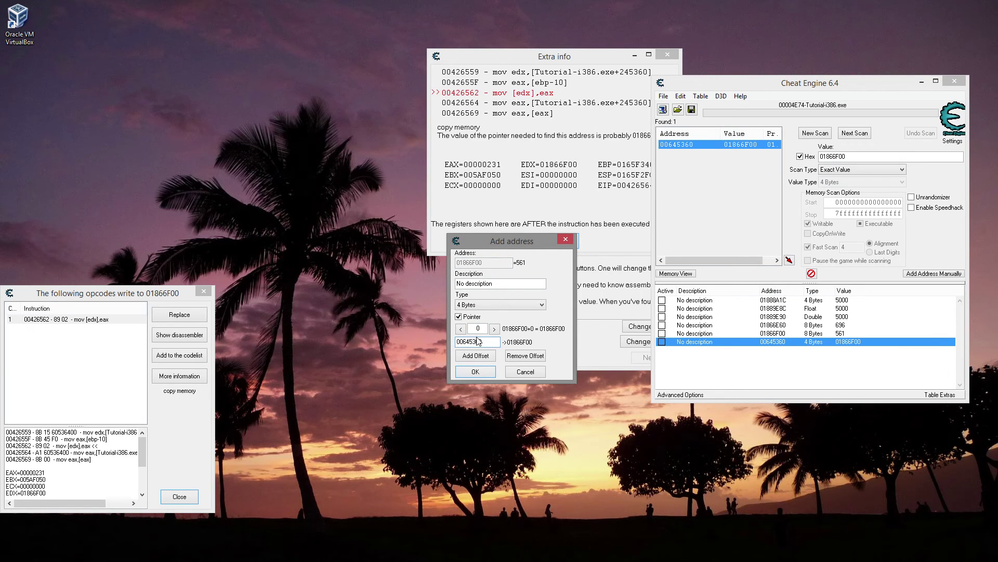
{"action": "key", "text": "Return"}
{"action": "left_click", "coordinate": [843, 351]}
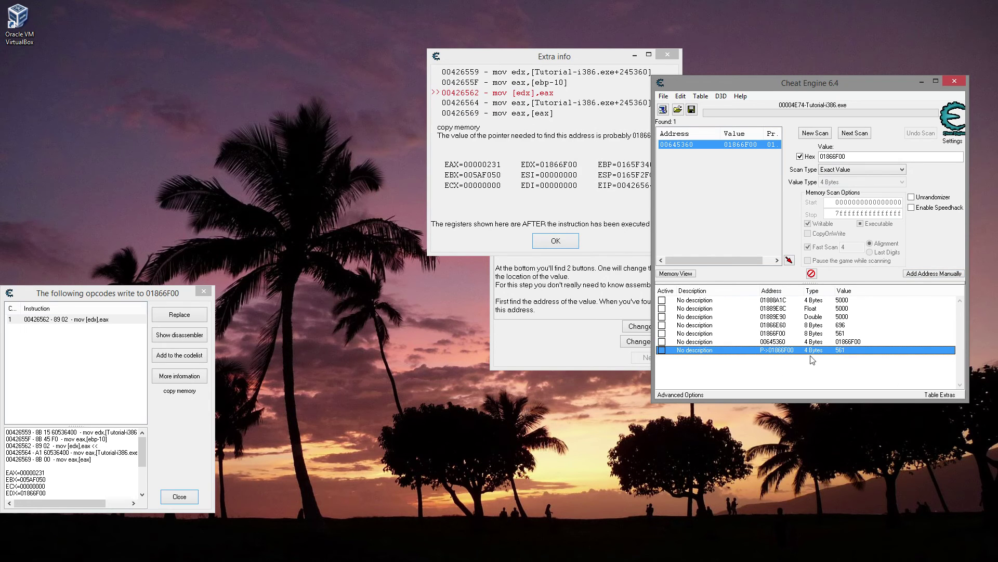
Try to change the tutorial's pointer and set the pointer entry's value to 5000 within the time limit.
{"action": "left_click", "coordinate": [578, 352]}
{"action": "left_click", "coordinate": [650, 341]}
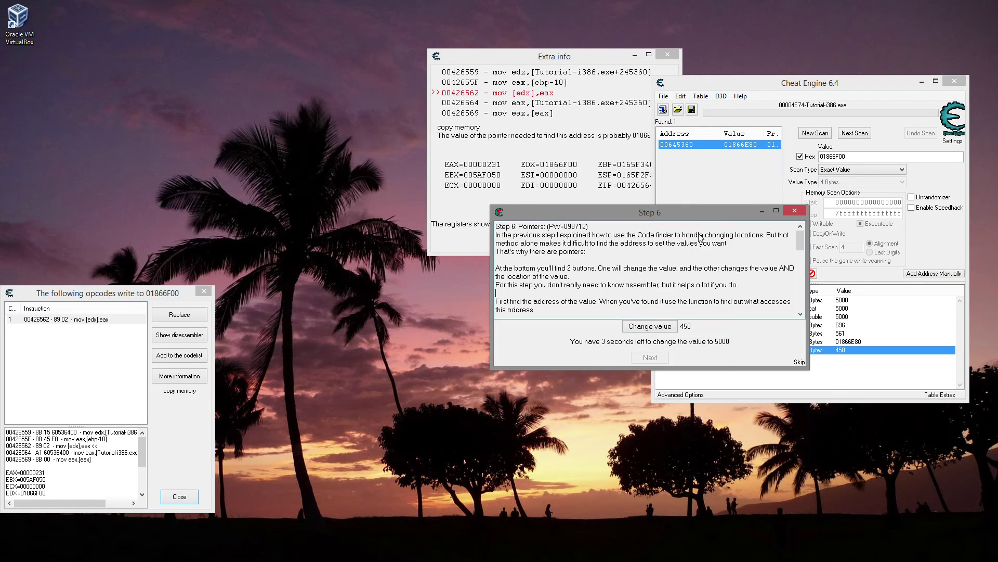
{"action": "left_click", "coordinate": [867, 347]}
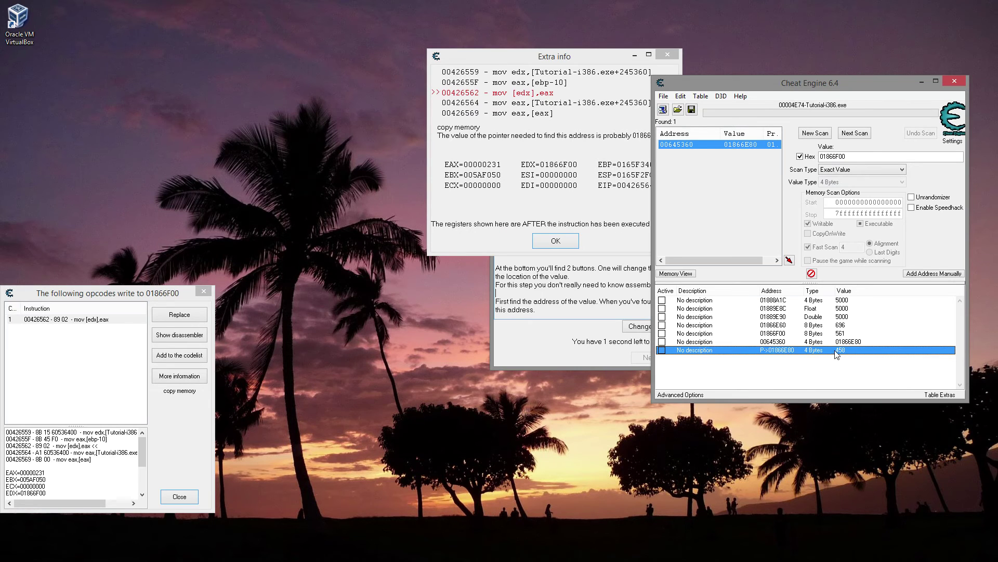
{"action": "double_click", "coordinate": [843, 351]}
{"action": "type", "text": "5000"}
{"action": "key", "text": "Return"}
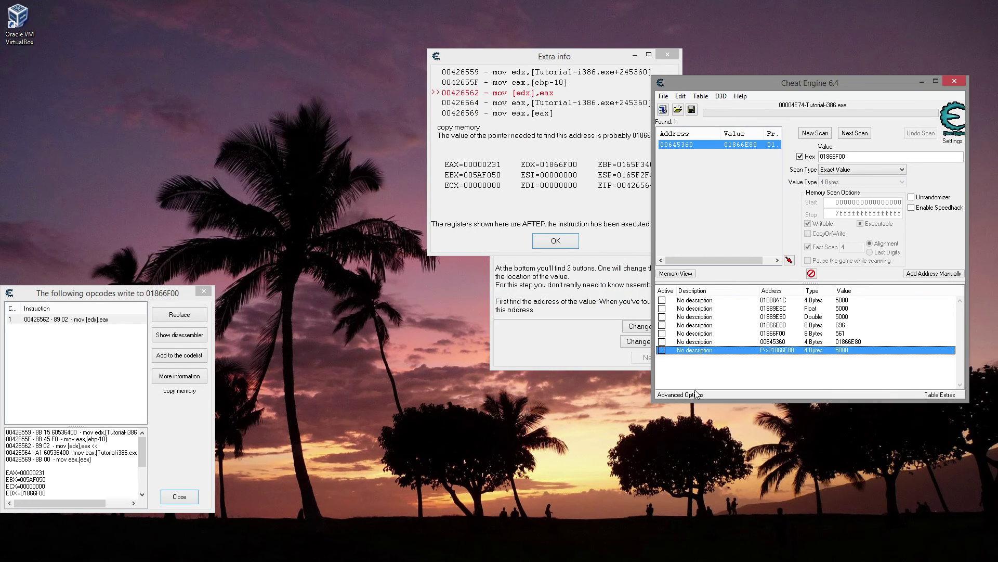
Move the Step 6 window clear of the scanner, change the tutorial's pointer again and set the pointer entry's value to 5000.
{"action": "left_click", "coordinate": [598, 356]}
{"action": "left_click_drag", "start_coordinate": [688, 215], "coordinate": [529, 226]}
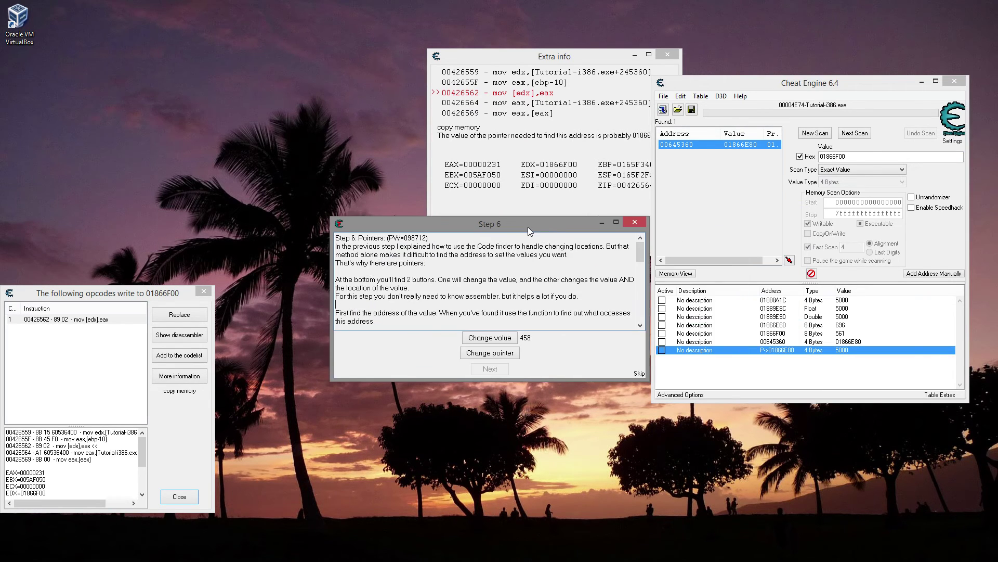
{"action": "left_click", "coordinate": [502, 354]}
{"action": "double_click", "coordinate": [838, 351]}
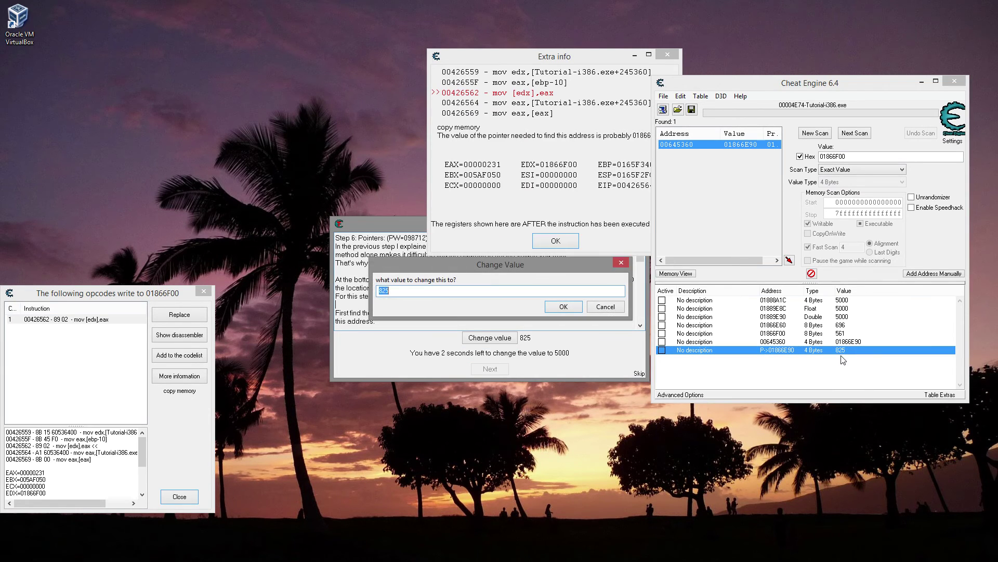
{"action": "type", "text": "5000"}
{"action": "key", "text": "Return"}
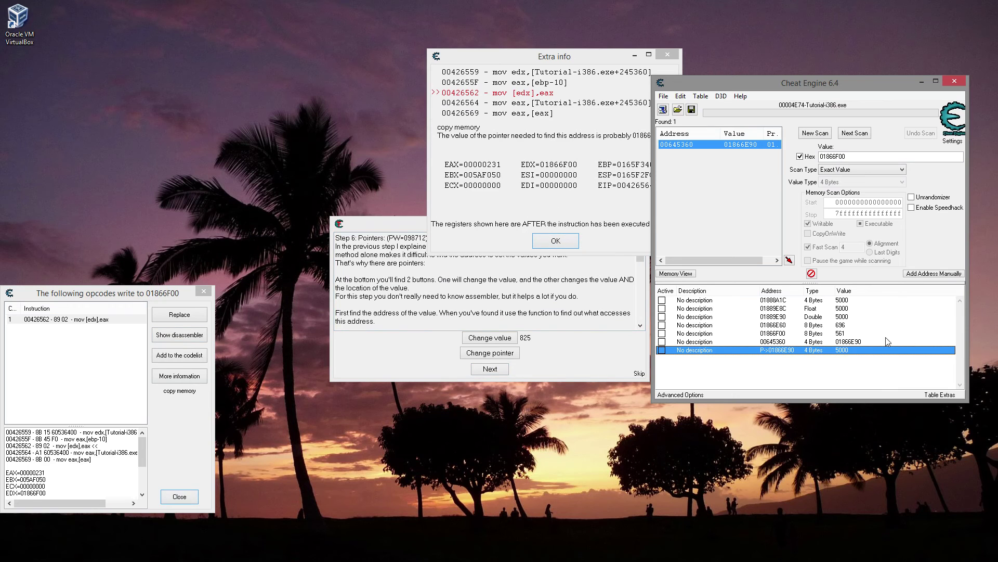
Delete the first four entries, 01888A1C through 01866E60, from the address list.
{"action": "left_click", "coordinate": [835, 335]}
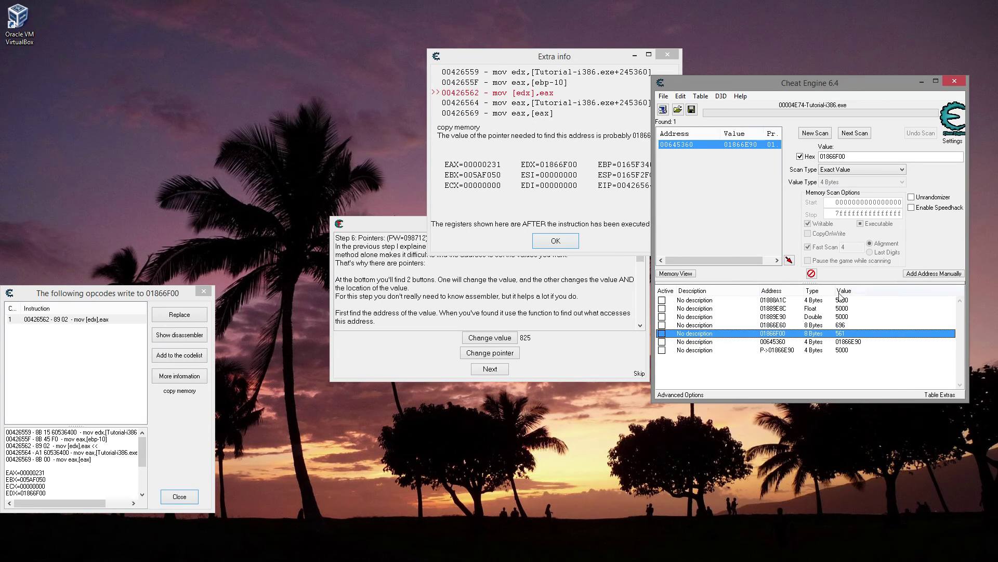
{"action": "left_click", "coordinate": [834, 325]}
{"action": "left_click", "coordinate": [844, 300], "text": "shift"}
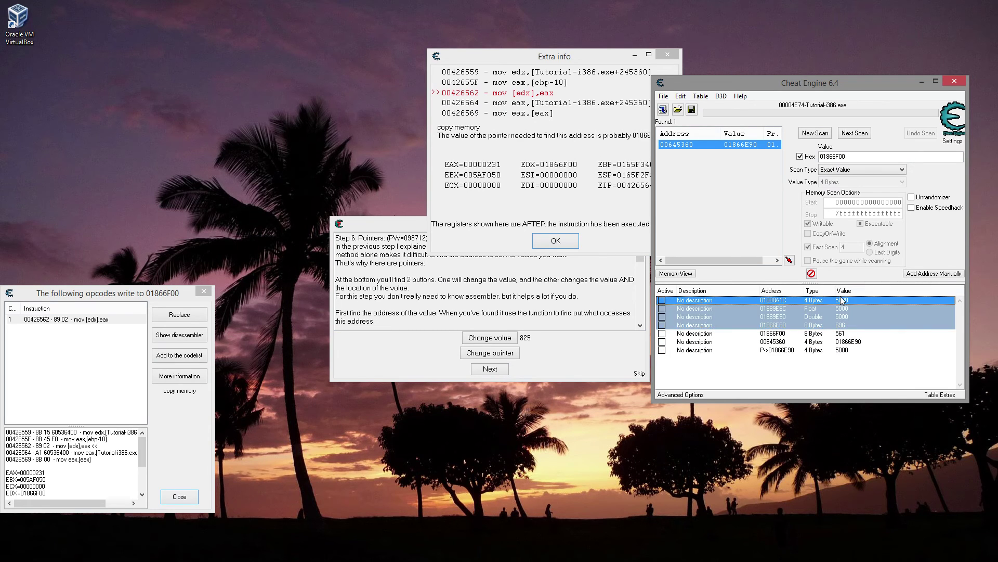
{"action": "key", "text": "Delete"}
{"action": "key", "text": "Delete"}
{"action": "key", "text": "Escape"}
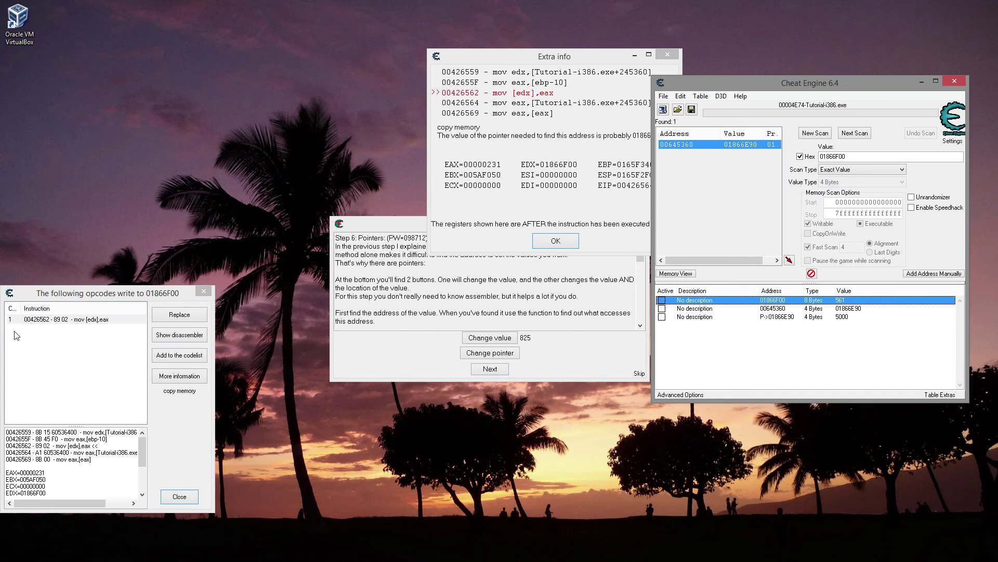
Review the extra information for the caught mov [edx],eax instruction and its surrounding code in the disassembler, then close the Memory Viewer.
{"action": "left_click", "coordinate": [78, 320]}
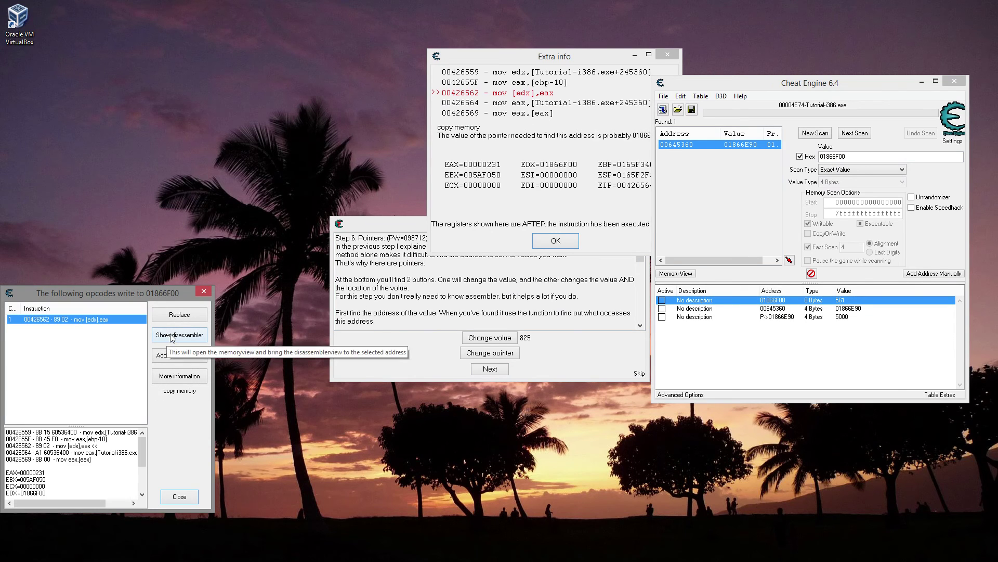
{"action": "double_click", "coordinate": [100, 319]}
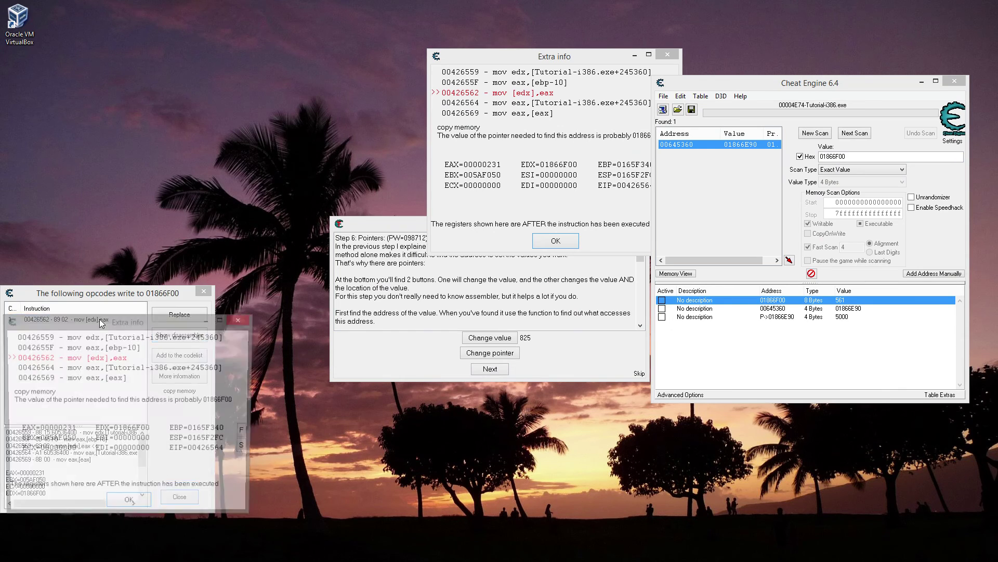
{"action": "left_click", "coordinate": [135, 504]}
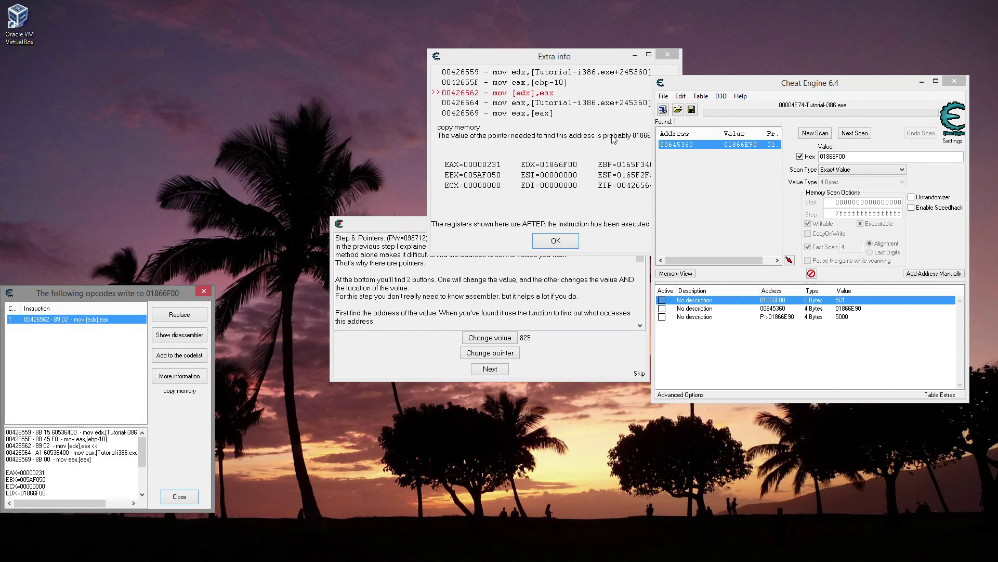
{"action": "left_click", "coordinate": [575, 62]}
{"action": "left_click_drag", "start_coordinate": [575, 65], "coordinate": [388, 138]}
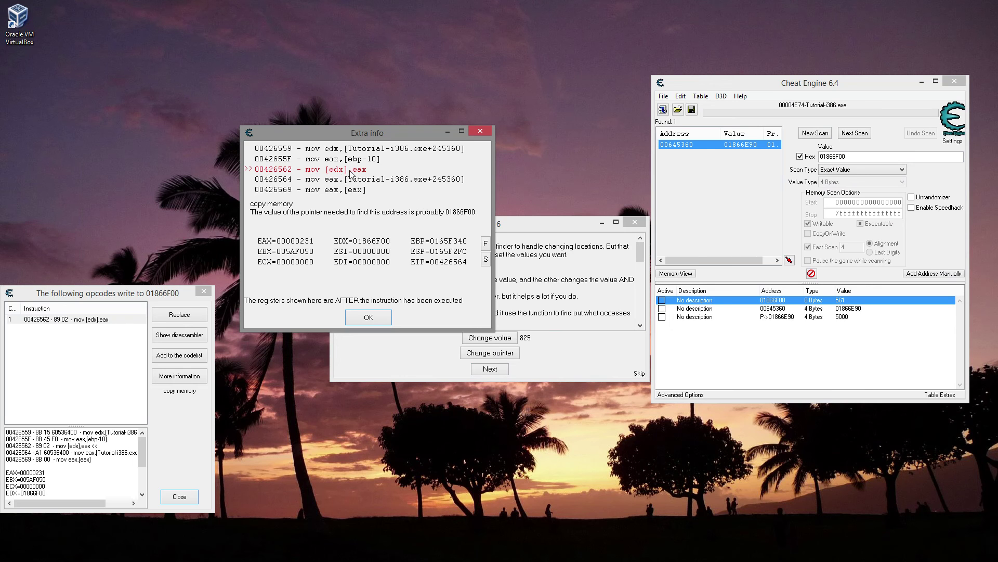
{"action": "left_click", "coordinate": [190, 334]}
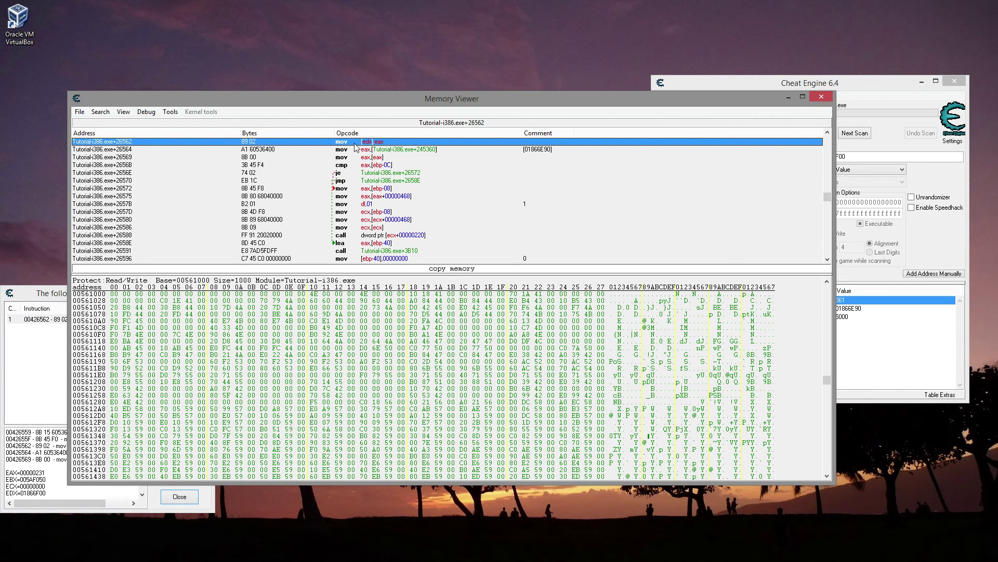
{"action": "left_click", "coordinate": [821, 96]}
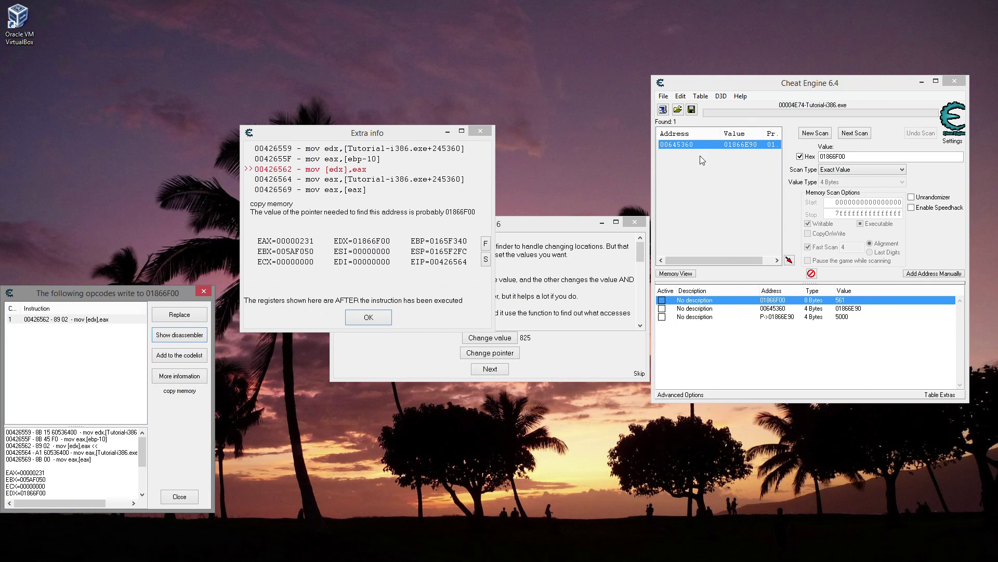
{"action": "left_click", "coordinate": [931, 273]}
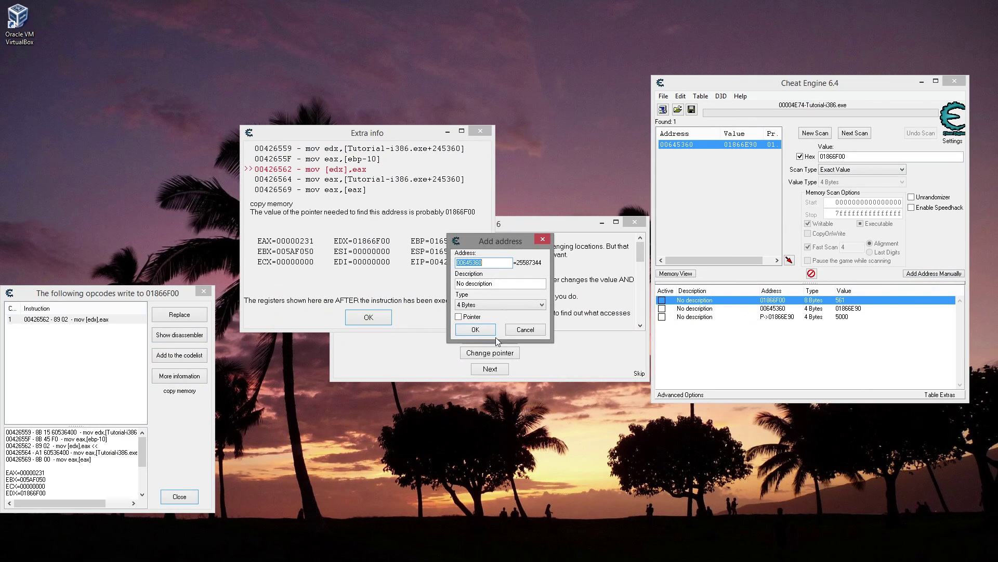
{"action": "left_click", "coordinate": [459, 317]}
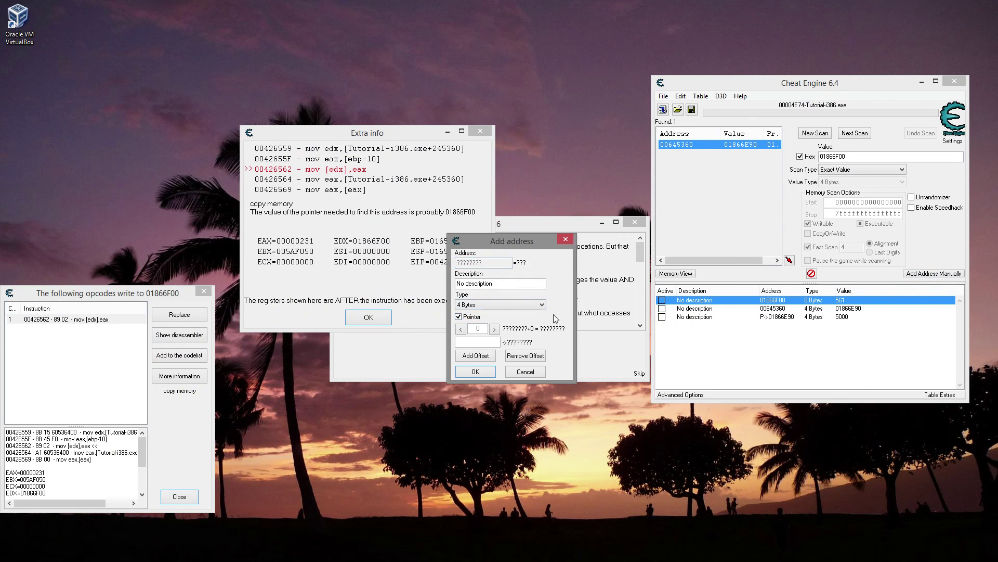
{"action": "left_click", "coordinate": [469, 338]}
{"action": "left_click_drag", "start_coordinate": [482, 328], "coordinate": [465, 328]}
{"action": "left_click", "coordinate": [539, 371]}
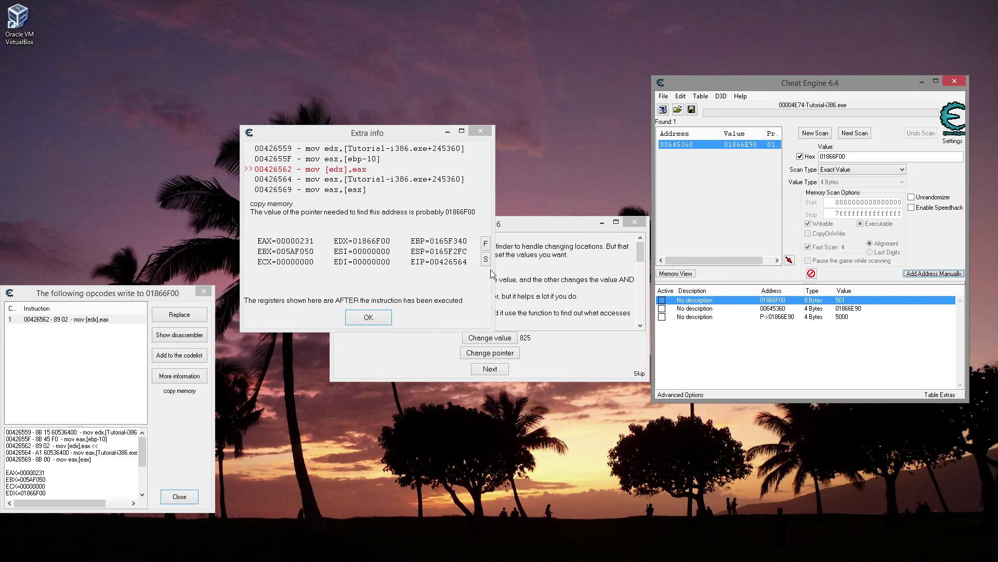
Close the Extra info window and advance the tutorial to Step 7.
{"action": "key", "text": "Return"}
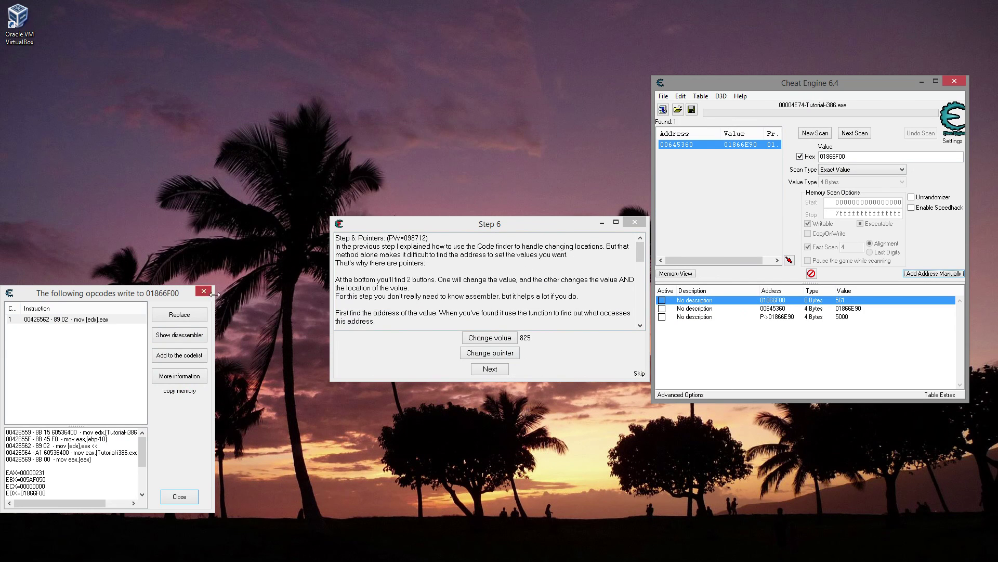
{"action": "left_click", "coordinate": [486, 368]}
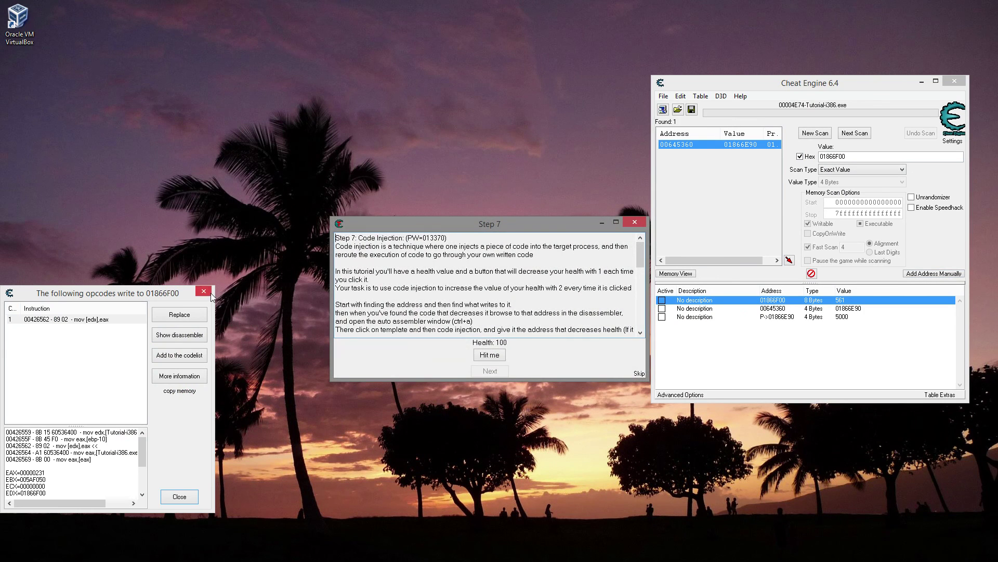